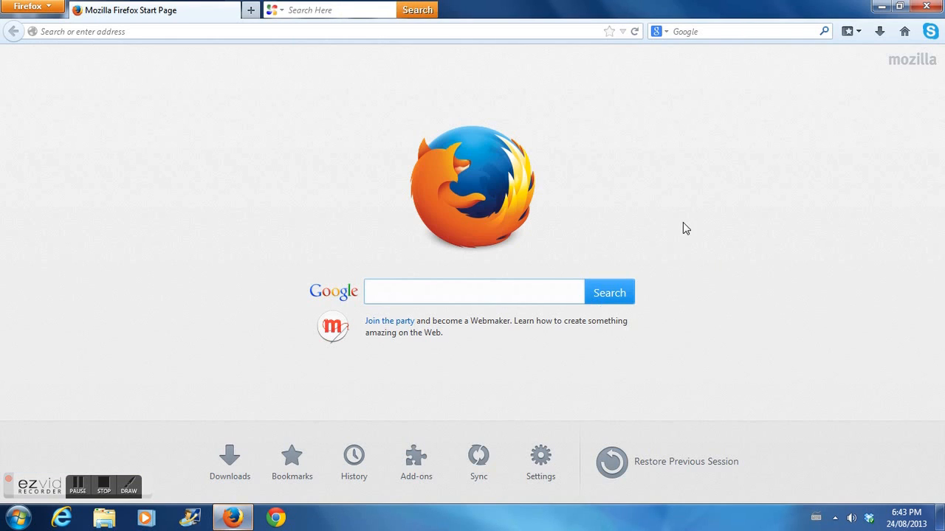
- Open the Yahoo Mail inbox by way of ymail.com
{"action": "left_click", "coordinate": [315, 30]}
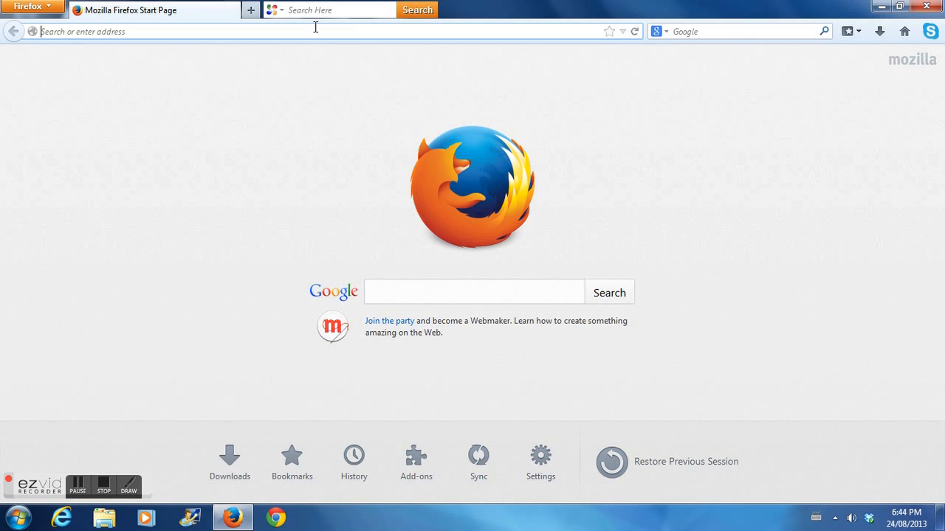
{"action": "type", "text": "ymail.com/"}
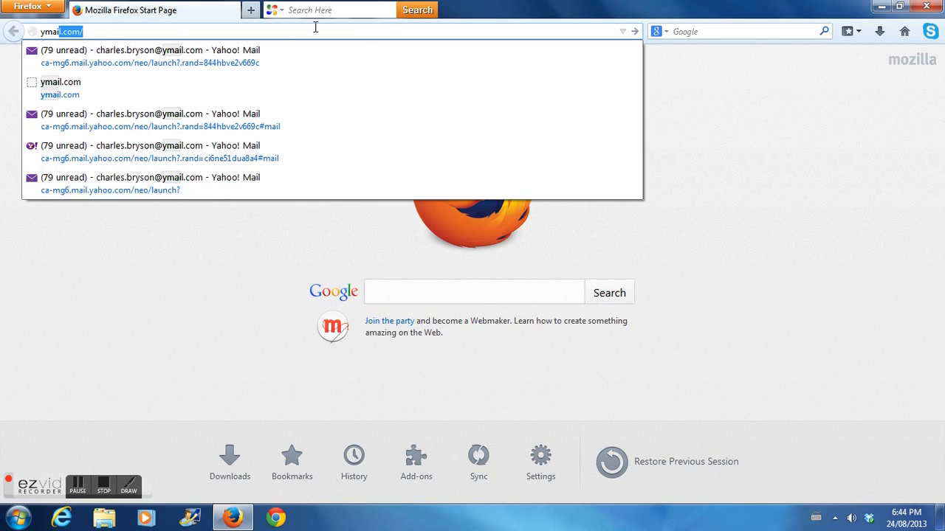
{"action": "left_click", "coordinate": [217, 59]}
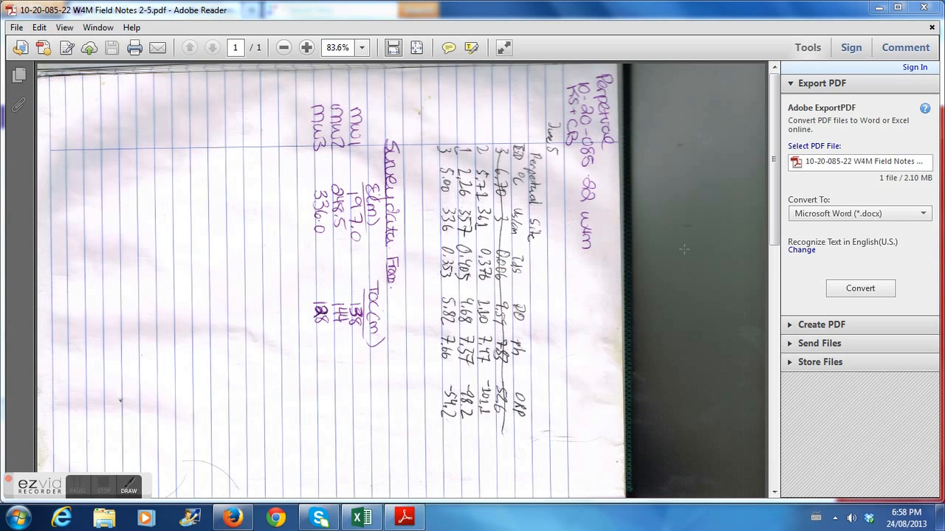
- Rotate the view of the scanned field notes PDF counterclockwise
{"action": "left_click_drag", "start_coordinate": [775, 202], "coordinate": [787, 170]}
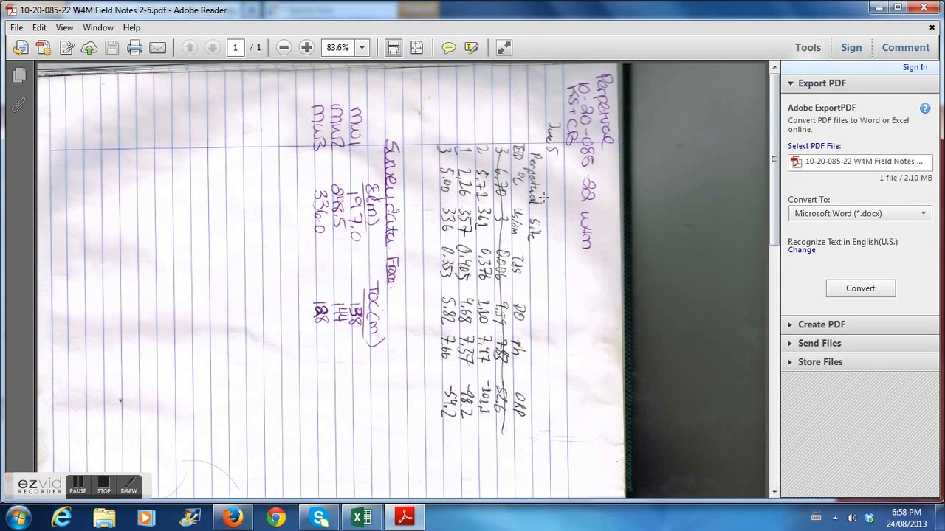
{"action": "left_click", "coordinate": [67, 30]}
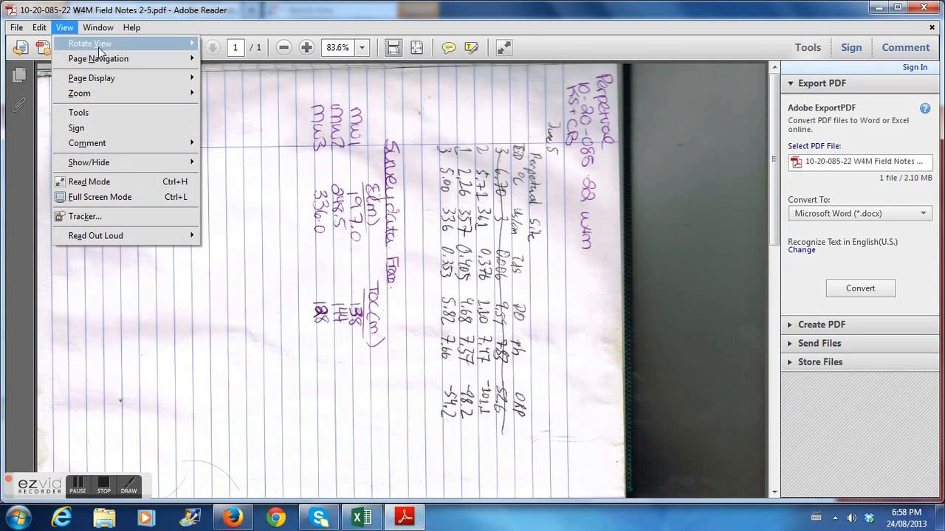
{"action": "mouse_move", "coordinate": [145, 45]}
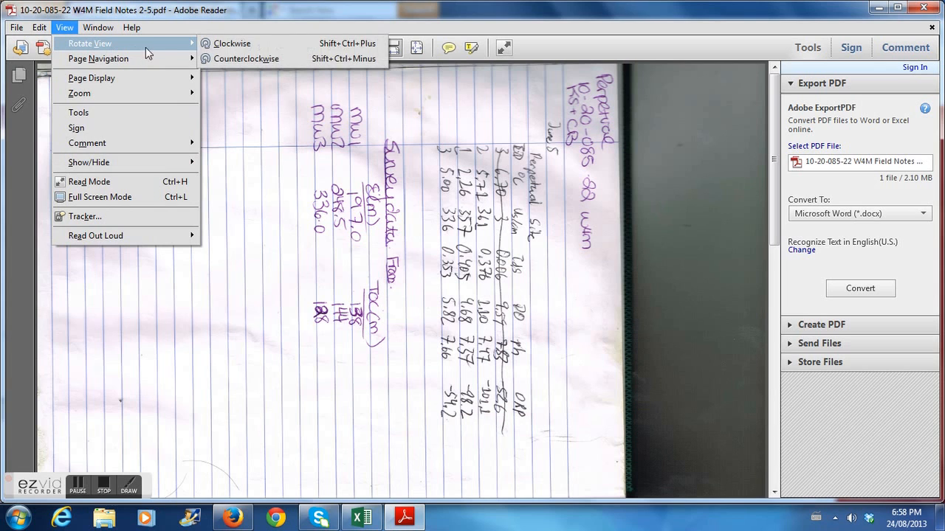
{"action": "left_click", "coordinate": [240, 61]}
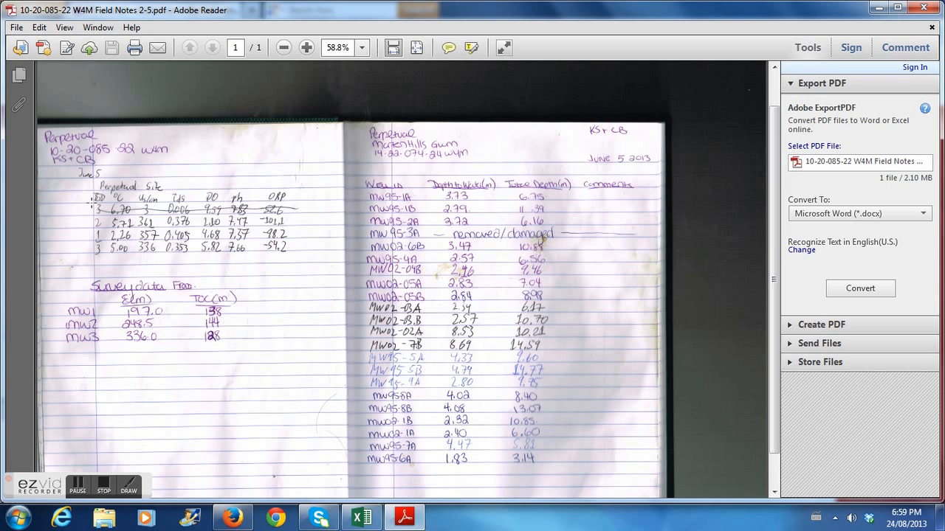
- Enlarge the field notes to 125% and examine the June 5 field readings table for the Perpetual site
{"action": "left_click", "coordinate": [307, 47]}
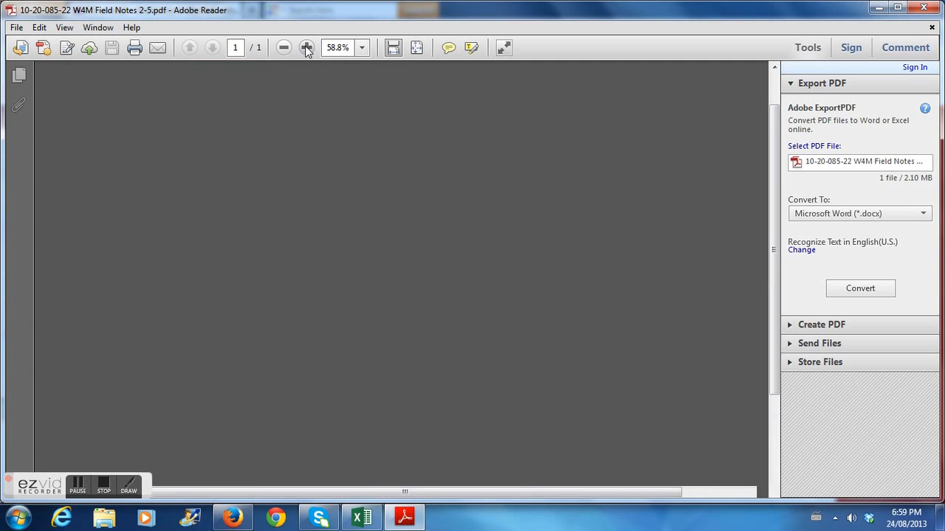
{"action": "left_click", "coordinate": [307, 48]}
{"action": "left_click", "coordinate": [307, 47]}
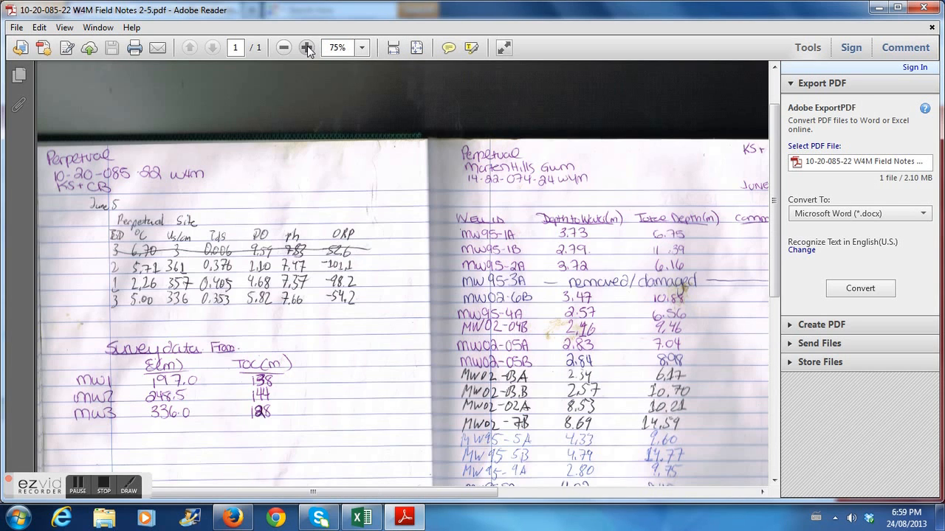
{"action": "left_click", "coordinate": [307, 47]}
{"action": "left_click", "coordinate": [307, 47]}
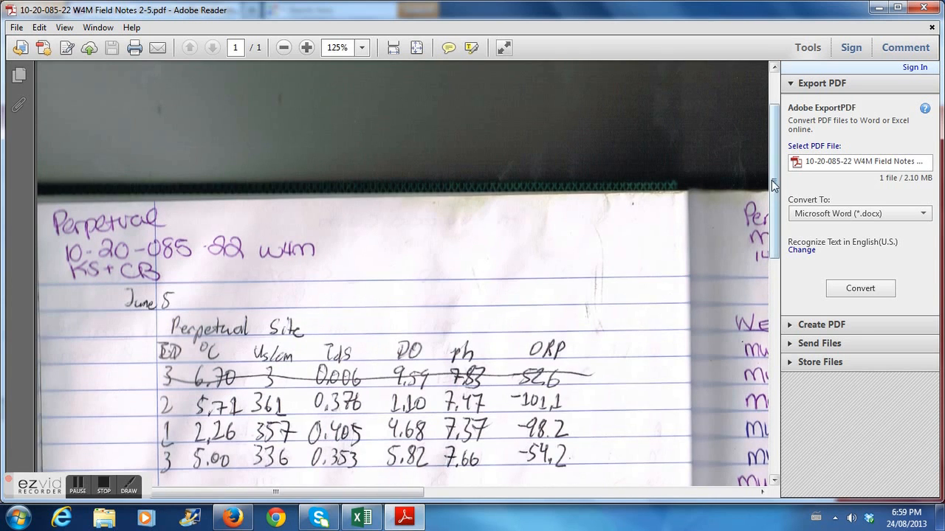
{"action": "left_click_drag", "start_coordinate": [775, 186], "coordinate": [779, 217]}
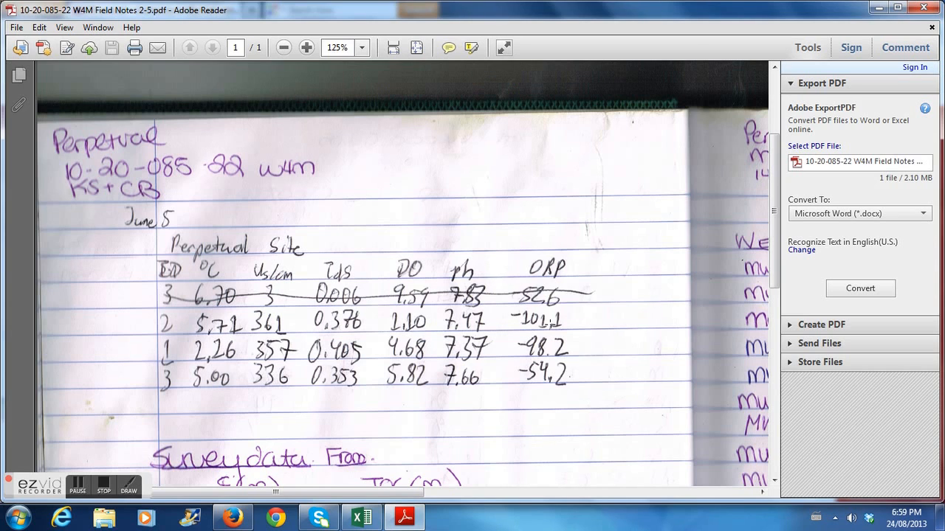
- Switch to the Excel tables workbook and look over the Field Parameters sheet
{"action": "left_click", "coordinate": [362, 518]}
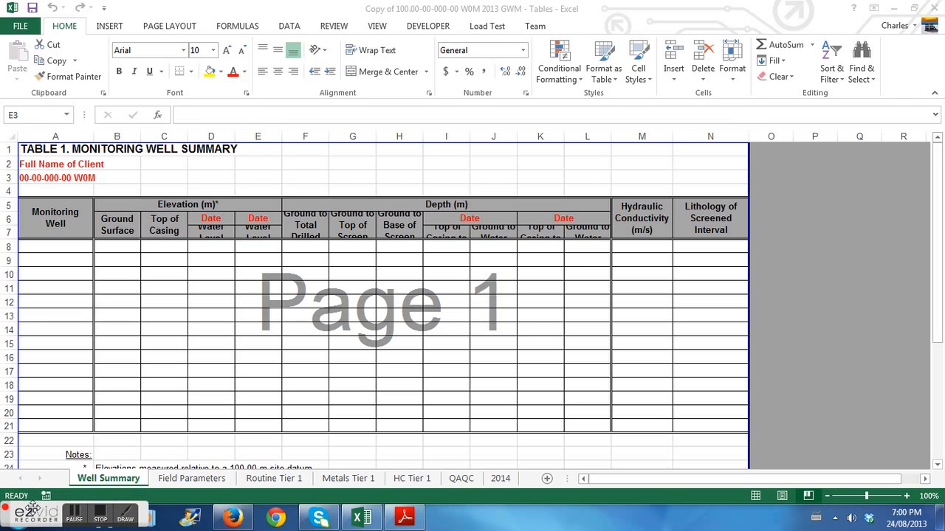
{"action": "left_click", "coordinate": [188, 479]}
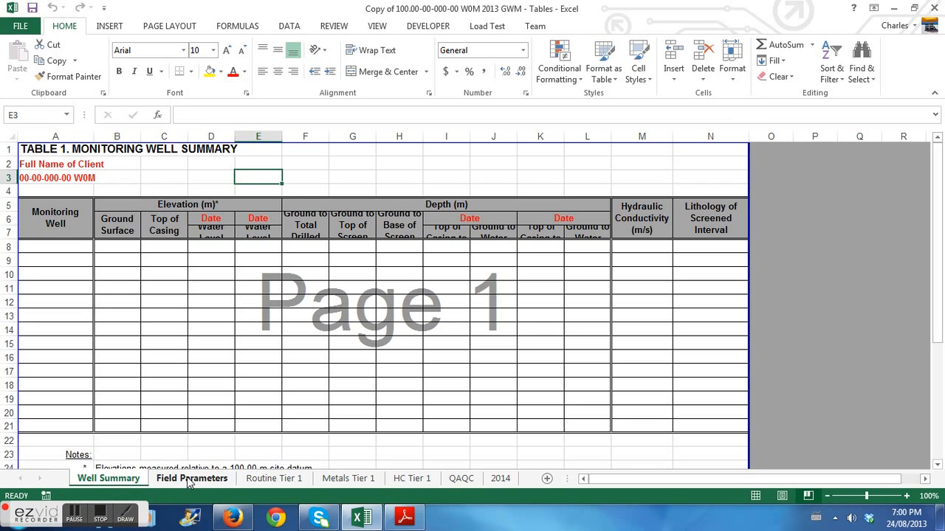
{"action": "left_click", "coordinate": [194, 481]}
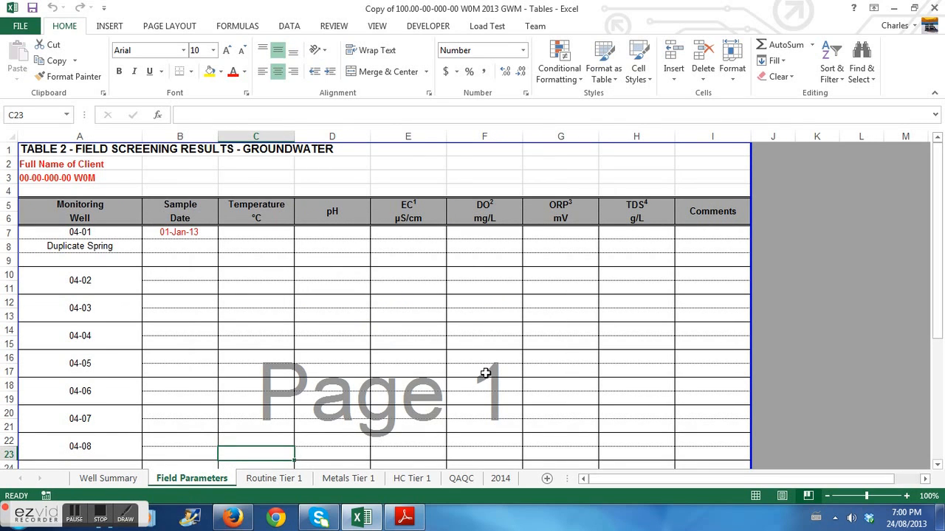
{"action": "scroll", "coordinate": [687, 325], "scroll_direction": "down", "scroll_amount": 3}
{"action": "left_click_drag", "start_coordinate": [937, 225], "coordinate": [943, 155]}
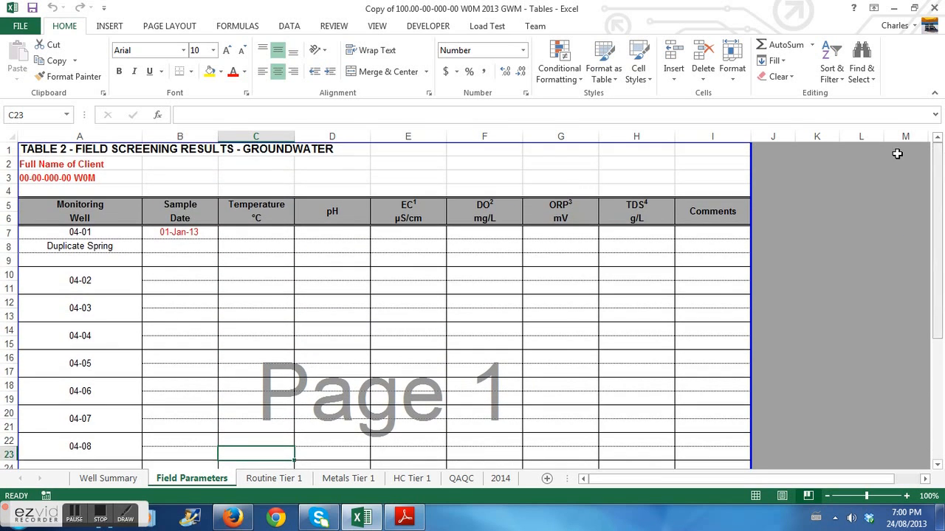
- Replace the client name placeholder in cell A2 with Perpetual Energy Operating Corp., checking the client against the field notes PDF
{"action": "left_click", "coordinate": [48, 163]}
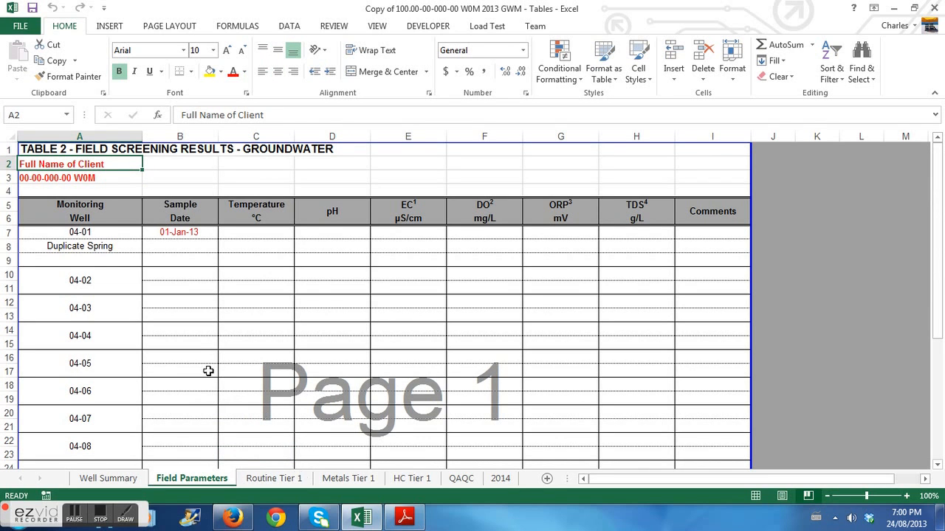
{"action": "left_click", "coordinate": [404, 518]}
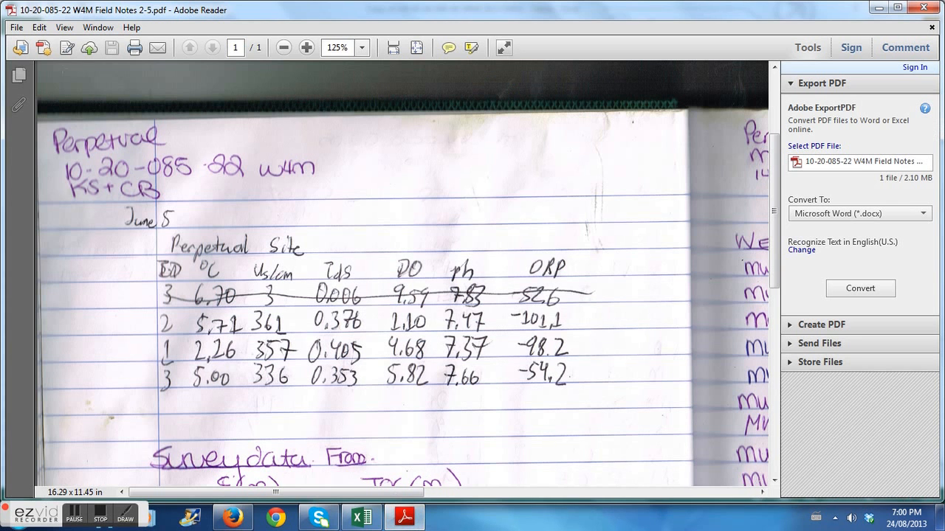
{"action": "left_click", "coordinate": [362, 518]}
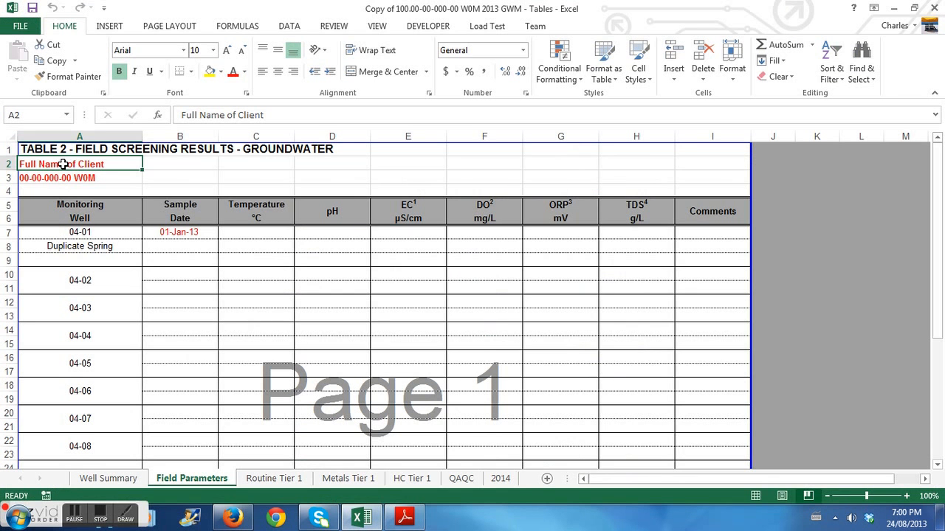
{"action": "type", "text": "Perpetual"}
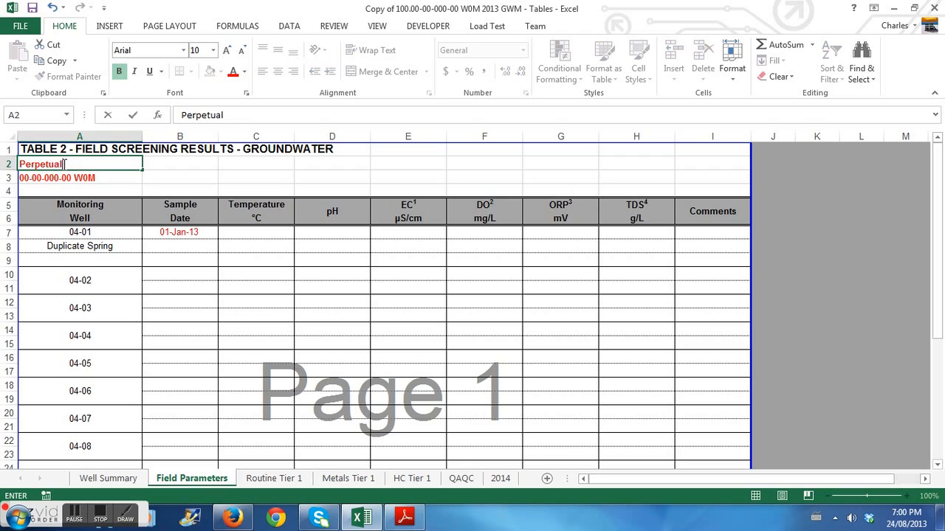
{"action": "type", "text": " Operaing"}
{"action": "key", "text": "BackSpace"}
{"action": "key", "text": "BackSpace"}
{"action": "key", "text": "BackSpace"}
{"action": "key", "text": "BackSpace"}
{"action": "type", "text": "ating"}
{"action": "left_click", "coordinate": [65, 164]}
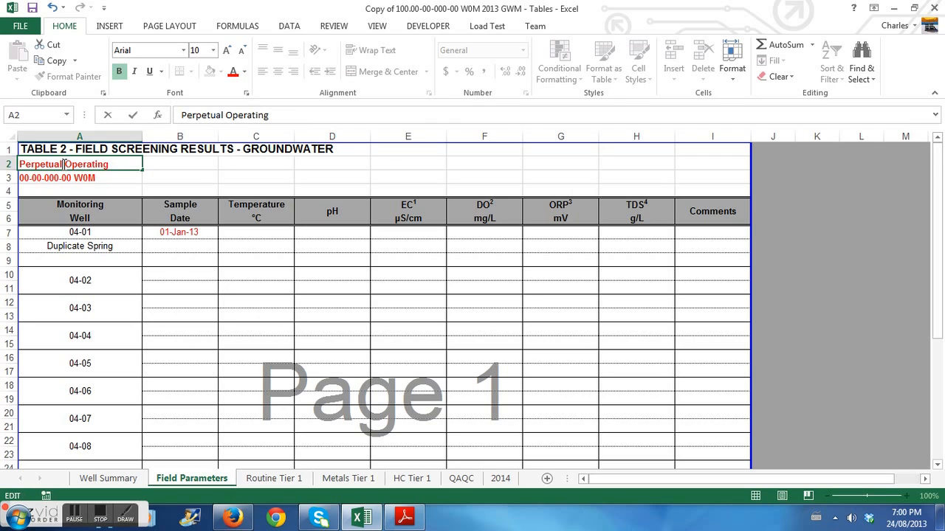
{"action": "type", "text": "Energy"}
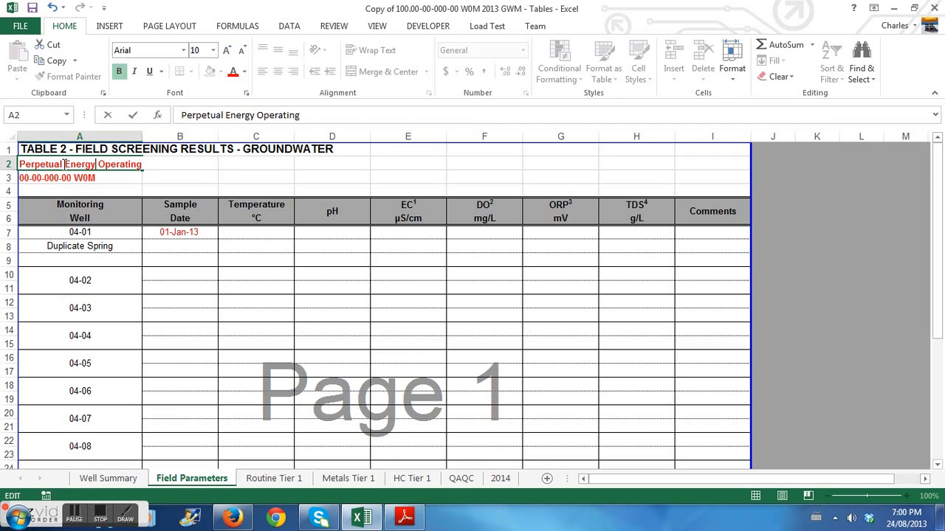
{"action": "key", "text": "End"}
{"action": "type", "text": "Corp."}
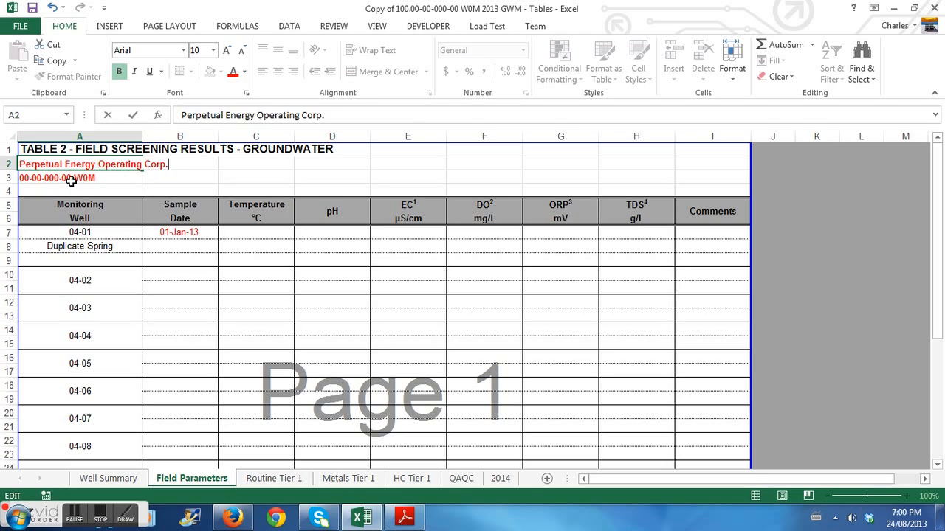
- Replace the 00-00-000-00 part of the site location in cell A3 with 08-36-086-19
{"action": "left_click", "coordinate": [46, 177]}
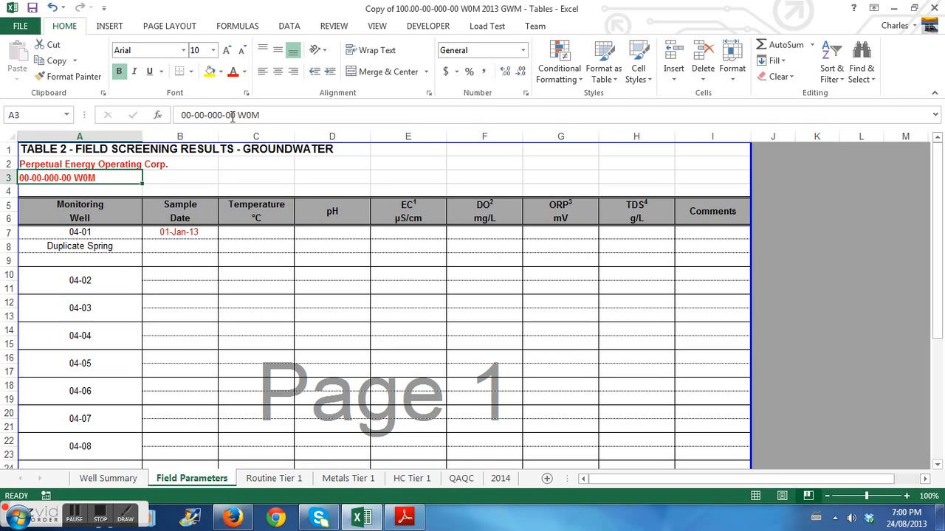
{"action": "left_click_drag", "start_coordinate": [235, 115], "coordinate": [176, 114]}
{"action": "key", "text": "BackSpace"}
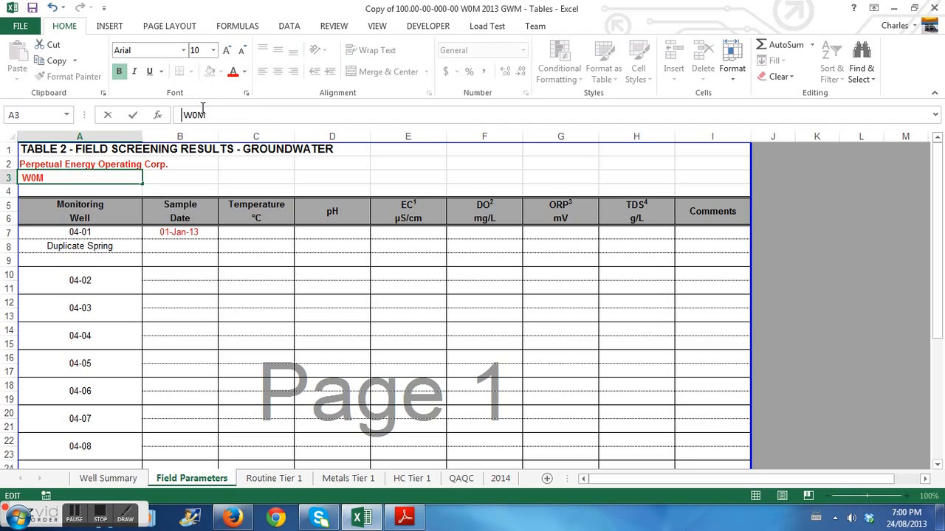
{"action": "type", "text": "08-36-086-19"}
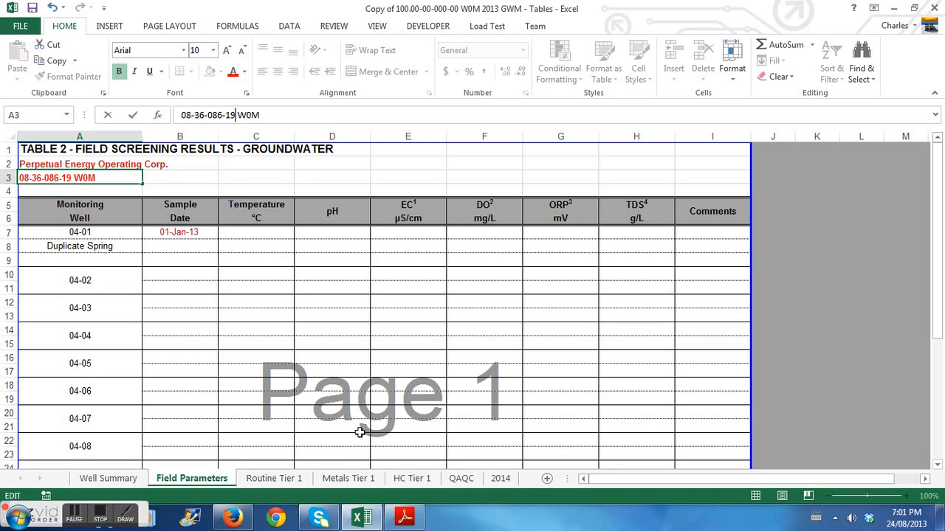
- Check the site location in the field notes PDF and replace the whole entry in cell A3 with 10-20-085-22 W4M
{"action": "left_click", "coordinate": [405, 517]}
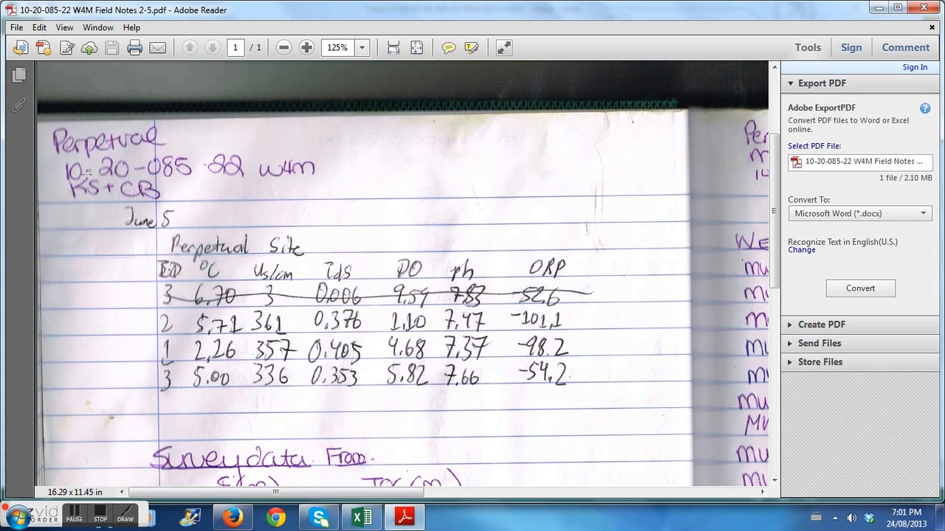
{"action": "left_click", "coordinate": [361, 518]}
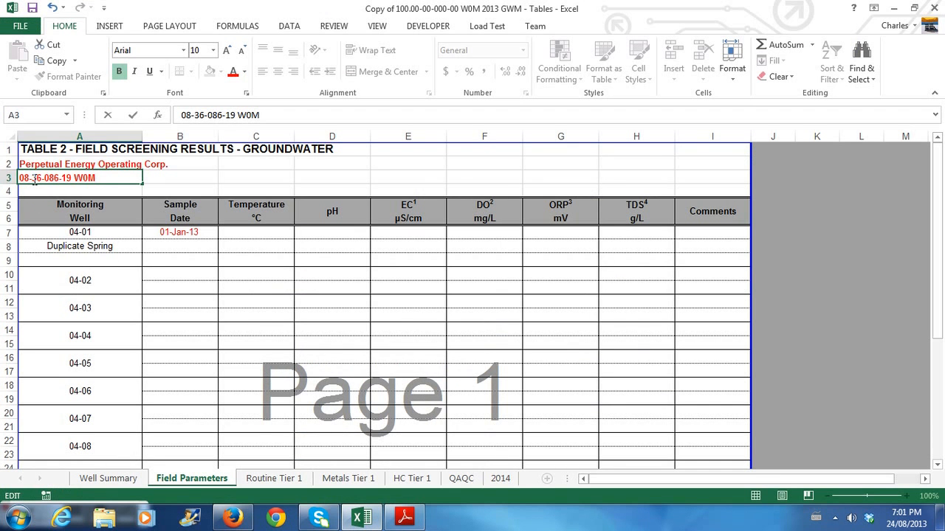
{"action": "type", "text": "10"}
{"action": "left_click_drag", "start_coordinate": [109, 178], "coordinate": [21, 178]}
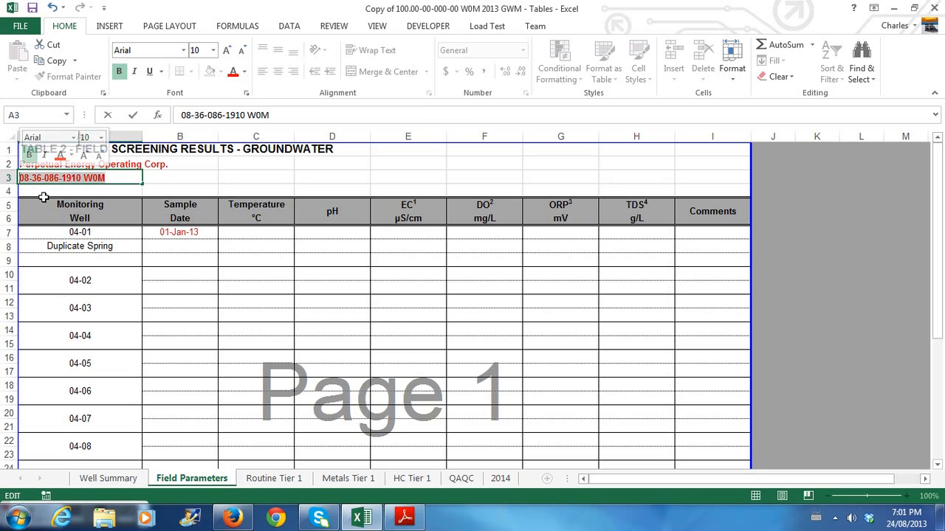
{"action": "type", "text": "10"}
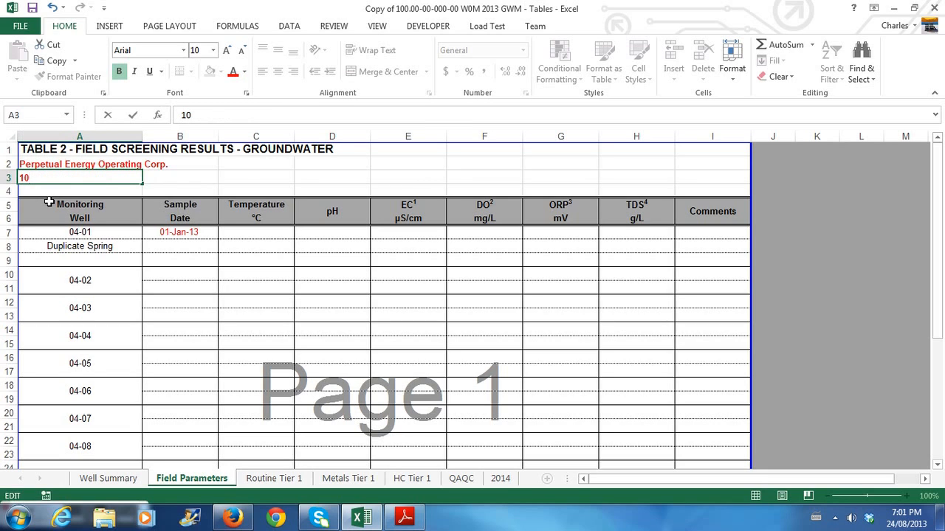
{"action": "type", "text": "-20-085-"}
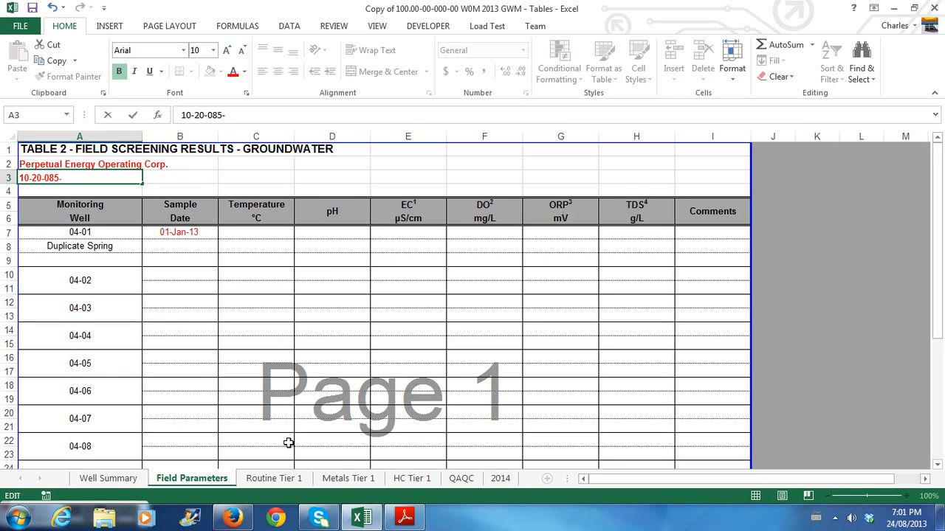
{"action": "left_click", "coordinate": [402, 519]}
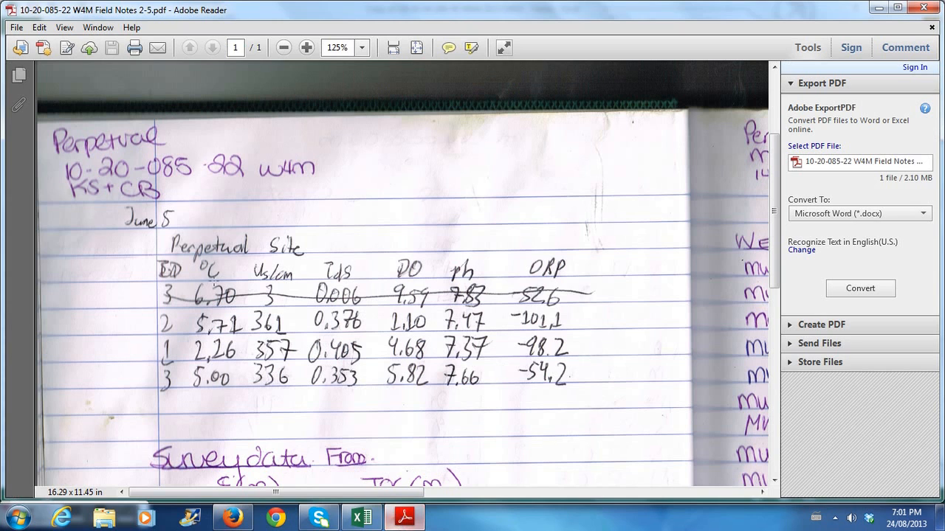
{"action": "left_click", "coordinate": [363, 516]}
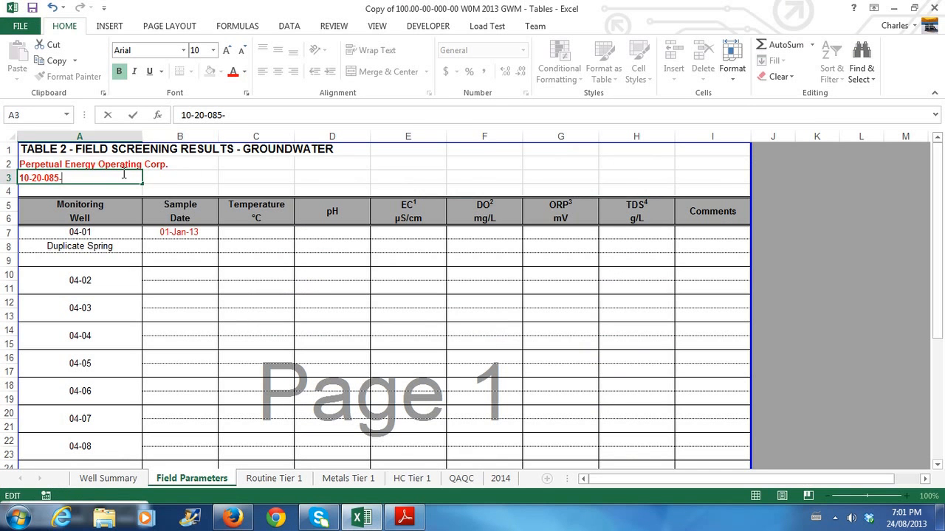
{"action": "type", "text": "22 W4M"}
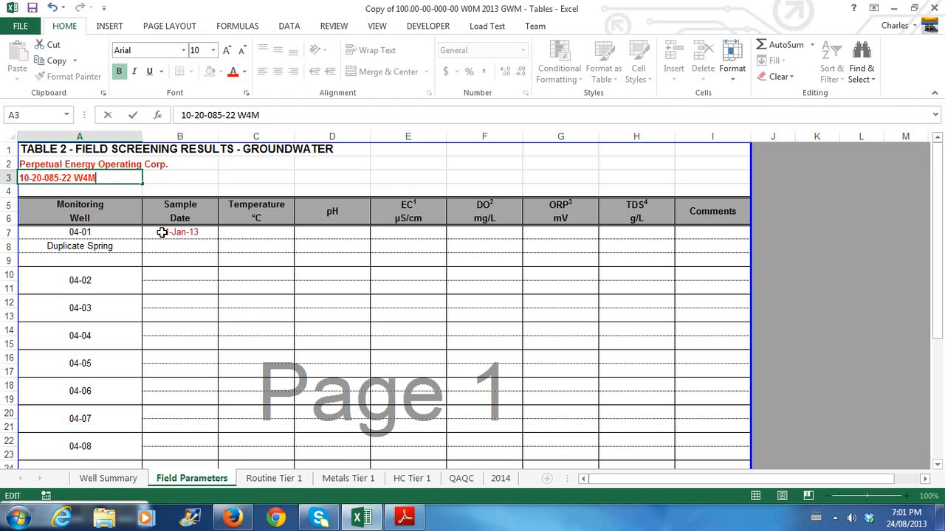
{"action": "left_click", "coordinate": [156, 190]}
- Save the workbook as an Excel Workbook under its existing name in the 08-36-086-19 W4M folder inside Prakaus > Perpetual
{"action": "left_click", "coordinate": [25, 27]}
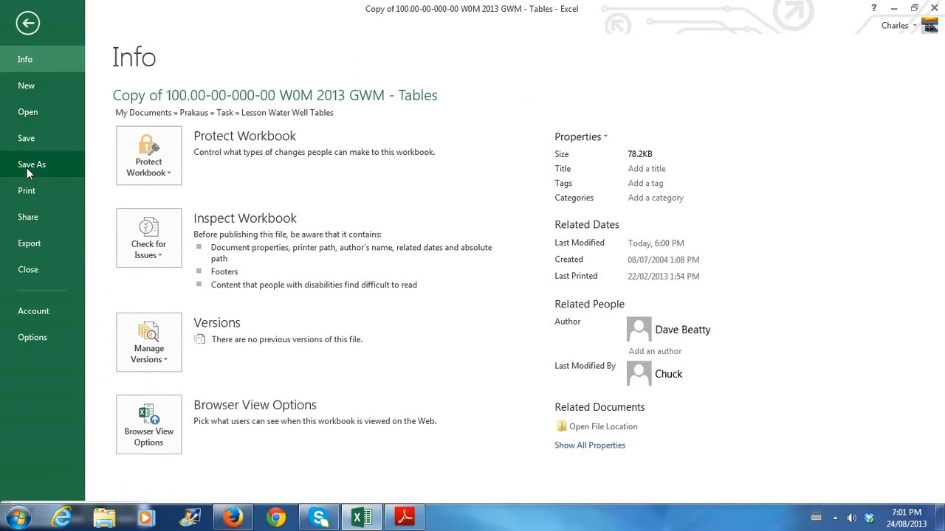
{"action": "left_click", "coordinate": [27, 168]}
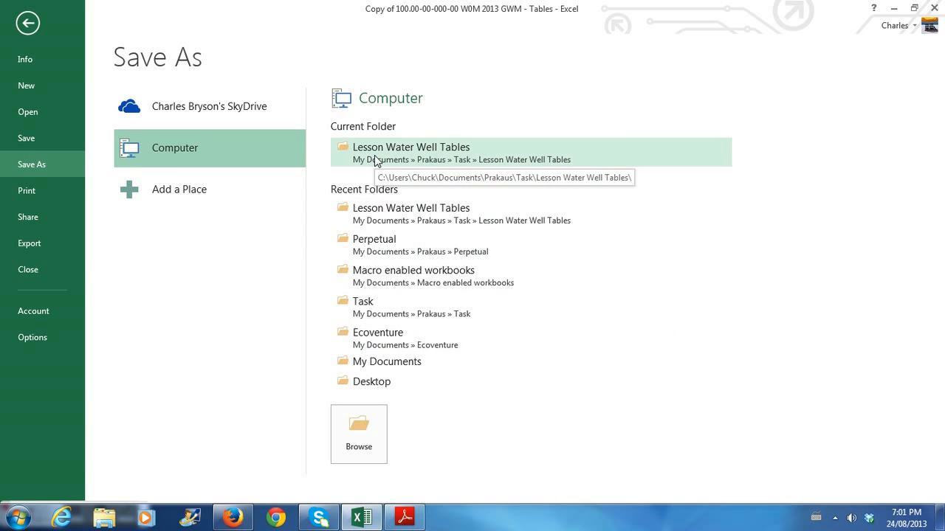
{"action": "left_click", "coordinate": [367, 362]}
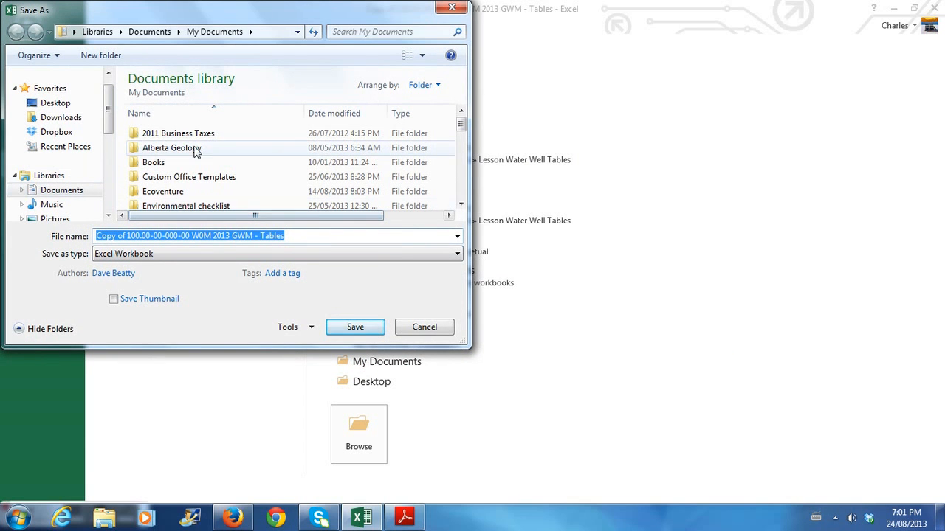
{"action": "left_click_drag", "start_coordinate": [462, 126], "coordinate": [463, 175]}
{"action": "double_click", "coordinate": [156, 167]}
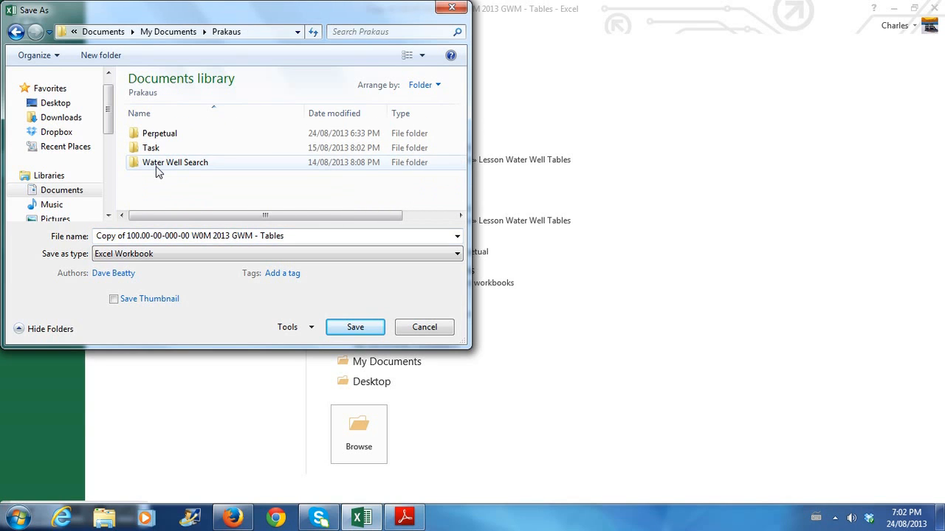
{"action": "double_click", "coordinate": [175, 136]}
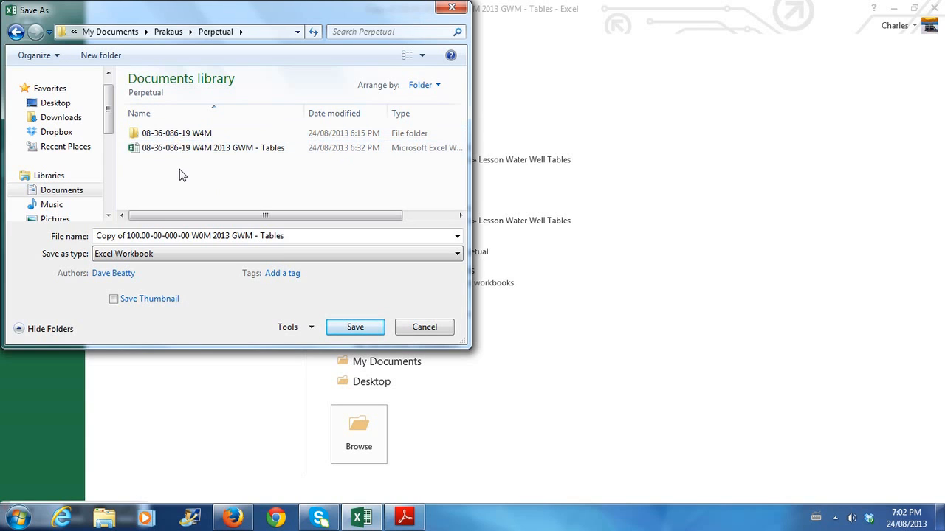
{"action": "double_click", "coordinate": [177, 134]}
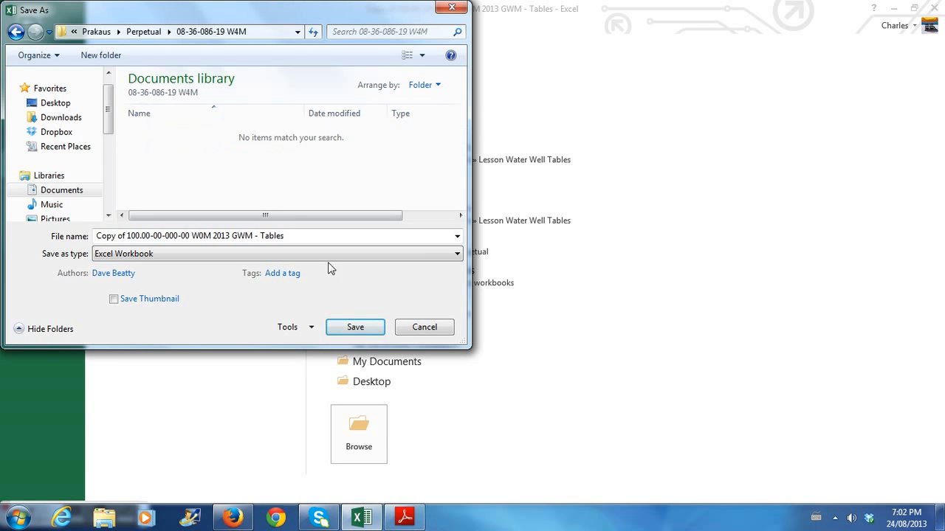
{"action": "left_click", "coordinate": [358, 327]}
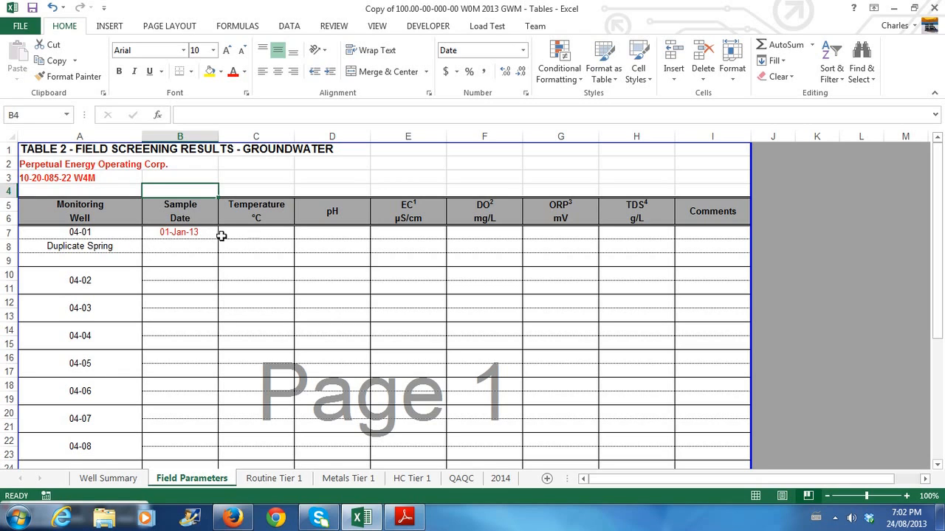
- Rename monitoring wells 04-01, 04-02 and 04-03 as 1, 2 and 3, and check the well IDs against the field notes PDF
{"action": "left_click", "coordinate": [88, 232]}
{"action": "type", "text": "1"}
{"action": "left_click", "coordinate": [88, 279]}
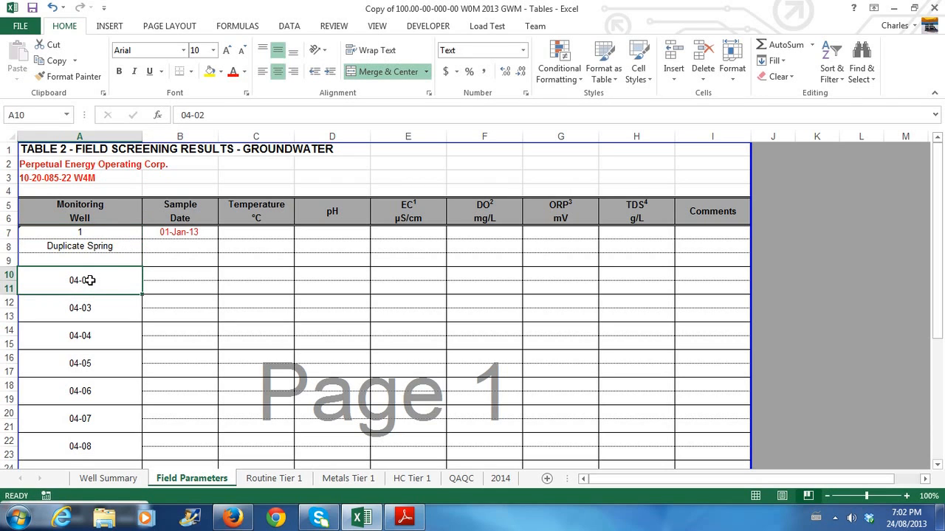
{"action": "type", "text": "2"}
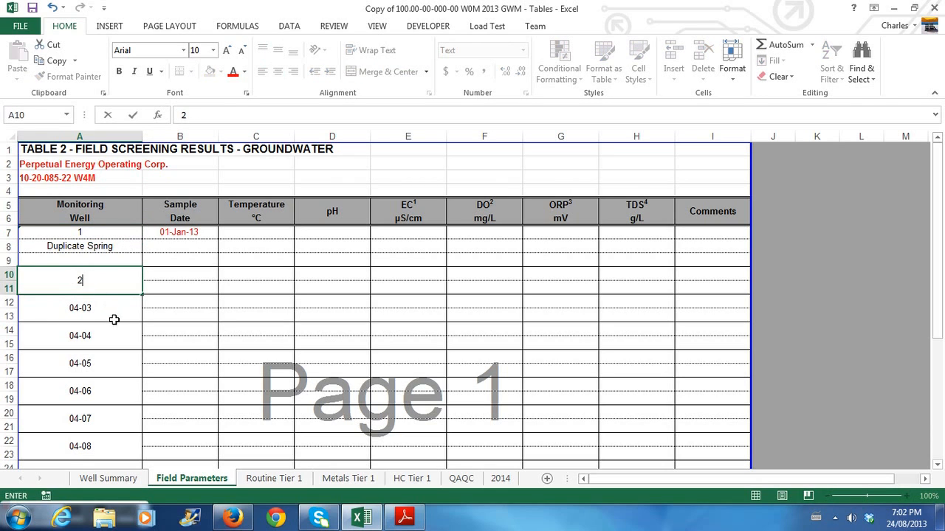
{"action": "left_click", "coordinate": [95, 312]}
{"action": "type", "text": "3"}
{"action": "left_click", "coordinate": [196, 252]}
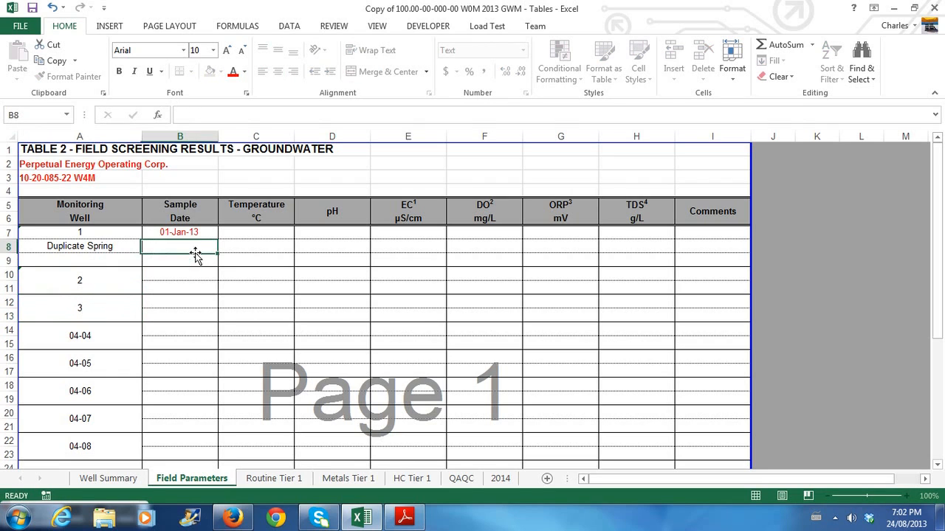
{"action": "left_click", "coordinate": [273, 231]}
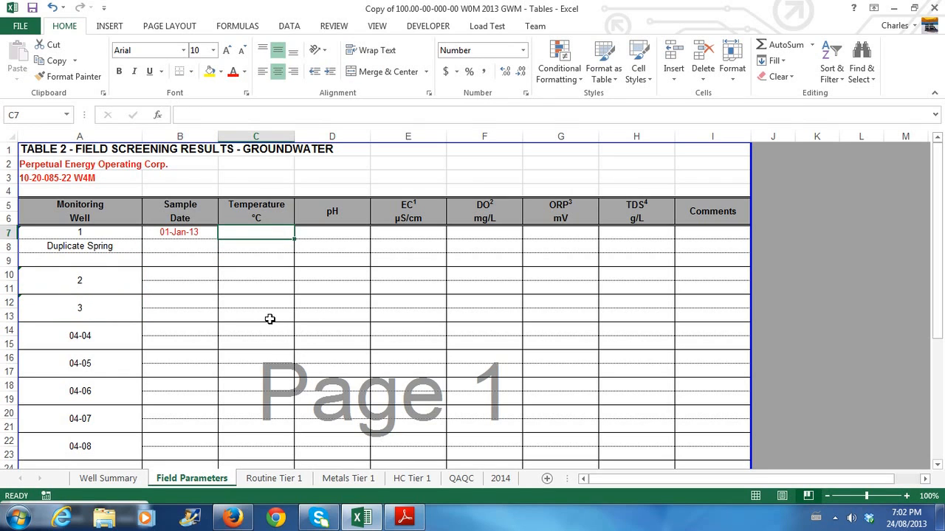
{"action": "left_click", "coordinate": [415, 519]}
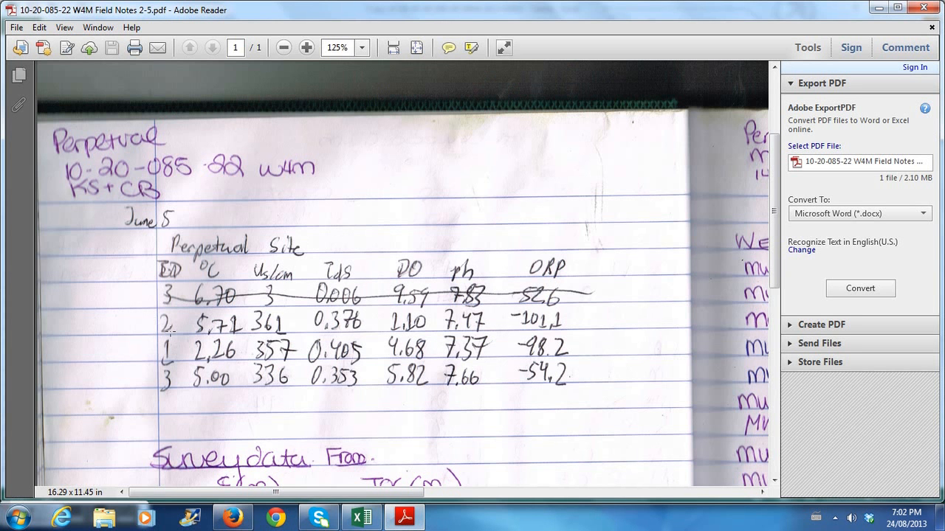
{"action": "left_click", "coordinate": [361, 519]}
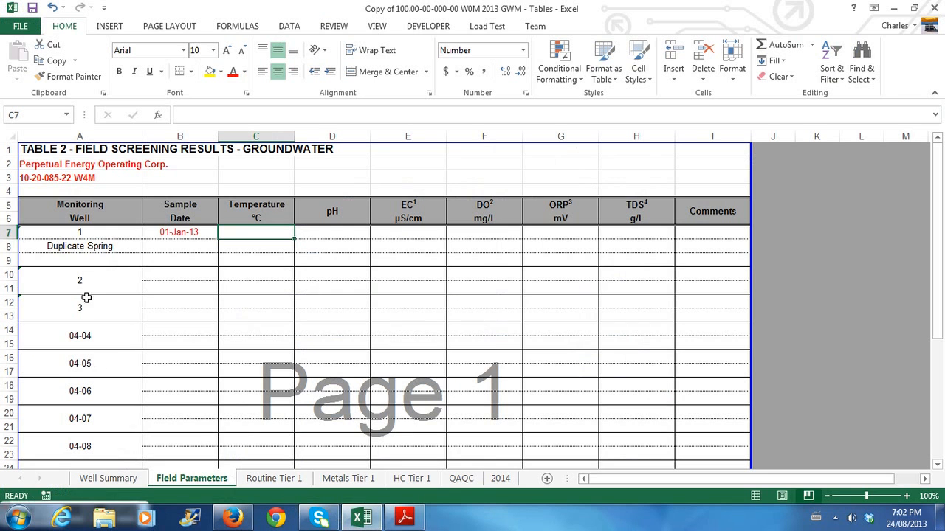
- Check the sampling date in the field notes PDF and change well 1's sample date in cell B7 to 05-06-2013
{"action": "left_click", "coordinate": [410, 517]}
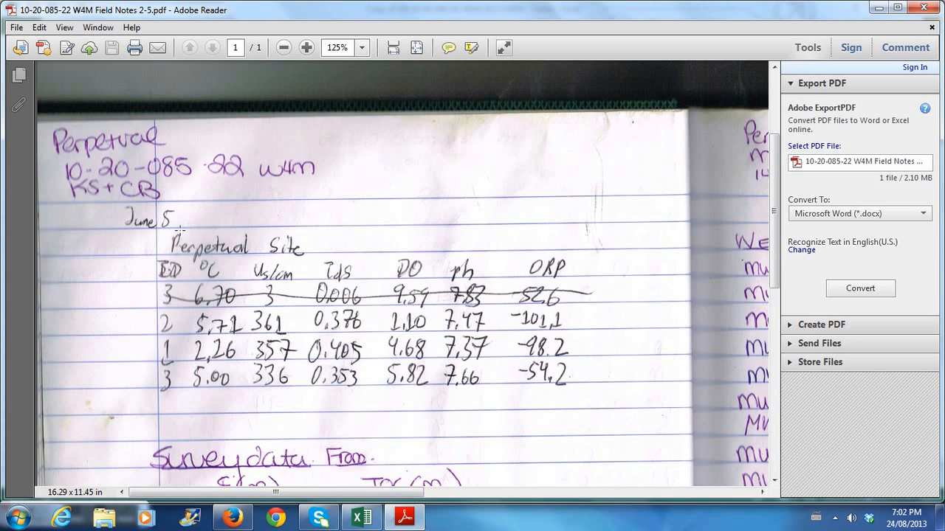
{"action": "left_click", "coordinate": [362, 518]}
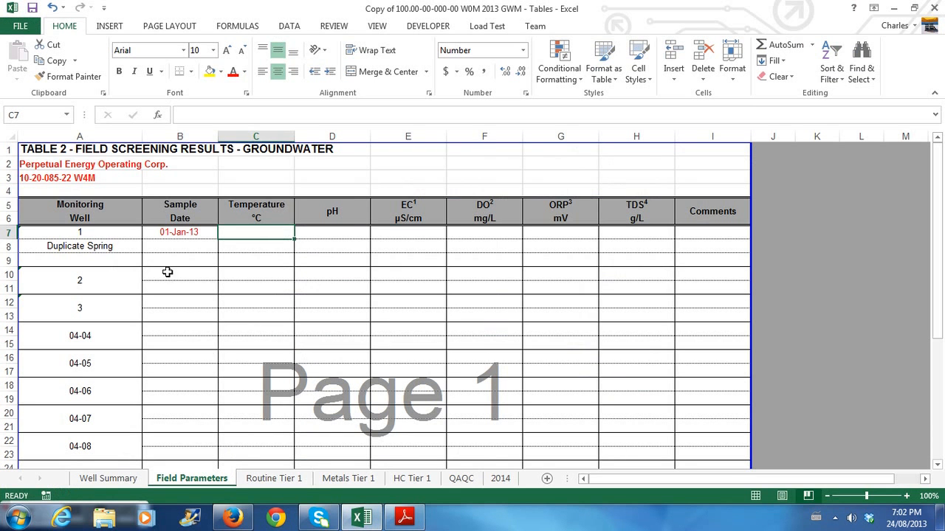
{"action": "left_click", "coordinate": [178, 233]}
{"action": "left_click", "coordinate": [192, 115]}
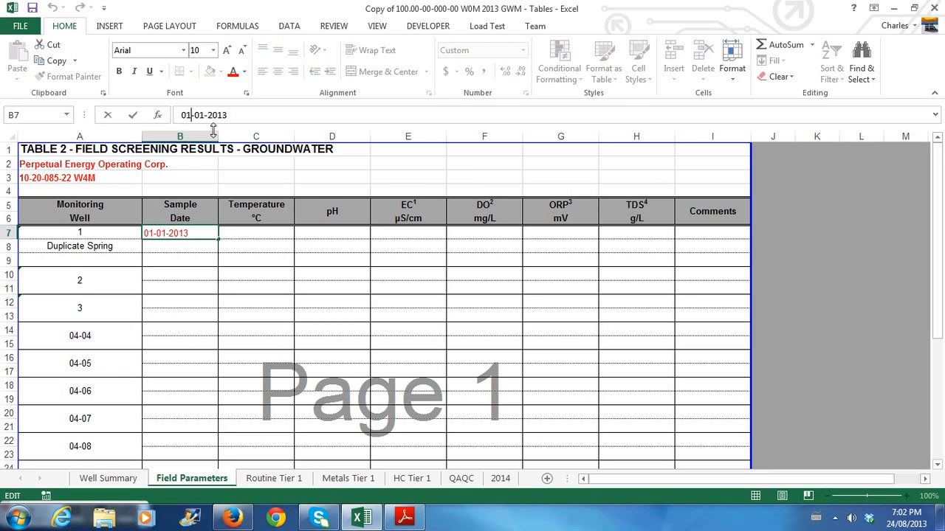
{"action": "key", "text": "BackSpace"}
{"action": "type", "text": "5"}
{"action": "key", "text": "Right"}
{"action": "key", "text": "Right"}
{"action": "key", "text": "Right"}
{"action": "key", "text": "BackSpace"}
{"action": "type", "text": "6"}
{"action": "key", "text": "Return"}
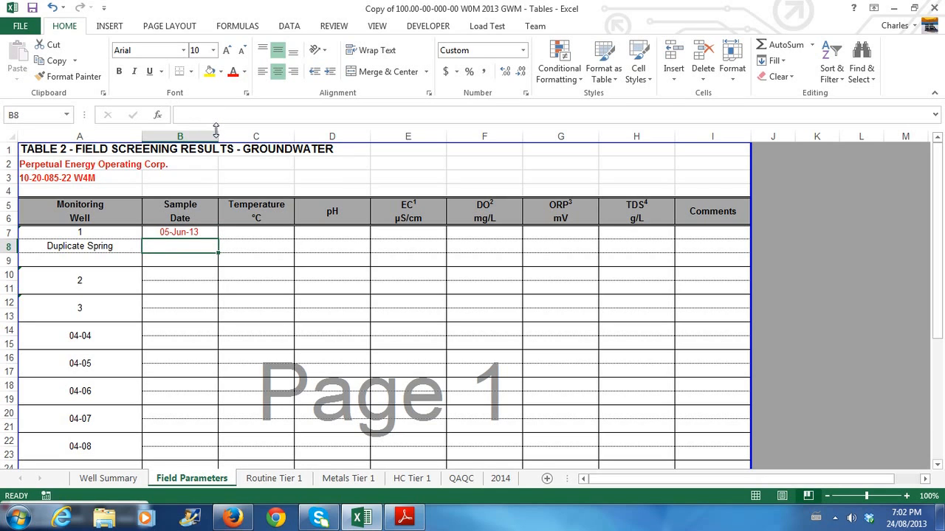
- Copy well 1's sample date and paste it as values only into cells B10 and B12 for wells 2 and 3
{"action": "left_click", "coordinate": [195, 233]}
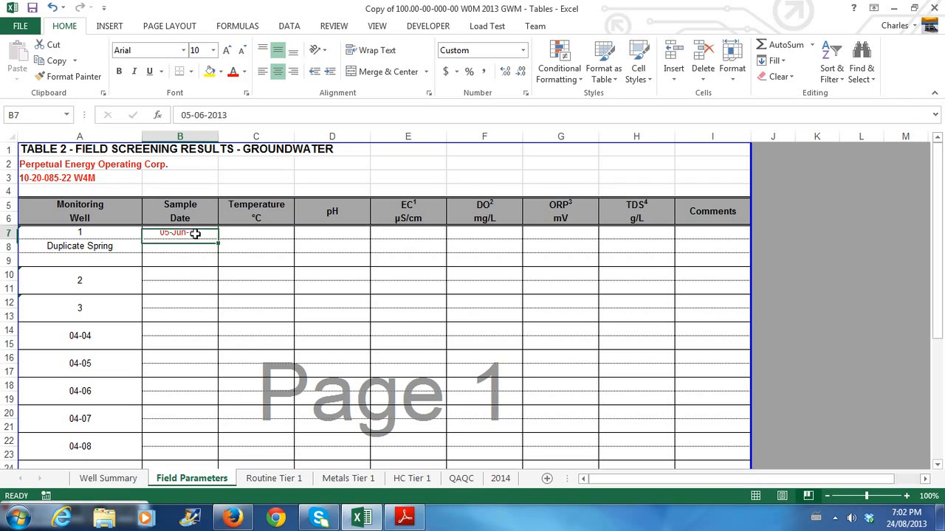
{"action": "right_click", "coordinate": [197, 234]}
{"action": "left_click", "coordinate": [178, 232]}
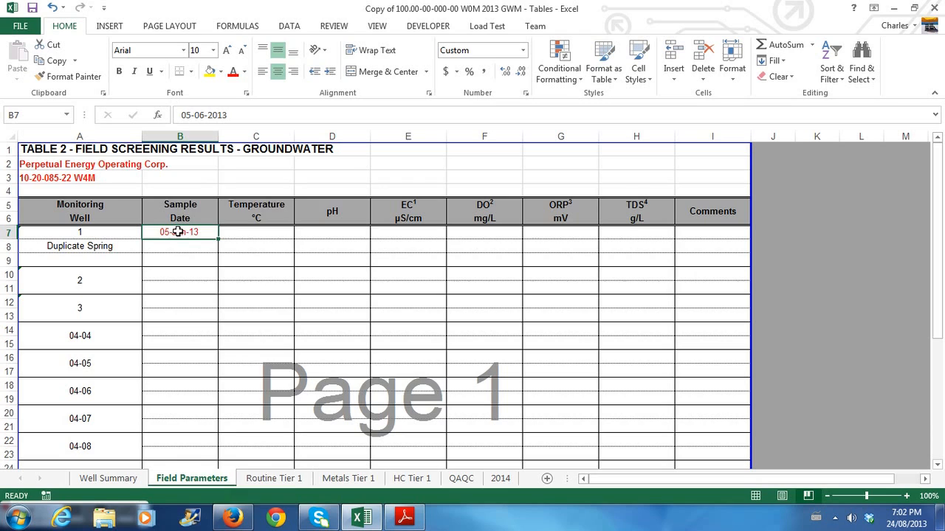
{"action": "right_click", "coordinate": [178, 232]}
{"action": "left_click", "coordinate": [220, 248]}
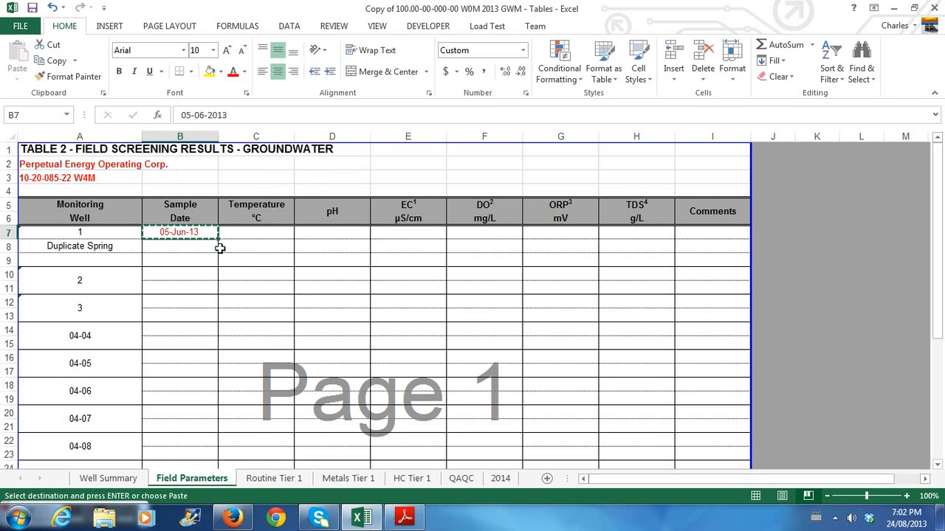
{"action": "left_click", "coordinate": [186, 275]}
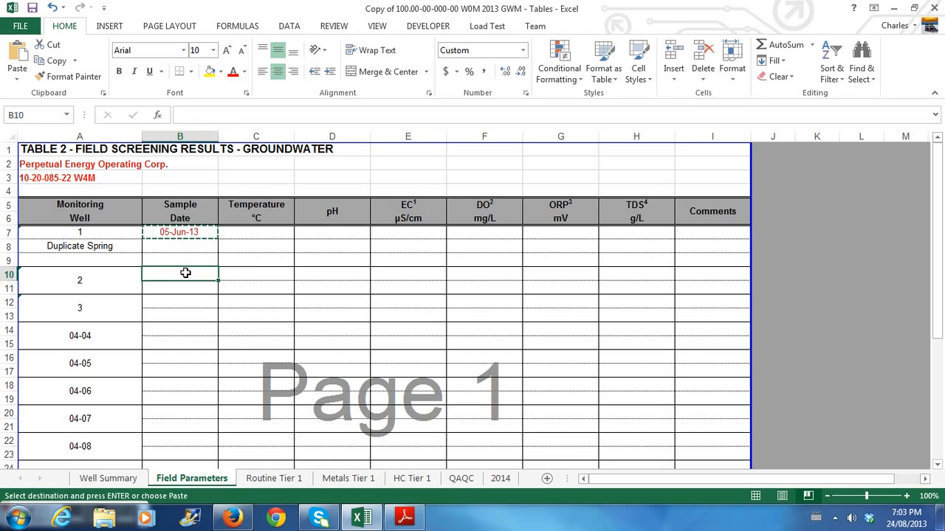
{"action": "right_click", "coordinate": [185, 274]}
{"action": "left_click", "coordinate": [234, 286]}
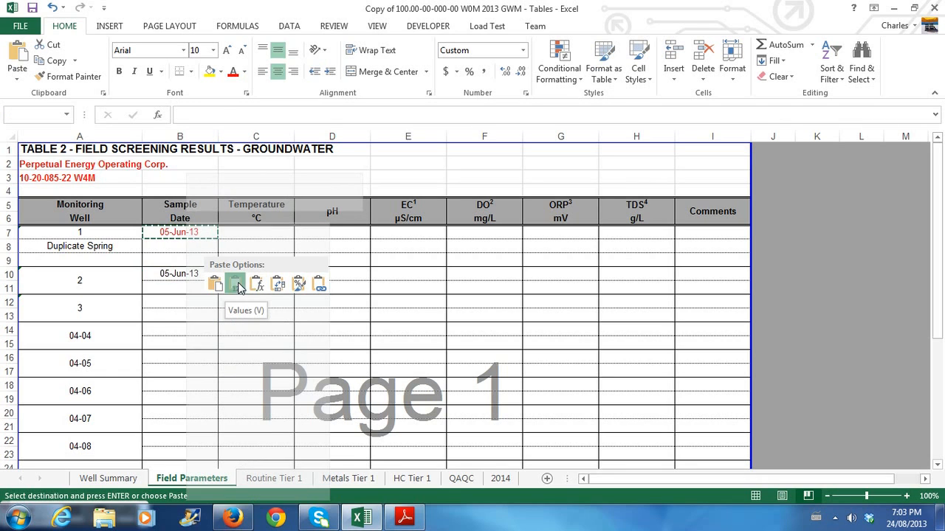
{"action": "left_click", "coordinate": [238, 285]}
{"action": "left_click", "coordinate": [183, 299]}
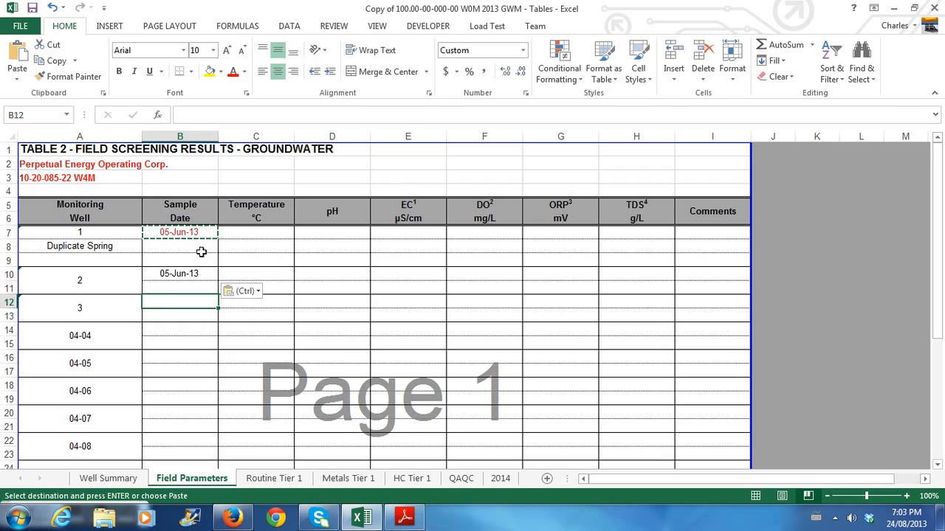
{"action": "right_click", "coordinate": [182, 302]}
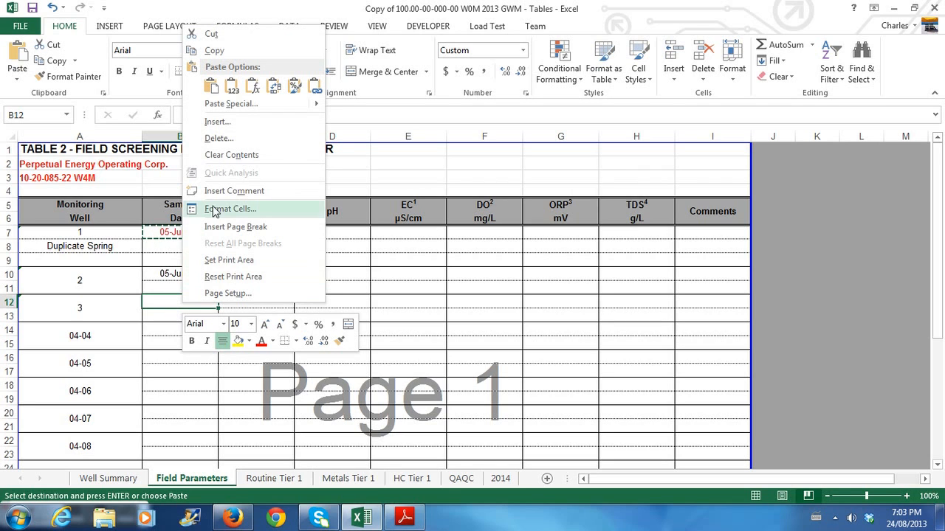
{"action": "left_click", "coordinate": [231, 90]}
{"action": "left_click", "coordinate": [264, 288]}
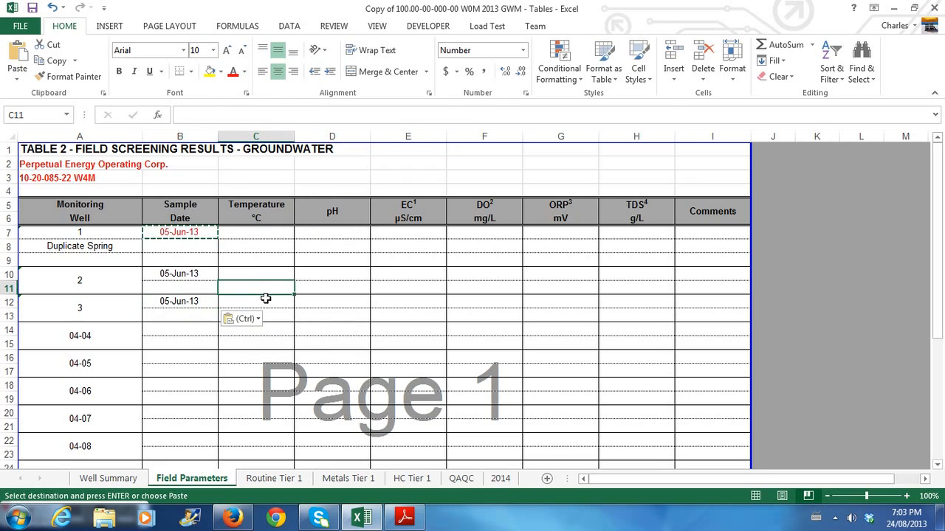
- Look up well 1's temperature in the field notes PDF and enter 2.26 in cell C7
{"action": "left_click", "coordinate": [256, 232]}
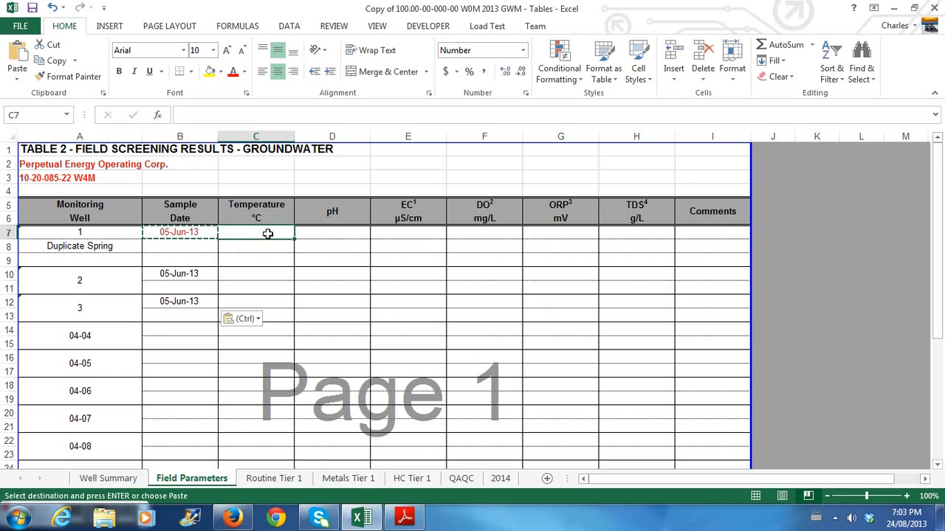
{"action": "left_click", "coordinate": [400, 521]}
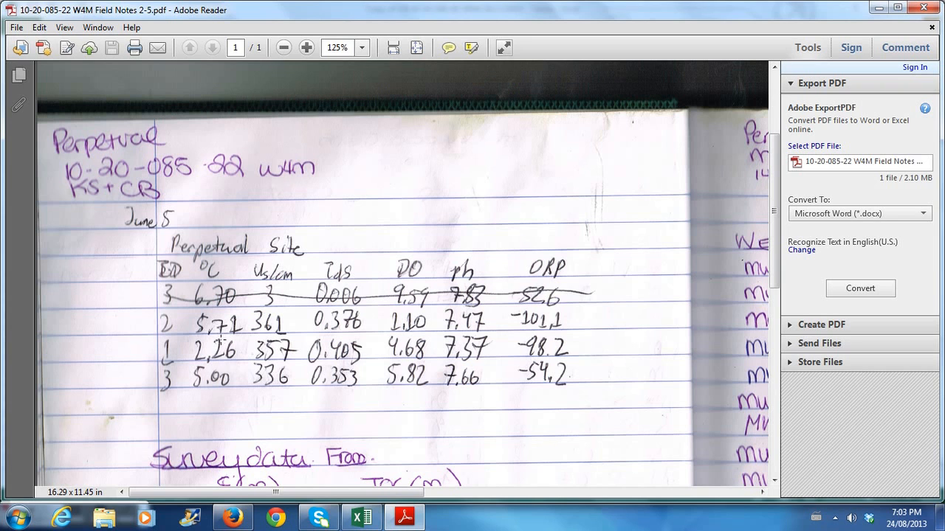
{"action": "left_click", "coordinate": [361, 518]}
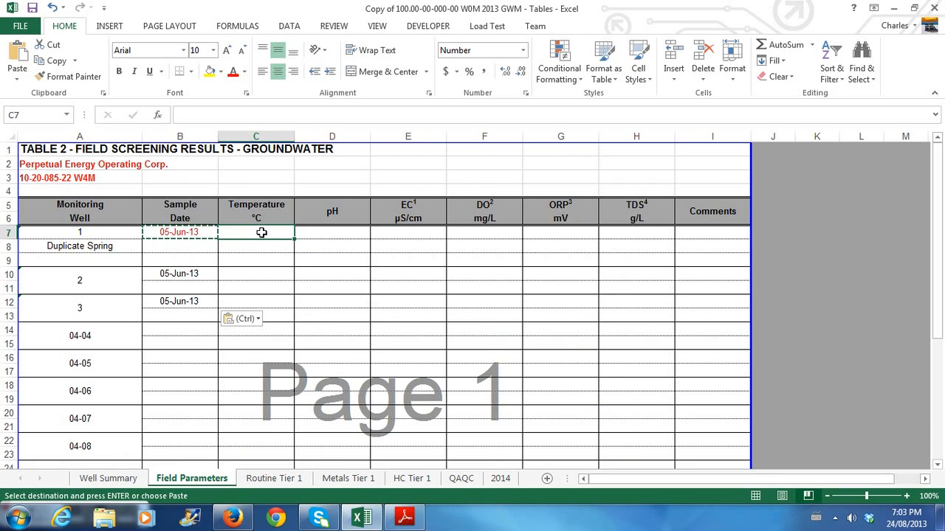
{"action": "type", "text": "2.26"}
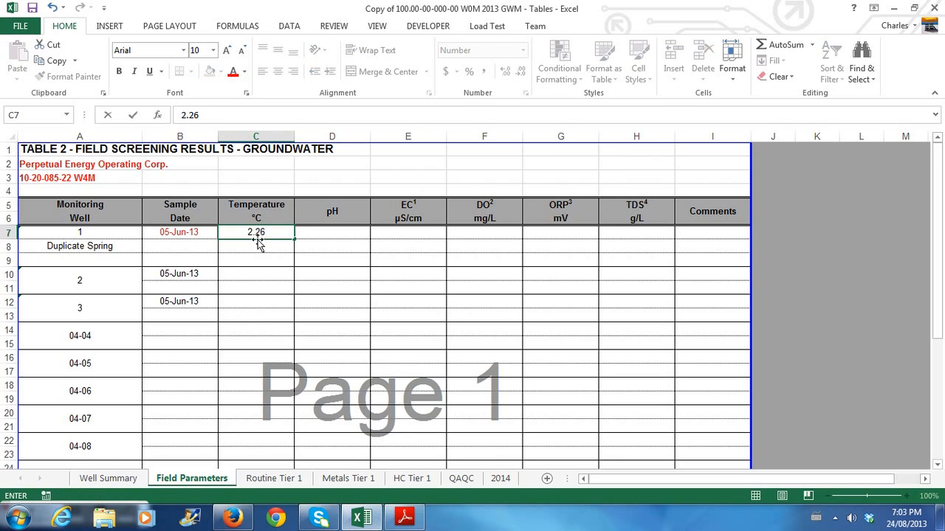
{"action": "key", "text": "Return"}
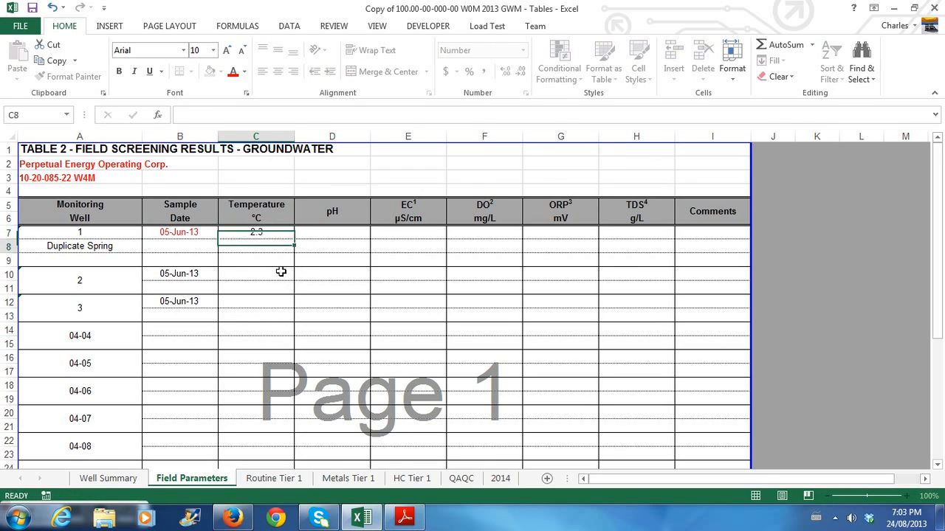
{"action": "left_click", "coordinate": [270, 233]}
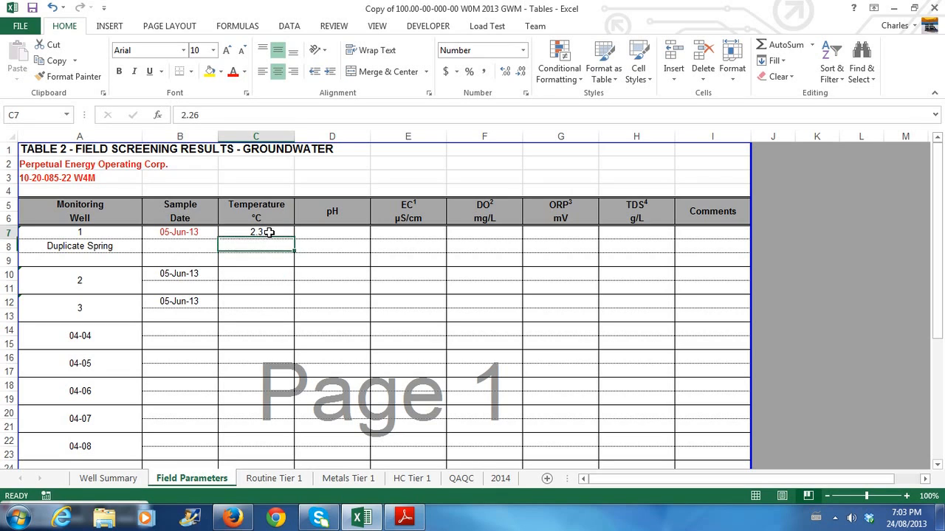
- Look up well 2's temperature in the field notes PDF and enter 5.71 in cell C10
{"action": "left_click", "coordinate": [262, 275]}
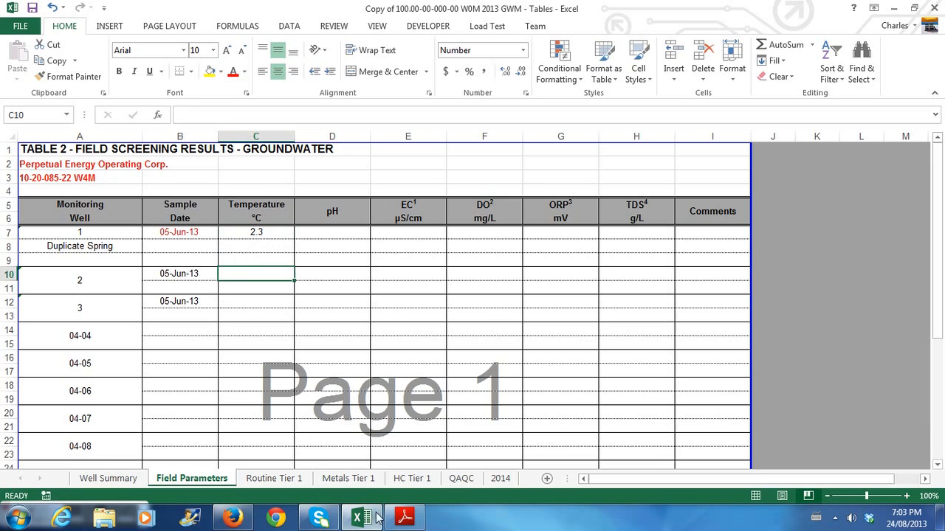
{"action": "left_click", "coordinate": [404, 517]}
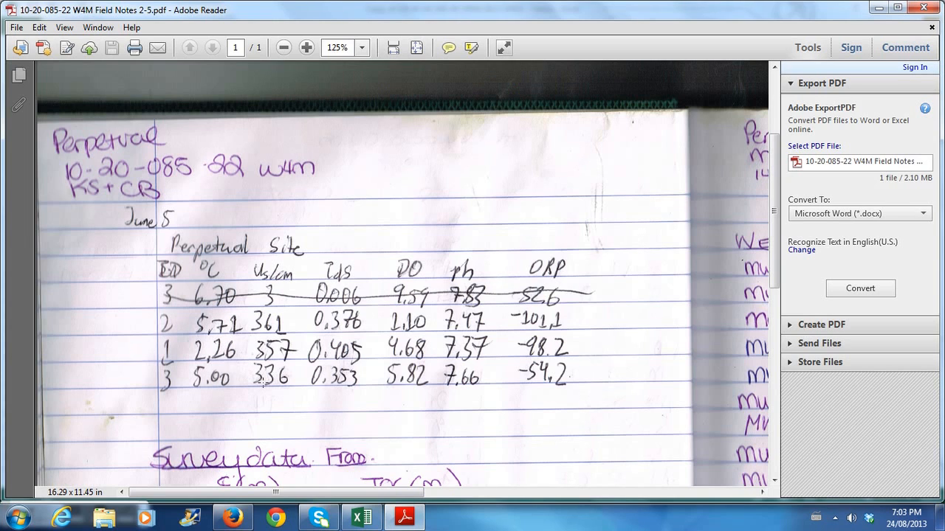
{"action": "left_click", "coordinate": [366, 516]}
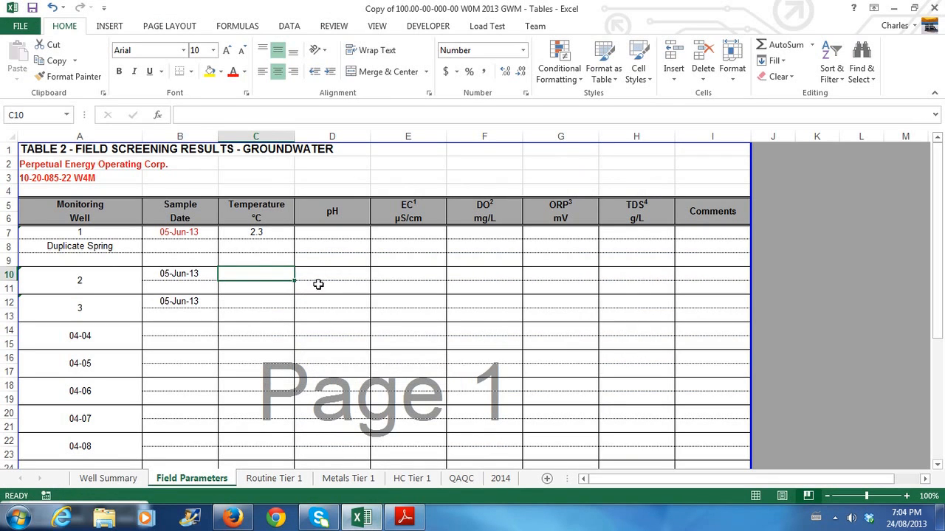
{"action": "type", "text": "5.71"}
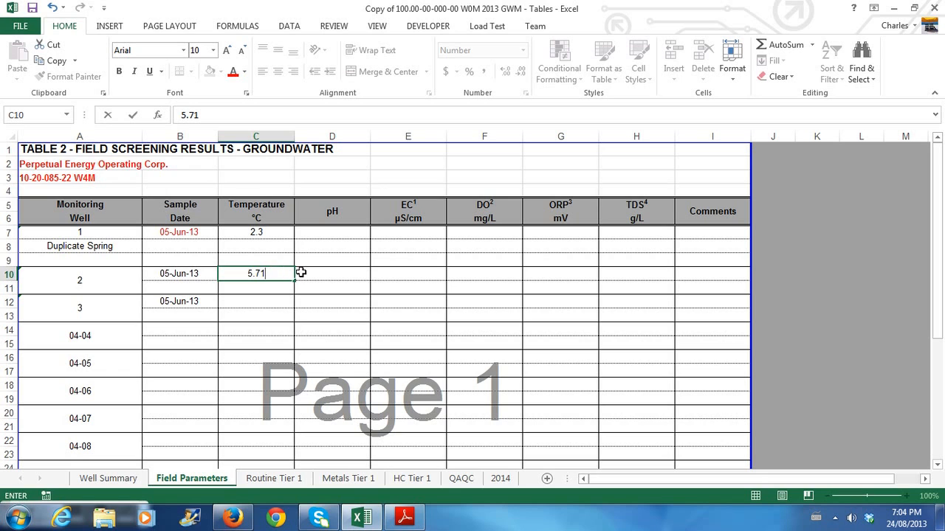
- Look up well 3's temperature in the field notes PDF and enter 5.00 in cell C12
{"action": "key", "text": "Return"}
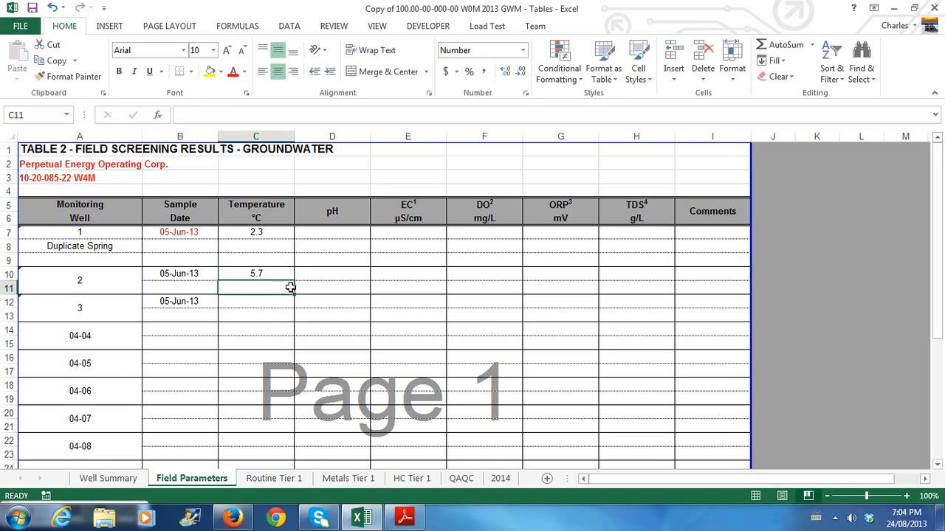
{"action": "left_click", "coordinate": [276, 302]}
{"action": "left_click", "coordinate": [403, 518]}
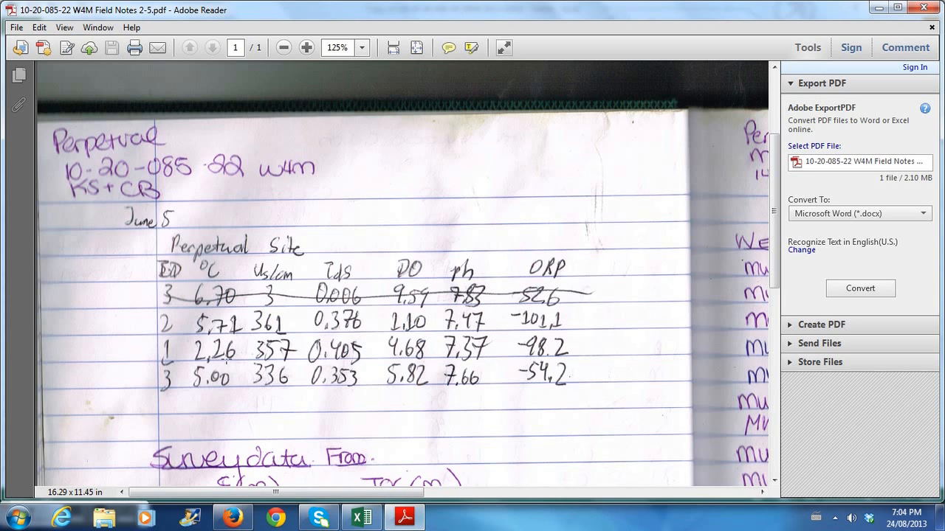
{"action": "left_click", "coordinate": [362, 519]}
{"action": "type", "text": "5.00"}
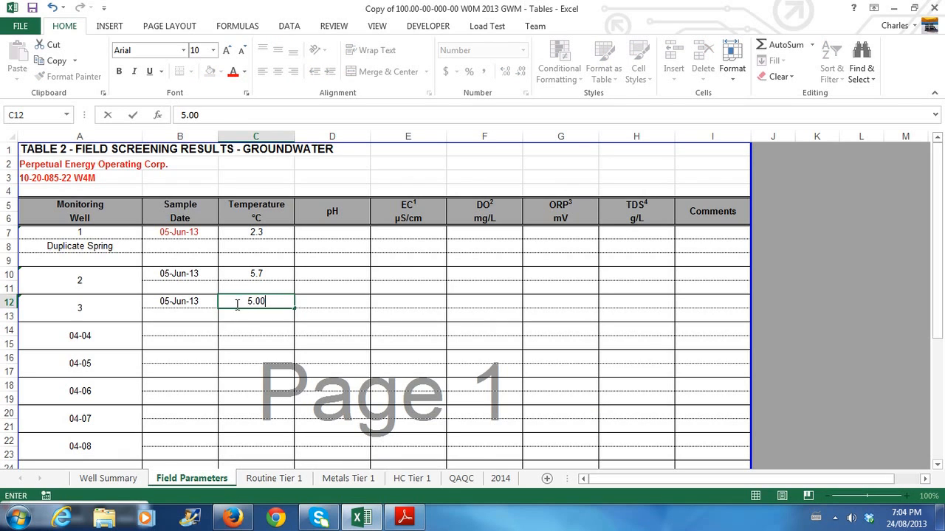
{"action": "left_click", "coordinate": [239, 331]}
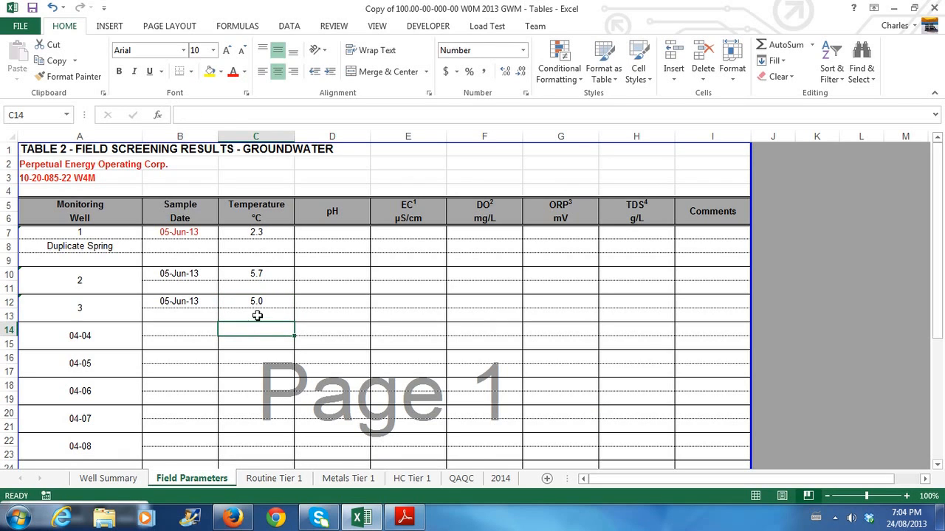
- Format the temperature cells C7 to C12 to show two decimal places
{"action": "left_click", "coordinate": [256, 234]}
{"action": "left_click_drag", "start_coordinate": [256, 233], "coordinate": [261, 304]}
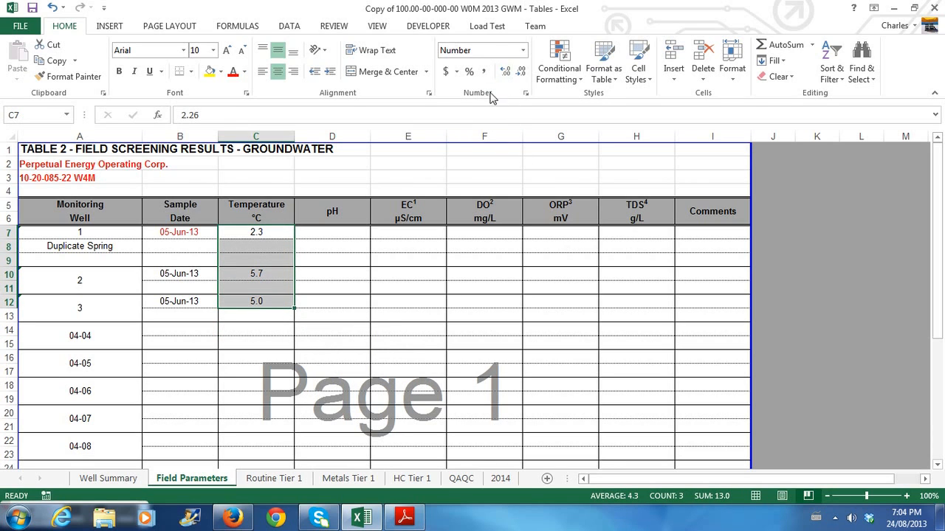
{"action": "left_click", "coordinate": [521, 73]}
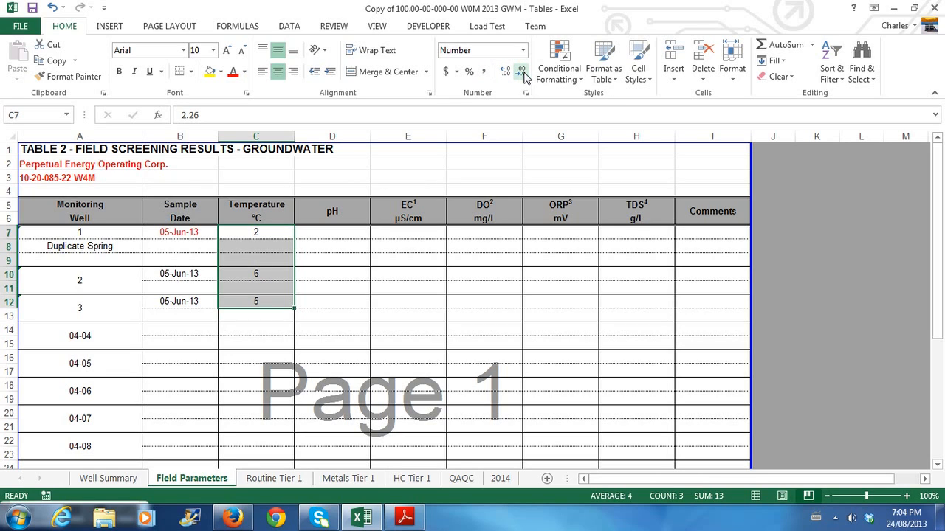
{"action": "left_click", "coordinate": [506, 72]}
{"action": "left_click", "coordinate": [506, 72]}
{"action": "left_click", "coordinate": [505, 72]}
{"action": "left_click", "coordinate": [506, 72]}
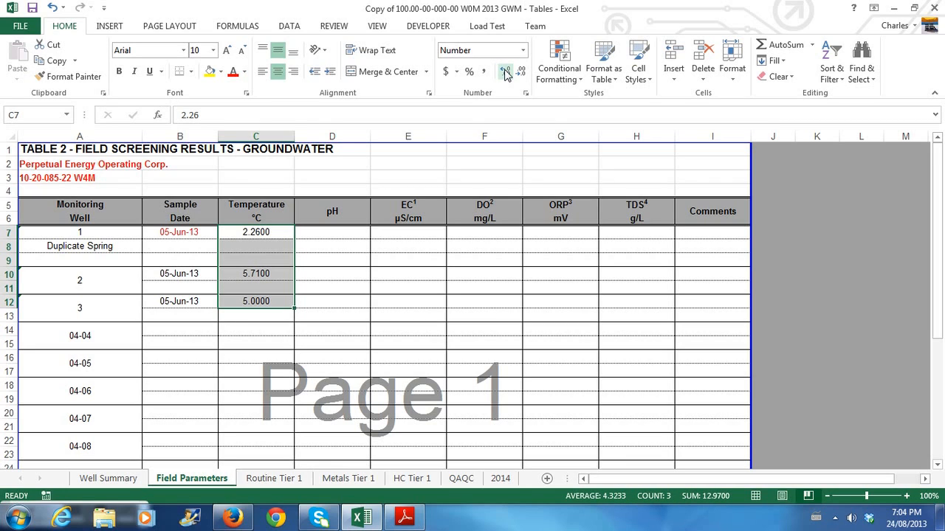
{"action": "left_click", "coordinate": [520, 73]}
{"action": "left_click", "coordinate": [521, 74]}
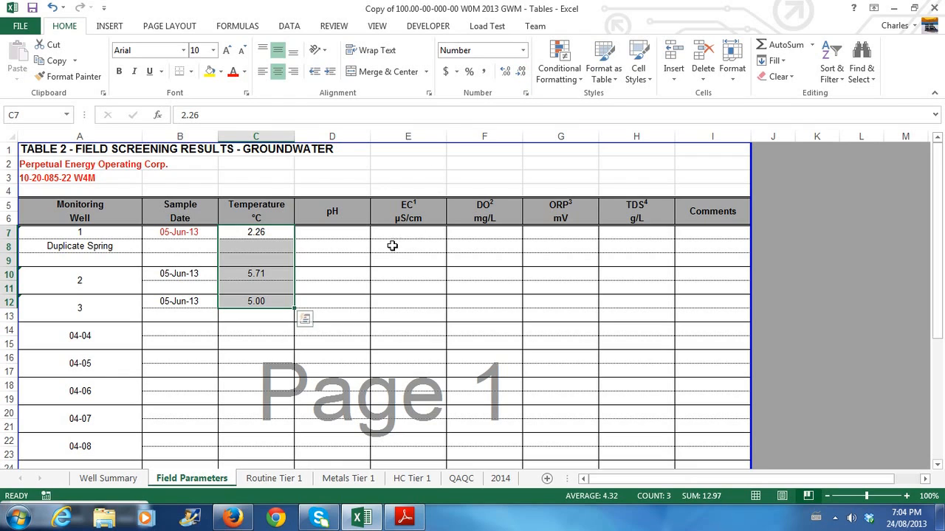
- Look up well 1's pH in the field notes PDF and enter 7.37 in cell D7
{"action": "left_click", "coordinate": [329, 232]}
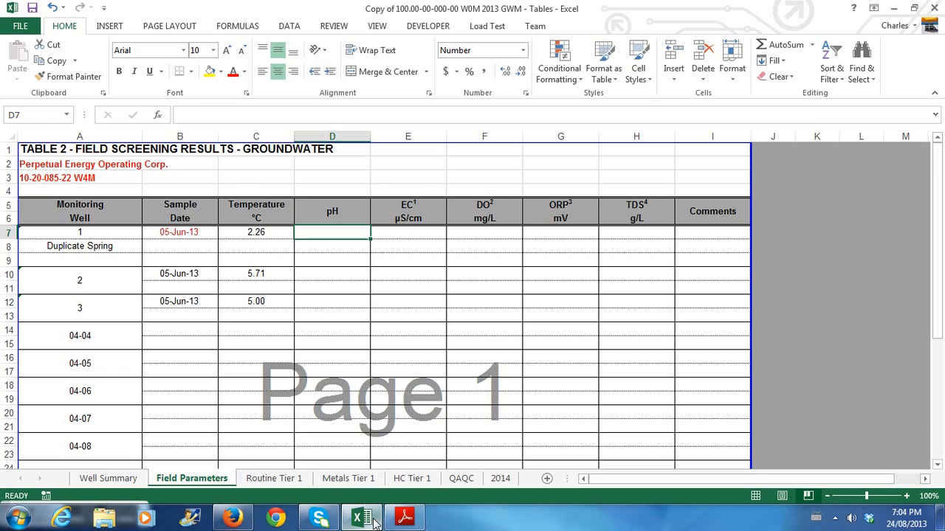
{"action": "left_click", "coordinate": [399, 520]}
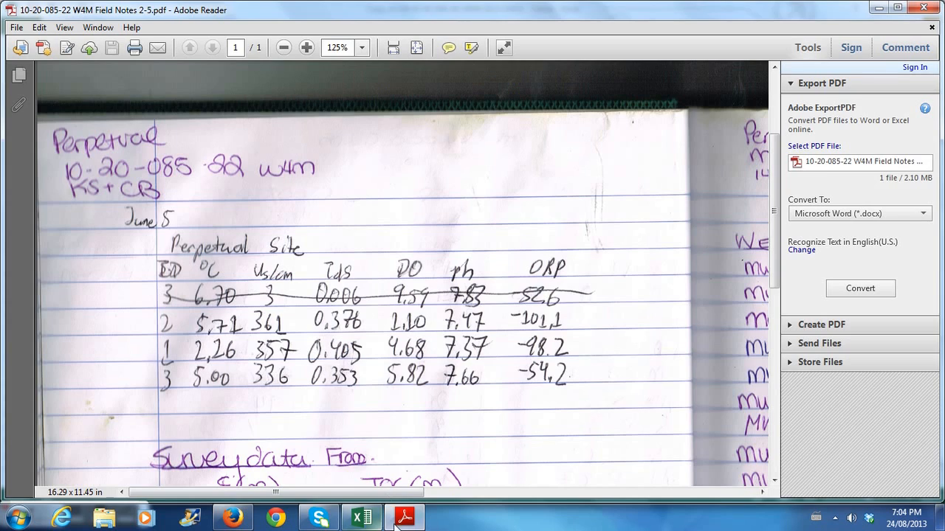
{"action": "left_click", "coordinate": [361, 517]}
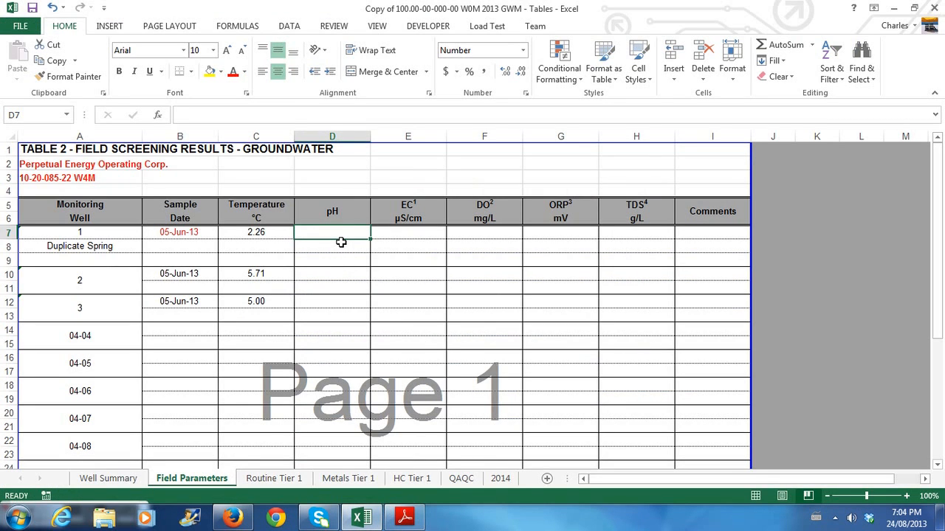
{"action": "type", "text": "7.37"}
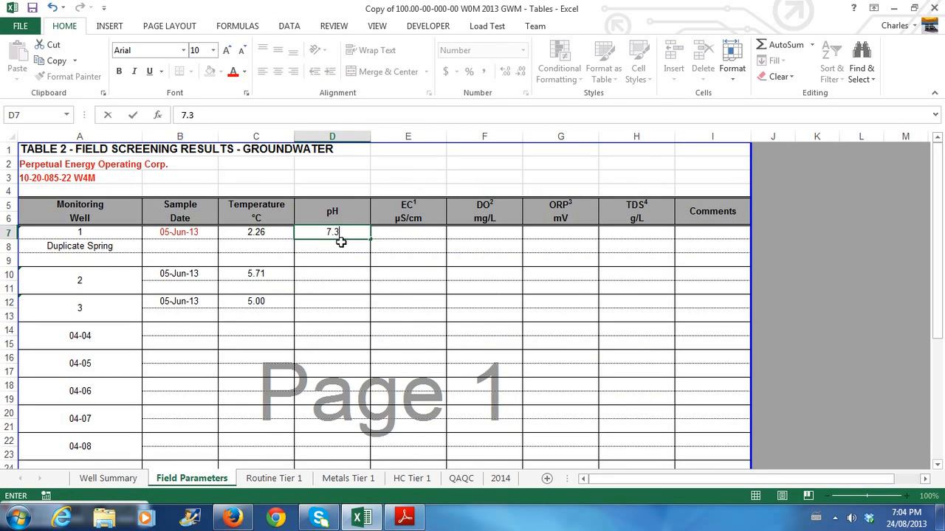
- Look up well 2's pH in the field notes PDF and enter 7.47 in cell D10
{"action": "left_click", "coordinate": [346, 267]}
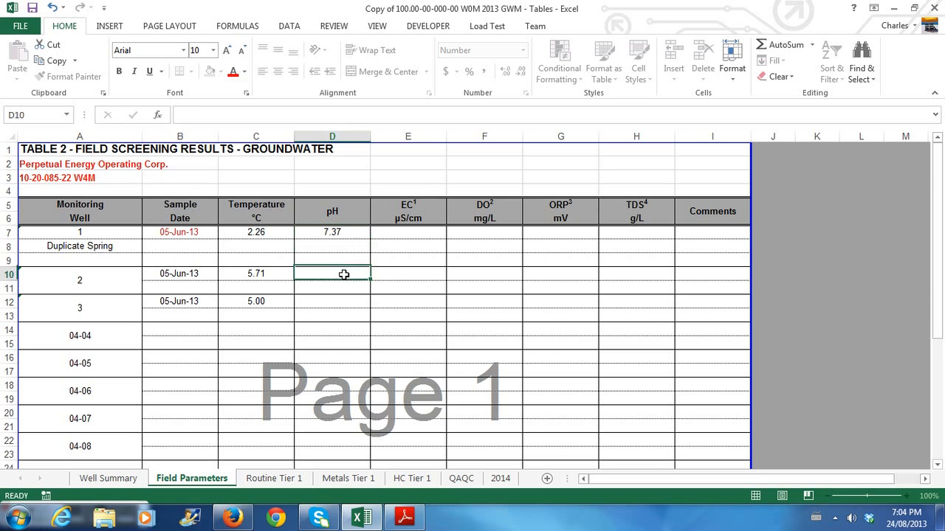
{"action": "left_click", "coordinate": [362, 519]}
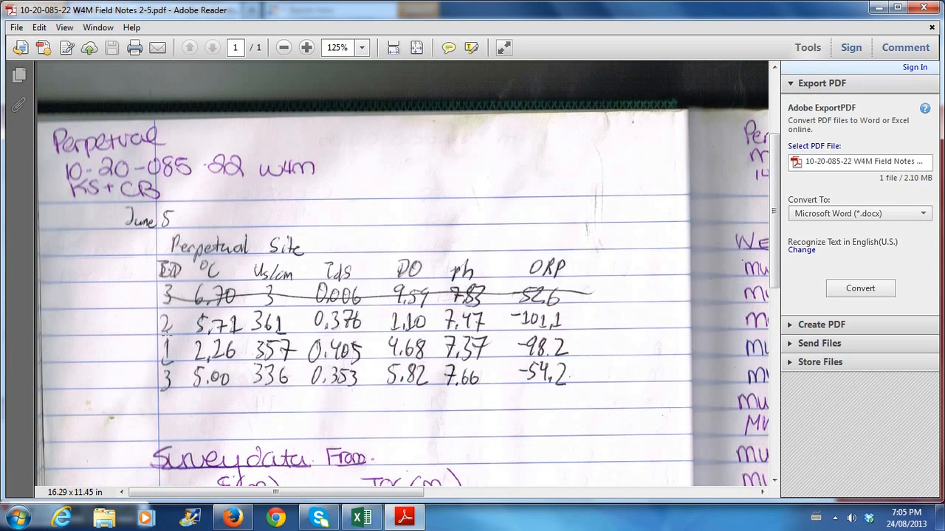
{"action": "left_click", "coordinate": [362, 519]}
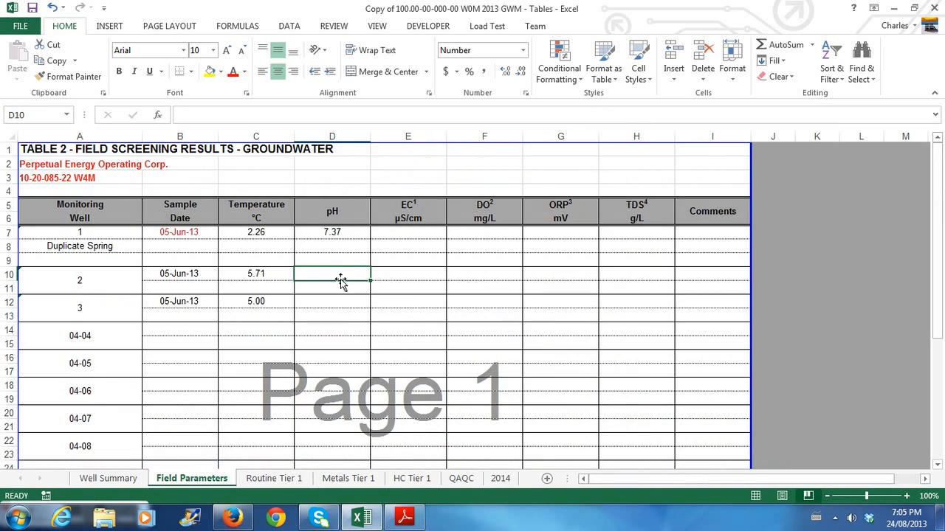
{"action": "type", "text": "7.47"}
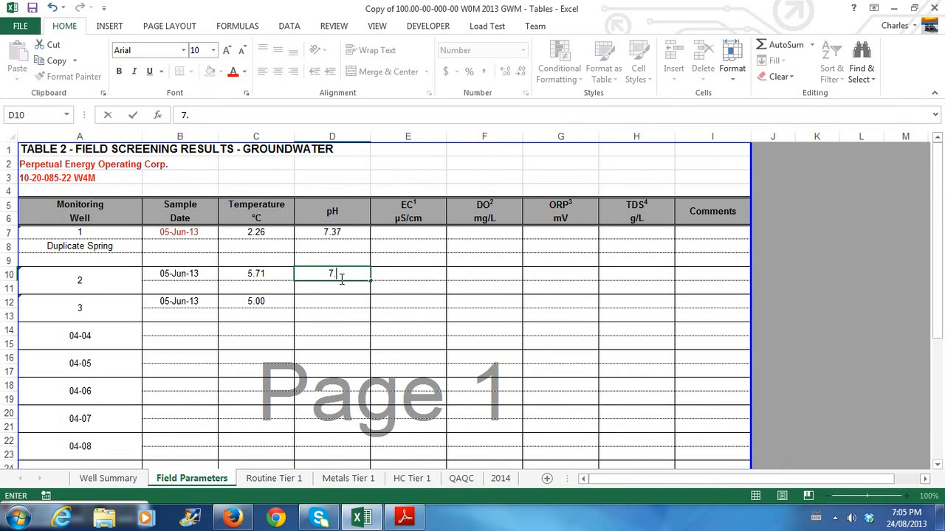
- Look up well 3's pH in the field notes PDF and enter 7.66 in cell D12
{"action": "left_click", "coordinate": [344, 299]}
{"action": "left_click", "coordinate": [404, 517]}
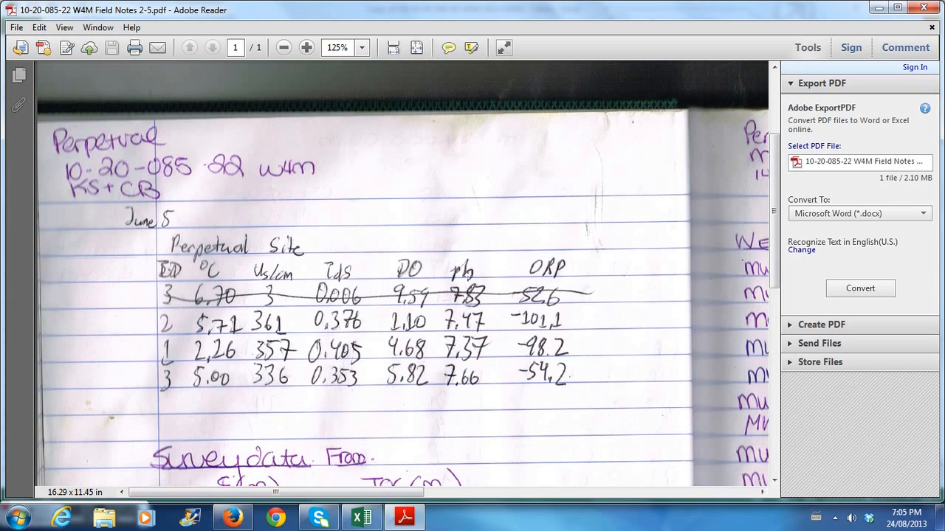
{"action": "left_click", "coordinate": [361, 518]}
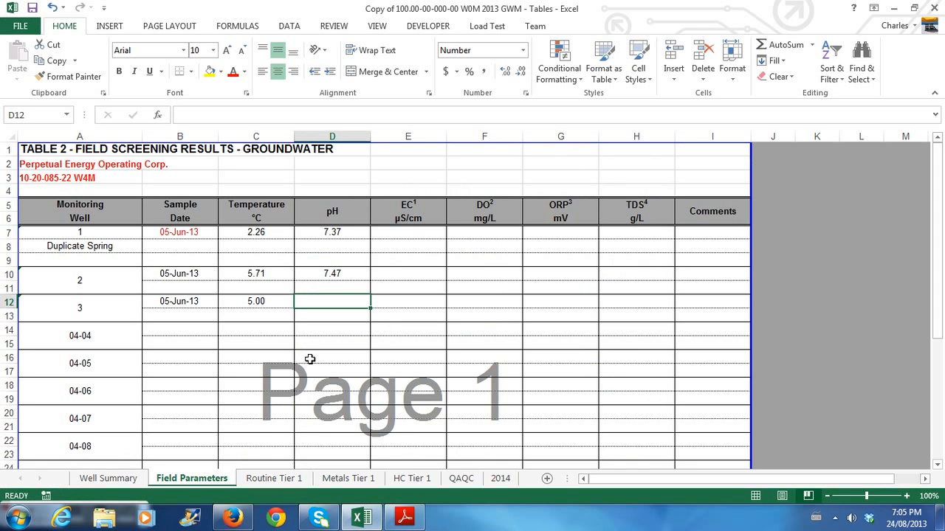
{"action": "type", "text": "7.66"}
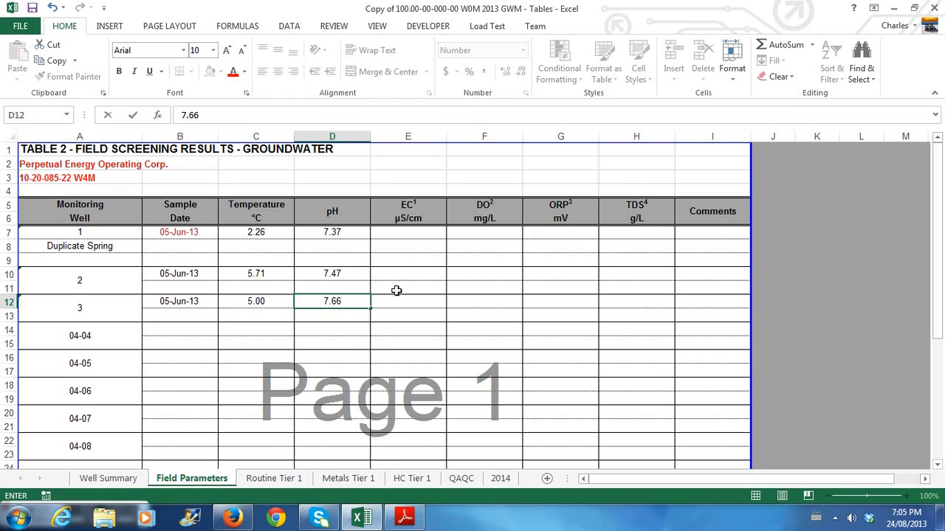
{"action": "left_click", "coordinate": [418, 279]}
- Look up well 1's EC in the field notes PDF and enter 3.57 in cell E7
{"action": "left_click", "coordinate": [411, 231]}
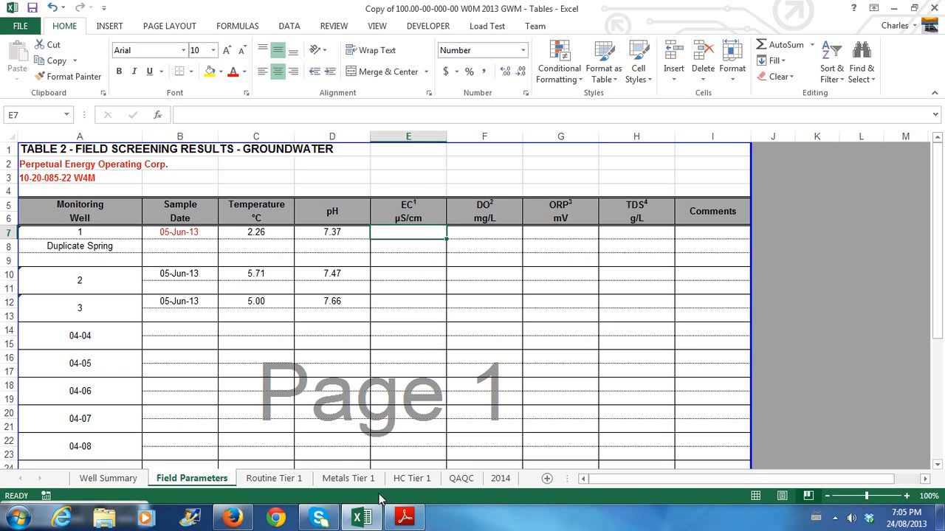
{"action": "left_click", "coordinate": [407, 518]}
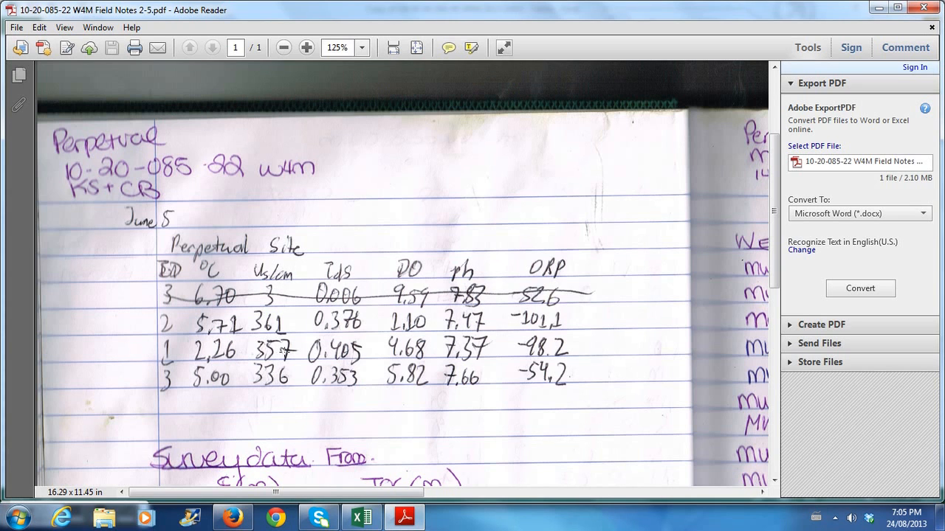
{"action": "left_click", "coordinate": [361, 517]}
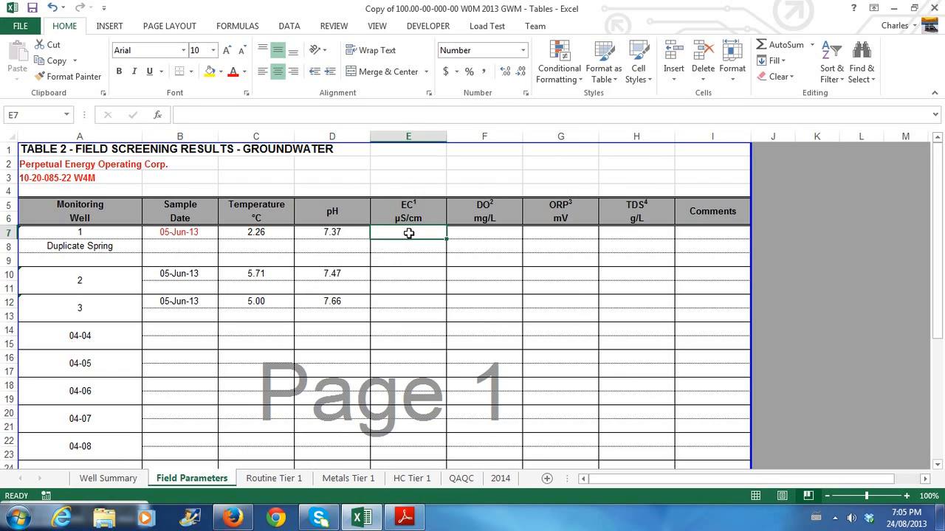
{"action": "type", "text": "3.57"}
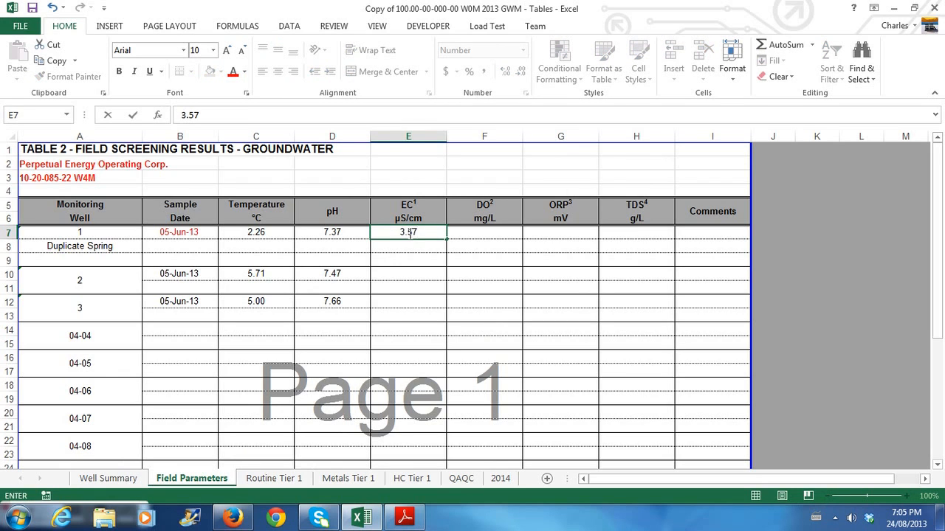
- Look up well 2's EC in the field notes PDF and enter 3.61 in cell E10
{"action": "left_click", "coordinate": [425, 271]}
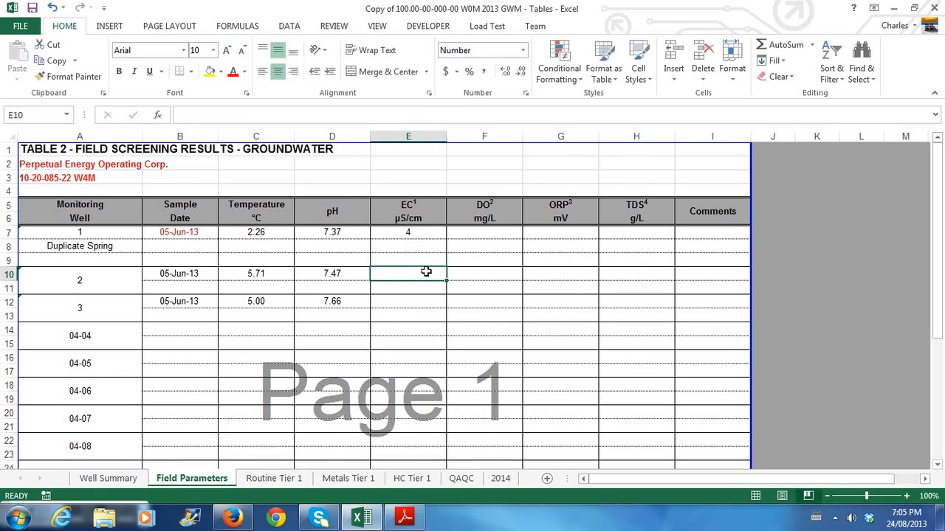
{"action": "left_click", "coordinate": [405, 519]}
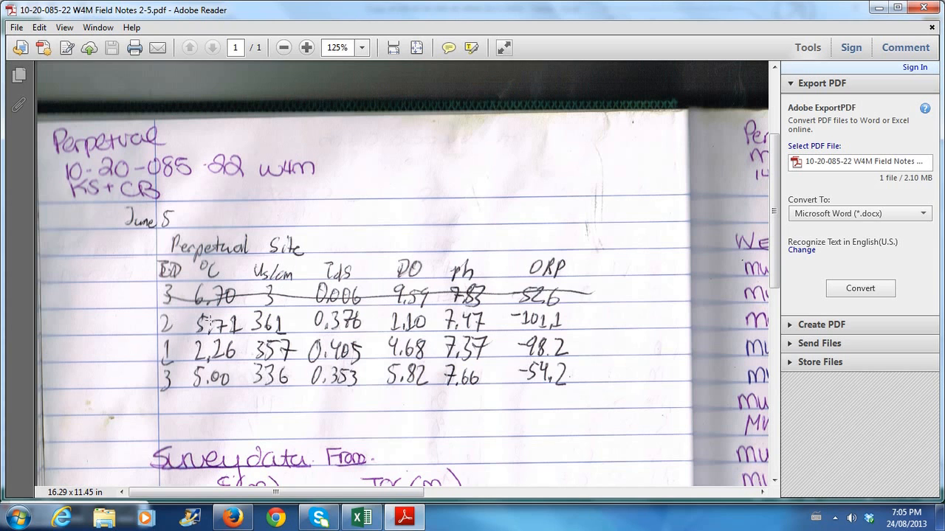
{"action": "left_click", "coordinate": [361, 518]}
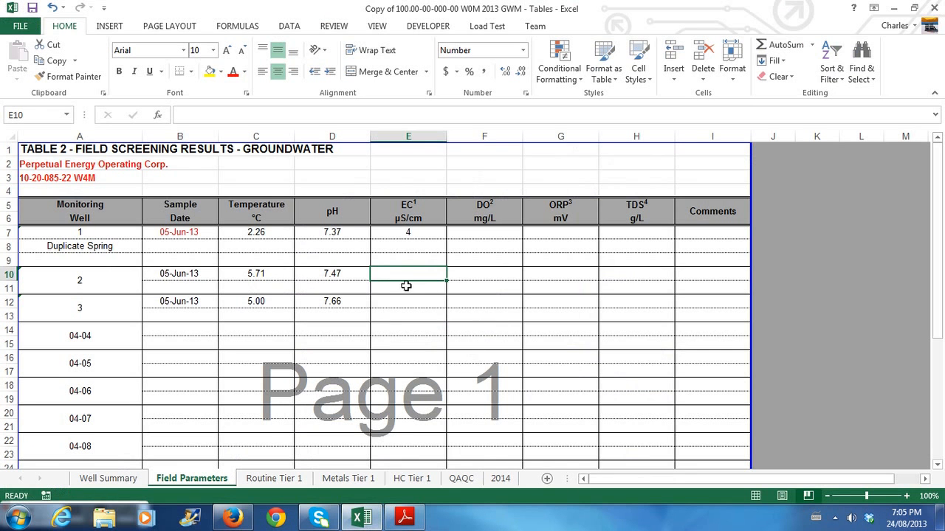
{"action": "type", "text": "3.61"}
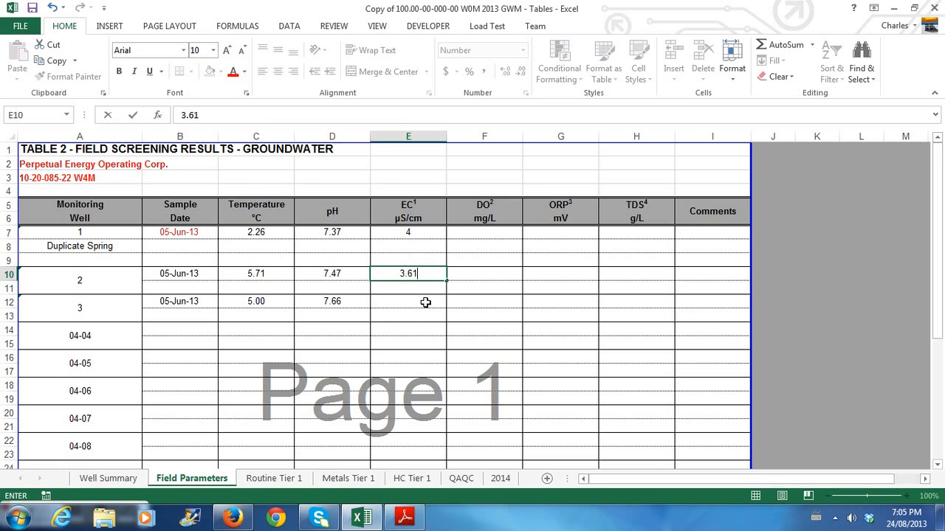
{"action": "key", "text": "Return"}
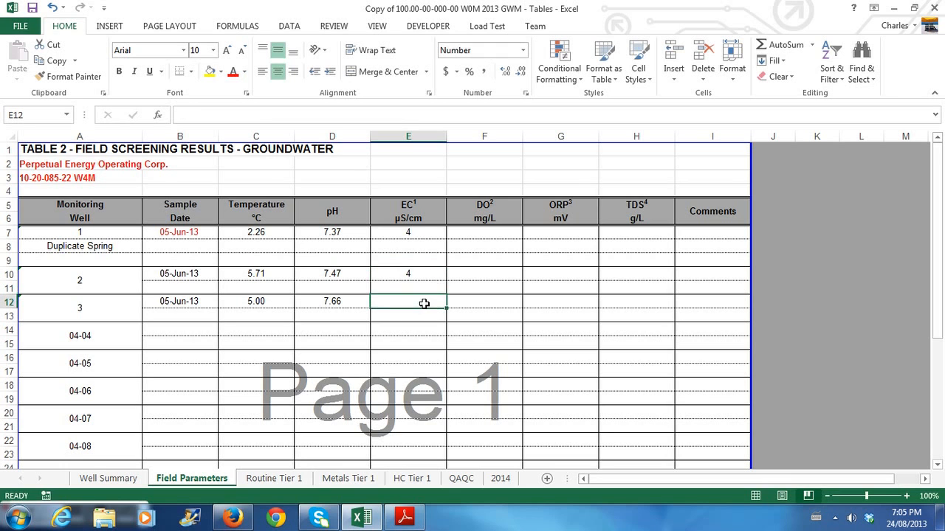
- Look up well 3's EC in the field notes PDF and enter 336 in cell E12
{"action": "left_click", "coordinate": [405, 518]}
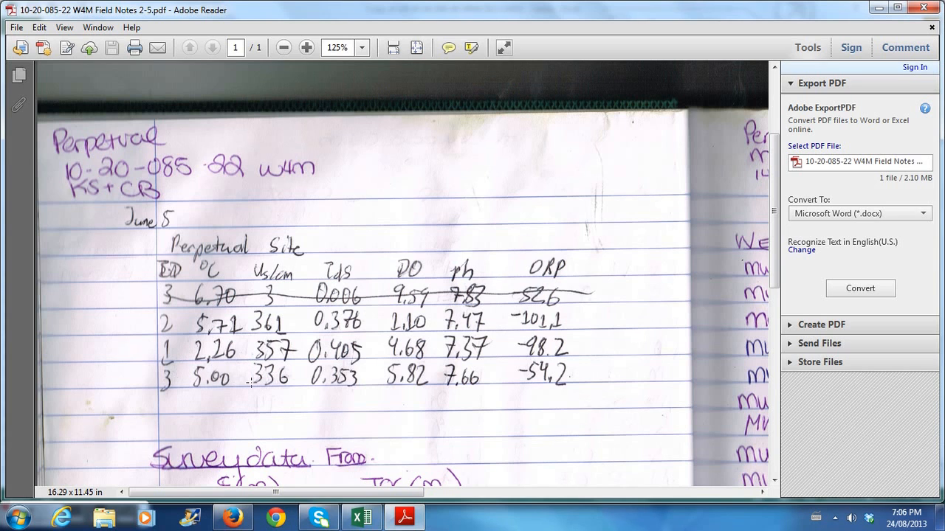
{"action": "left_click", "coordinate": [336, 432]}
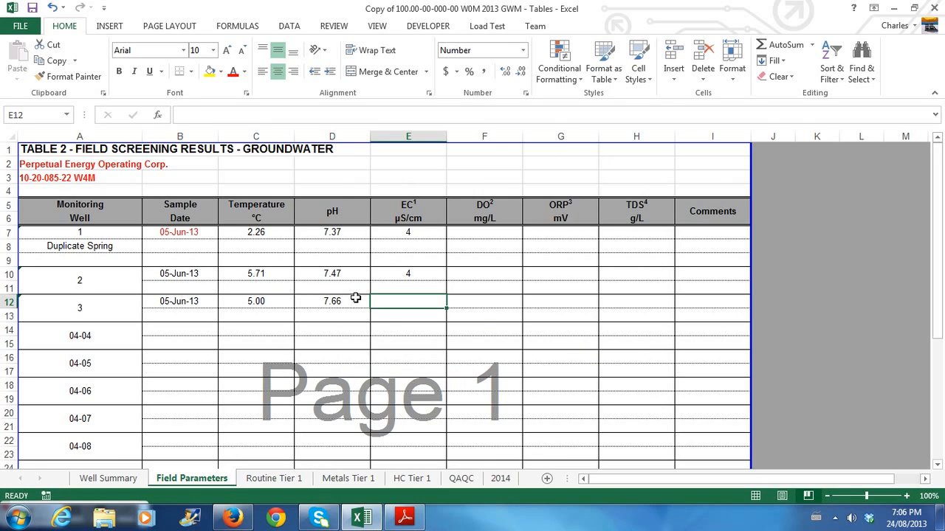
{"action": "type", "text": "336"}
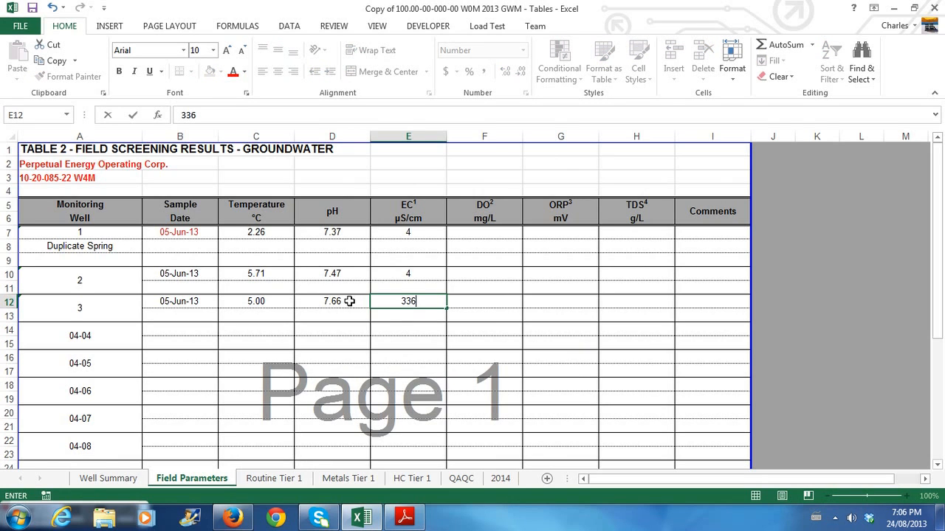
{"action": "left_click_drag", "start_coordinate": [443, 325], "coordinate": [453, 327]}
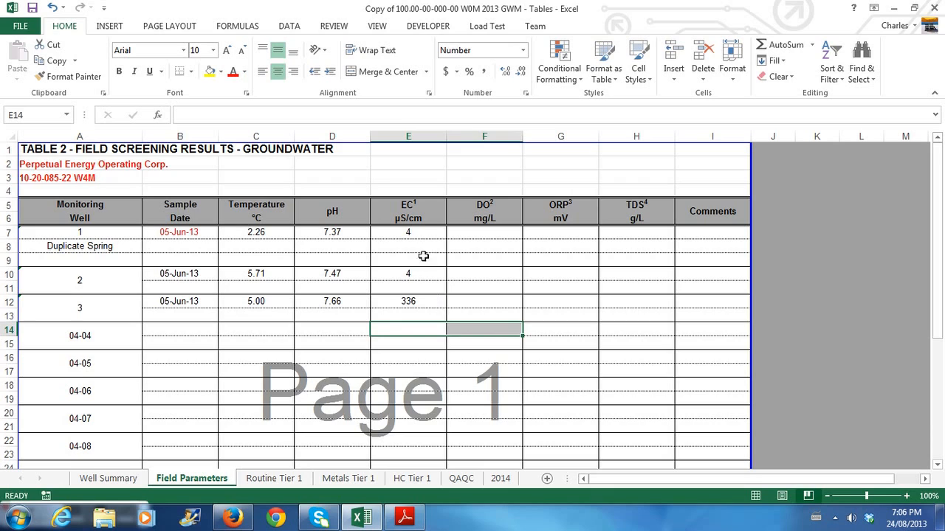
- Format the EC cells E7 to E12 to show one decimal place
{"action": "left_click_drag", "start_coordinate": [419, 231], "coordinate": [423, 301]}
{"action": "left_click", "coordinate": [509, 74]}
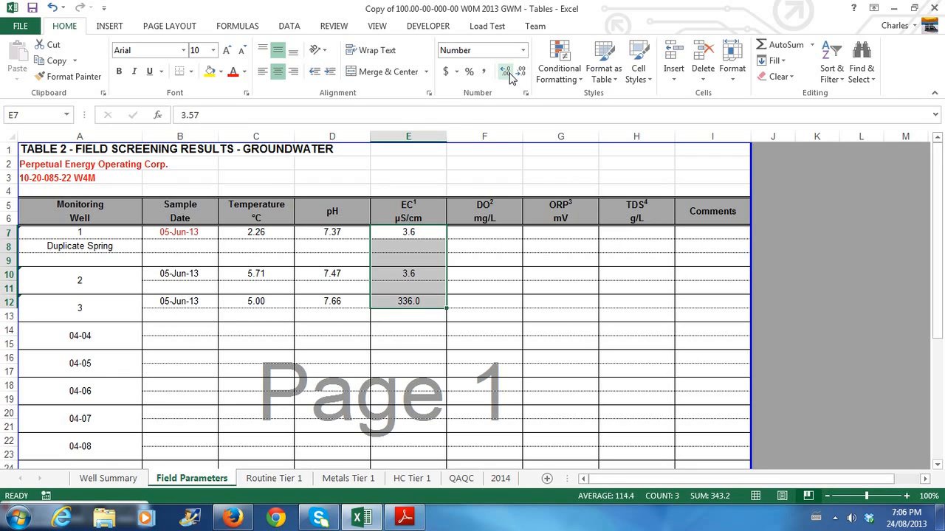
{"action": "left_click", "coordinate": [487, 317]}
- Change well 3's EC in cell E12 to 0.336 and select the EC cells E7 to E12
{"action": "left_click", "coordinate": [415, 303]}
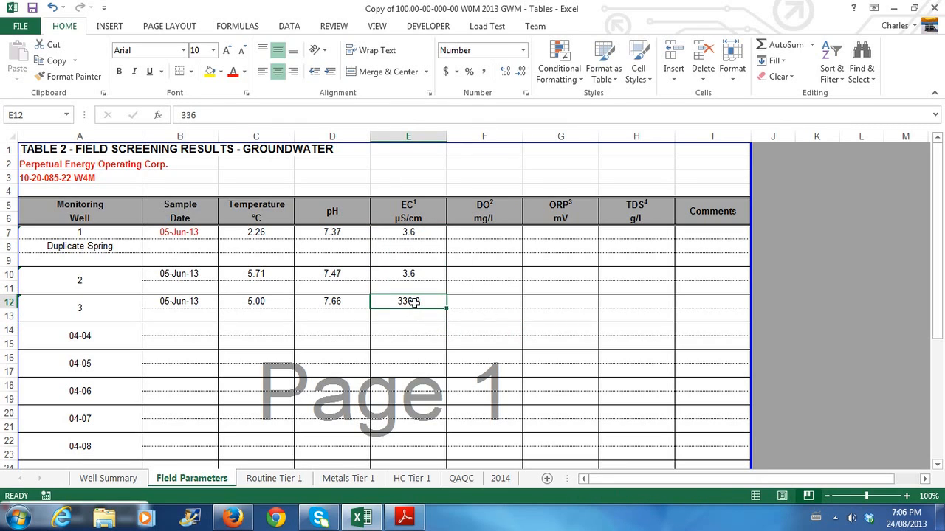
{"action": "type", "text": "0.336"}
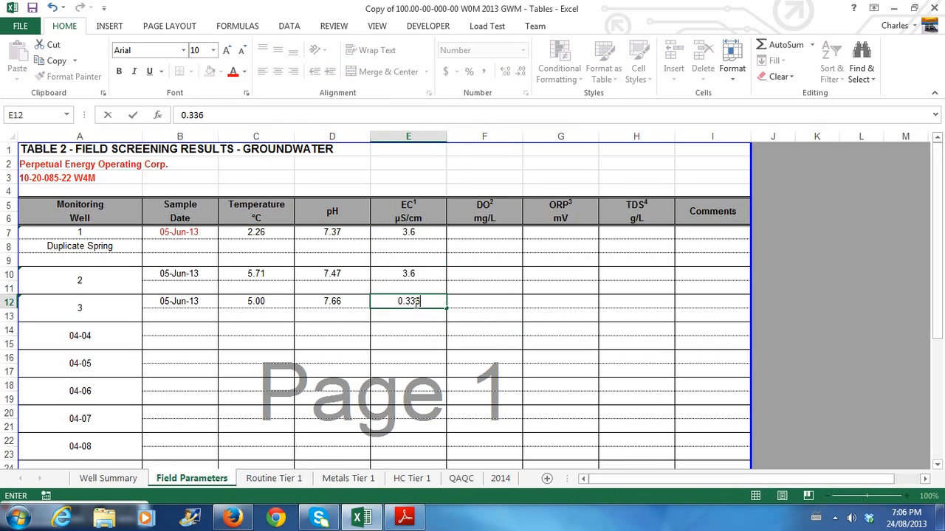
{"action": "left_click", "coordinate": [416, 328]}
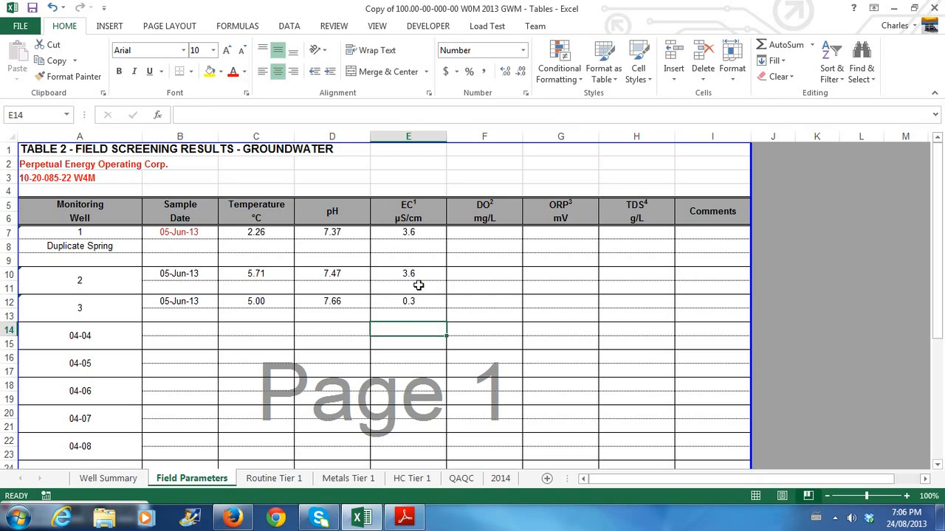
{"action": "left_click_drag", "start_coordinate": [417, 233], "coordinate": [424, 303]}
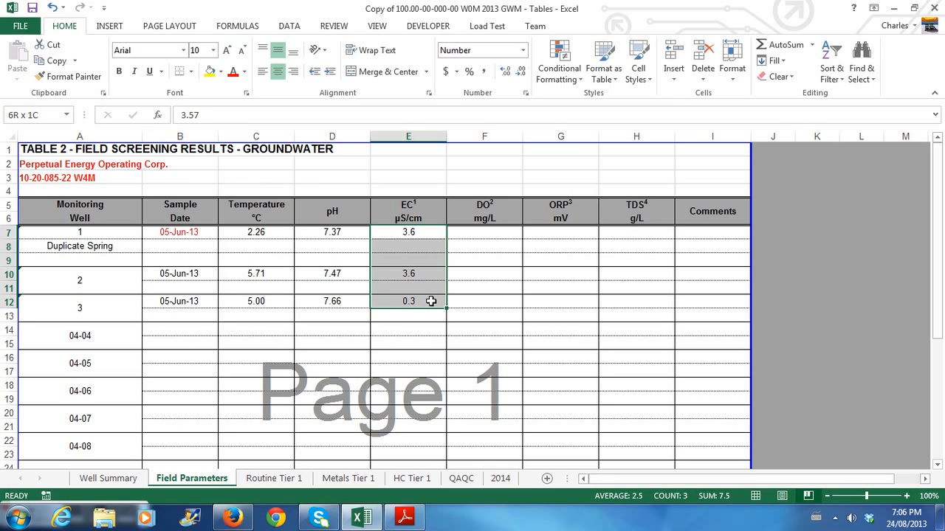
{"action": "left_click_drag", "start_coordinate": [431, 301], "coordinate": [431, 302]}
- Check the EC readings in the field notes PDF and enter 357 as the EC in cell E10
{"action": "left_click", "coordinate": [406, 235]}
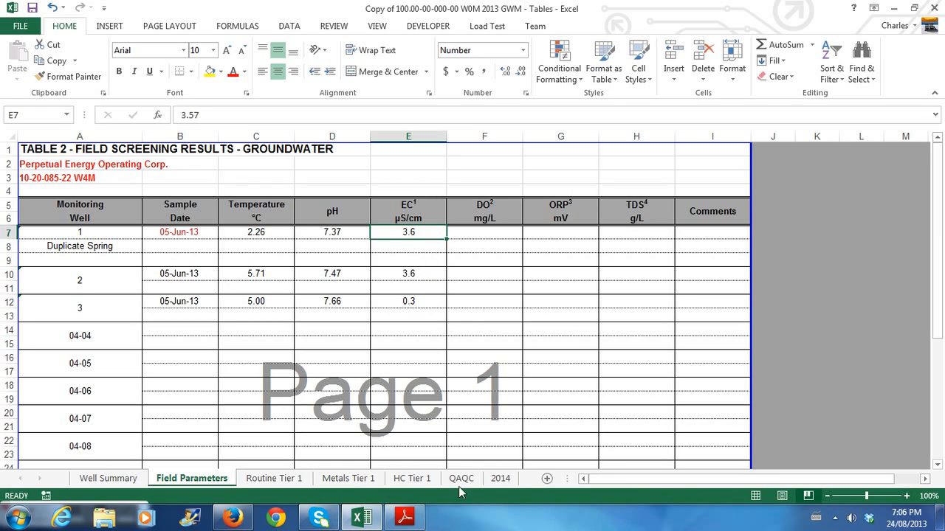
{"action": "left_click", "coordinate": [404, 518]}
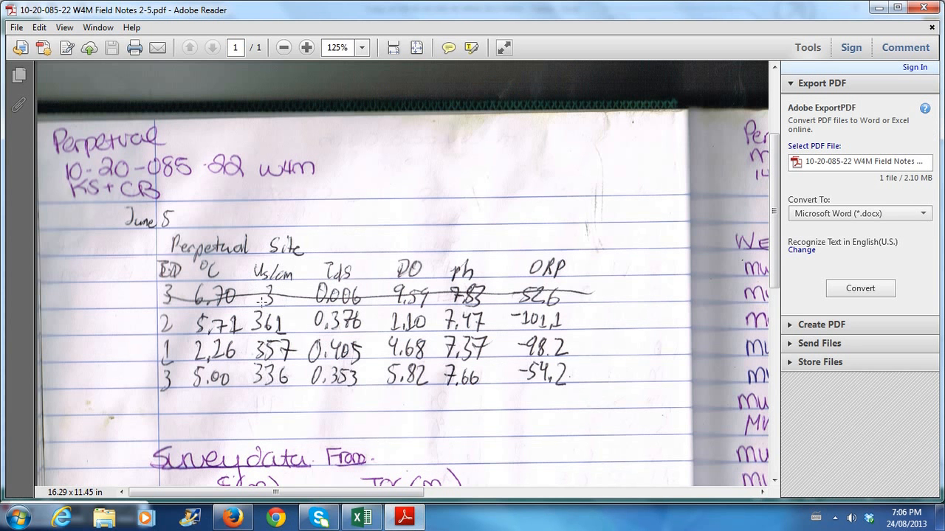
{"action": "left_click", "coordinate": [361, 517]}
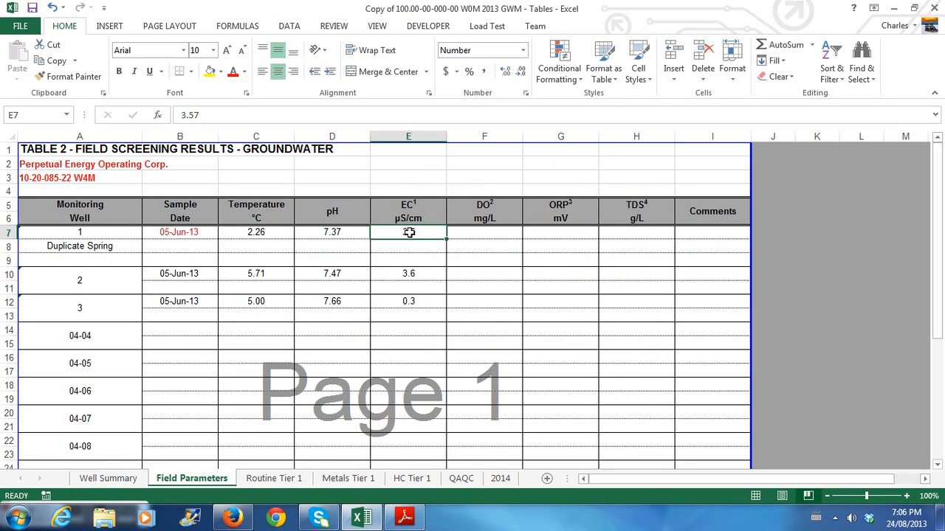
{"action": "left_click", "coordinate": [404, 517]}
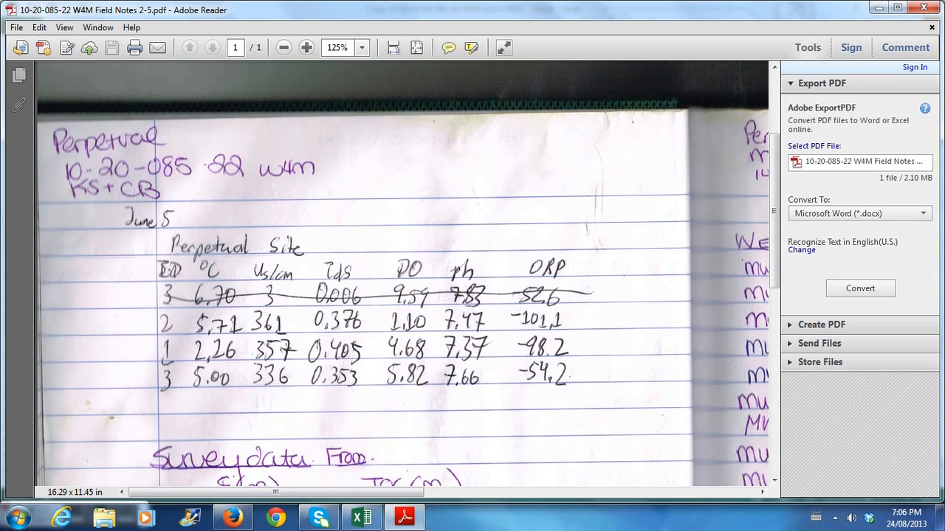
{"action": "left_click", "coordinate": [361, 517]}
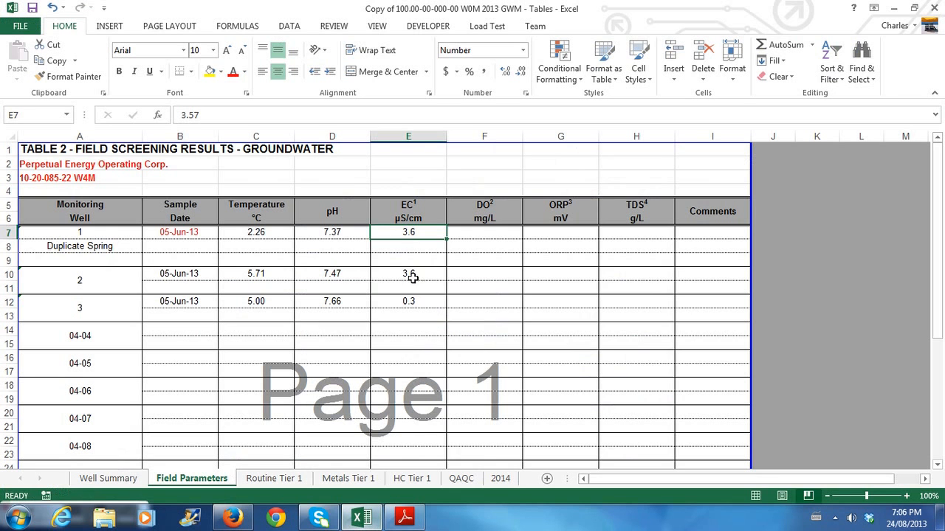
{"action": "left_click", "coordinate": [412, 274]}
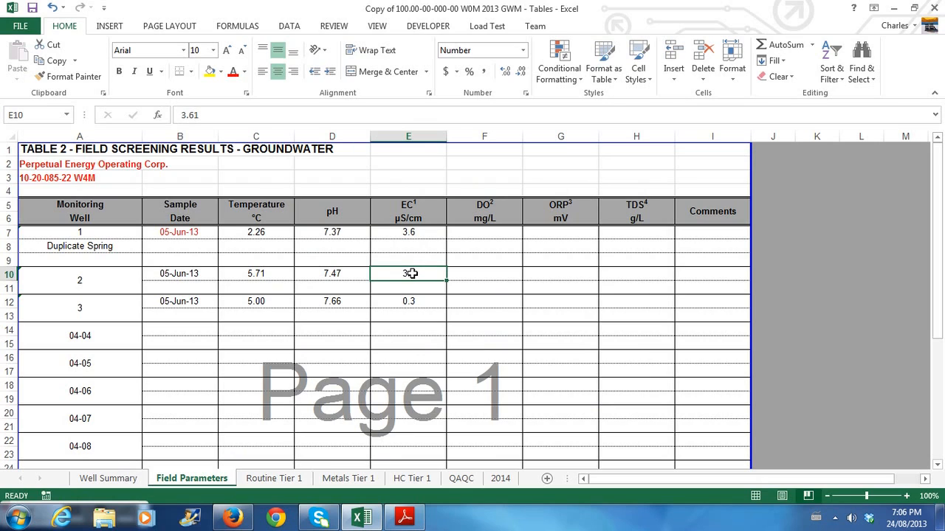
{"action": "type", "text": "357"}
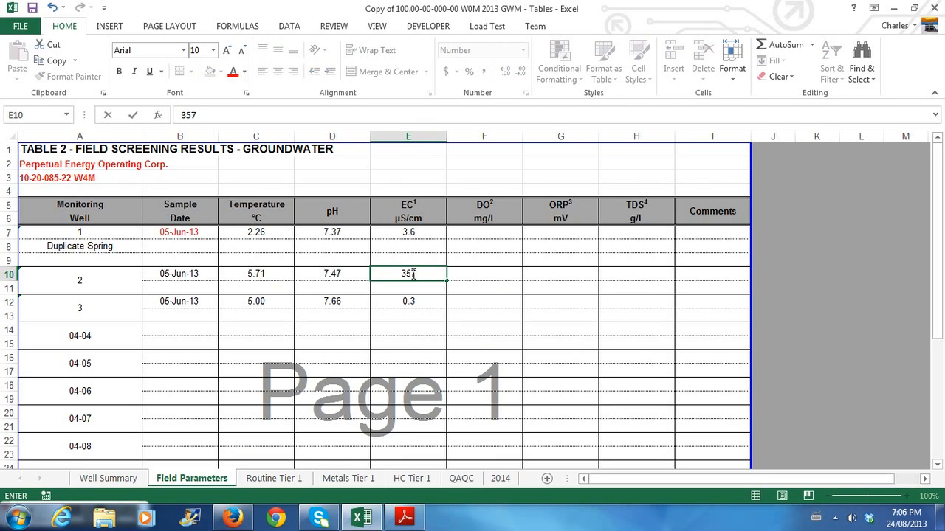
{"action": "left_click", "coordinate": [419, 237]}
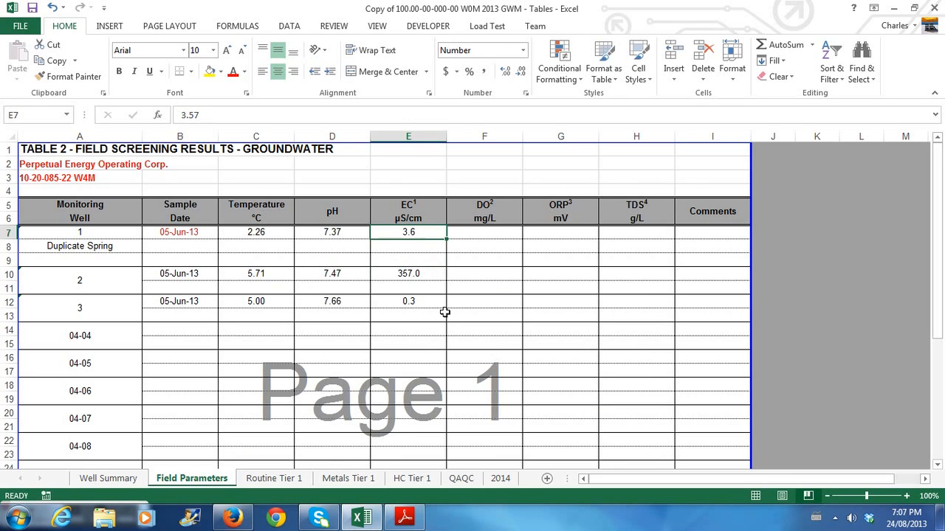
- Look up the EC readings in the field notes PDF again and enter 361 in cell E7
{"action": "left_click", "coordinate": [404, 518]}
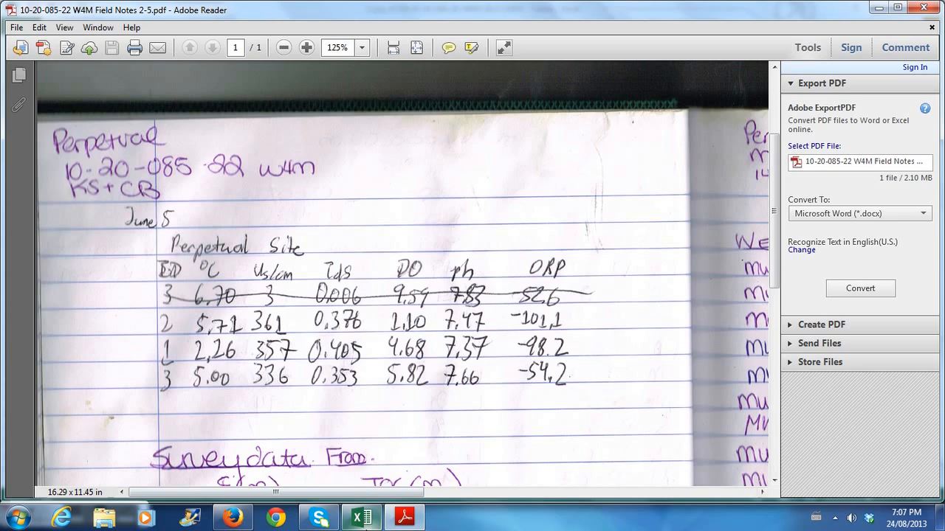
{"action": "left_click", "coordinate": [362, 518]}
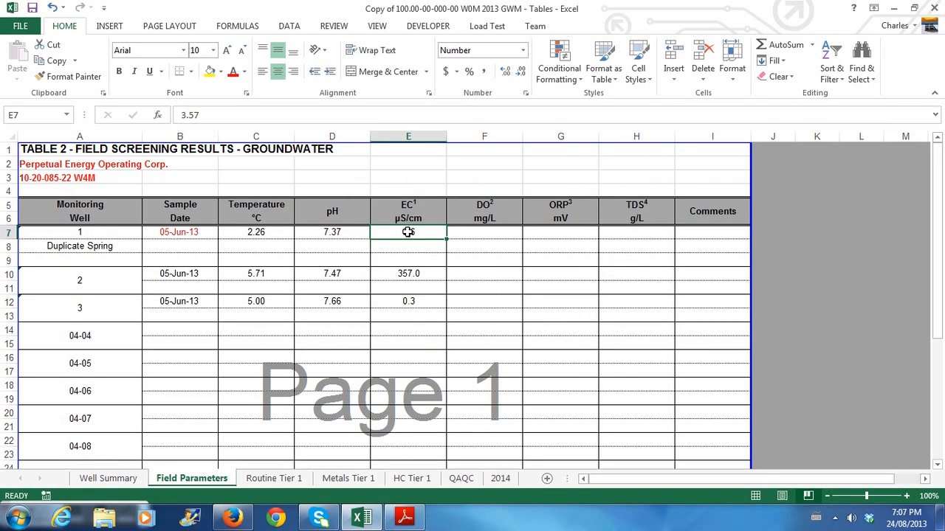
{"action": "type", "text": "361"}
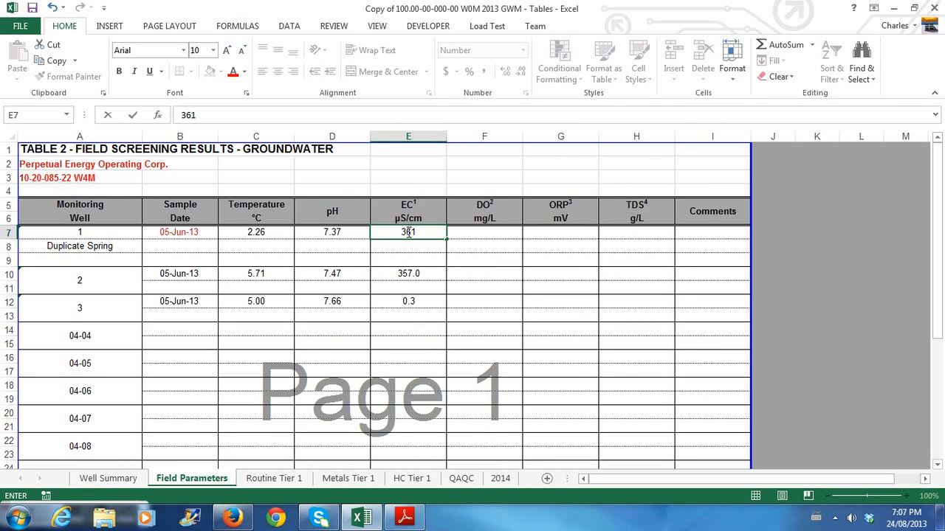
{"action": "left_click", "coordinate": [407, 302]}
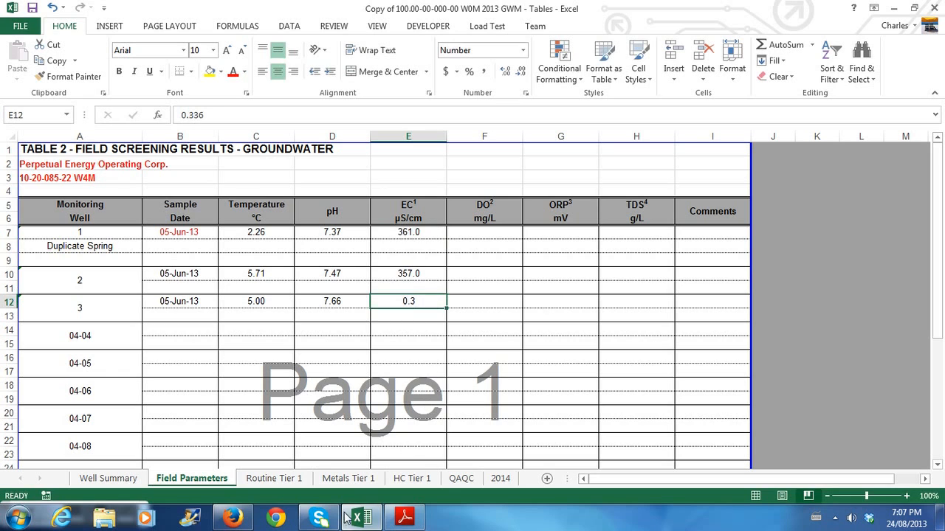
- Check well 3's EC in the field notes PDF and set cell E12 to 336
{"action": "left_click", "coordinate": [405, 518]}
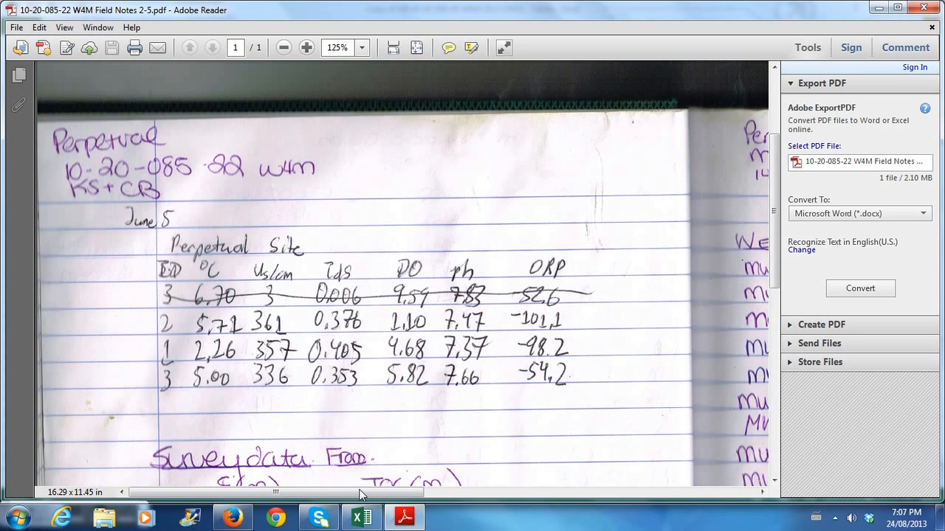
{"action": "left_click", "coordinate": [361, 518]}
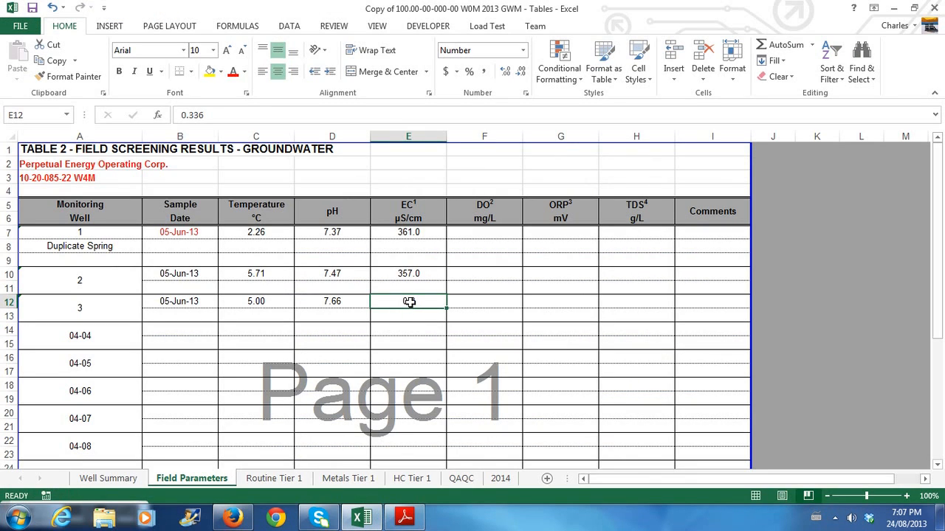
{"action": "type", "text": "336"}
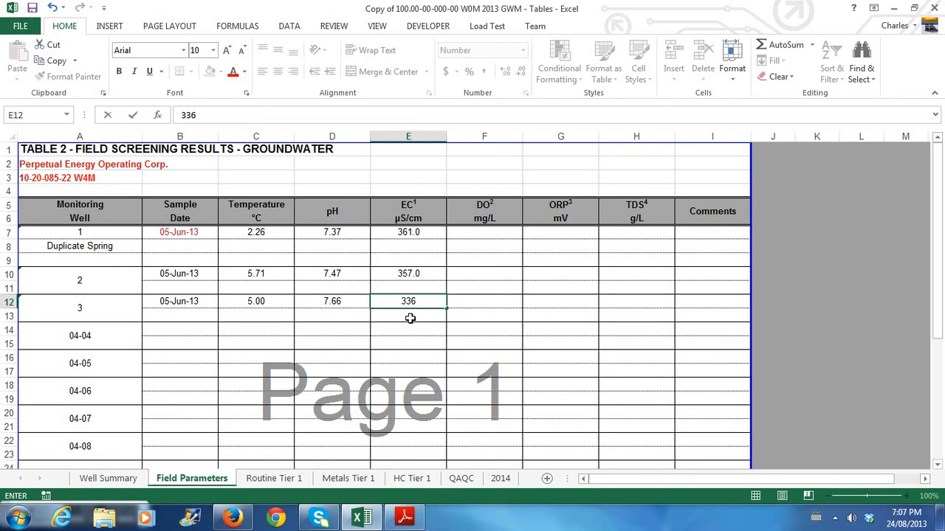
{"action": "left_click", "coordinate": [438, 335]}
- Format the EC cells E7 to E12 to show whole numbers without decimal places
{"action": "left_click_drag", "start_coordinate": [421, 233], "coordinate": [432, 301]}
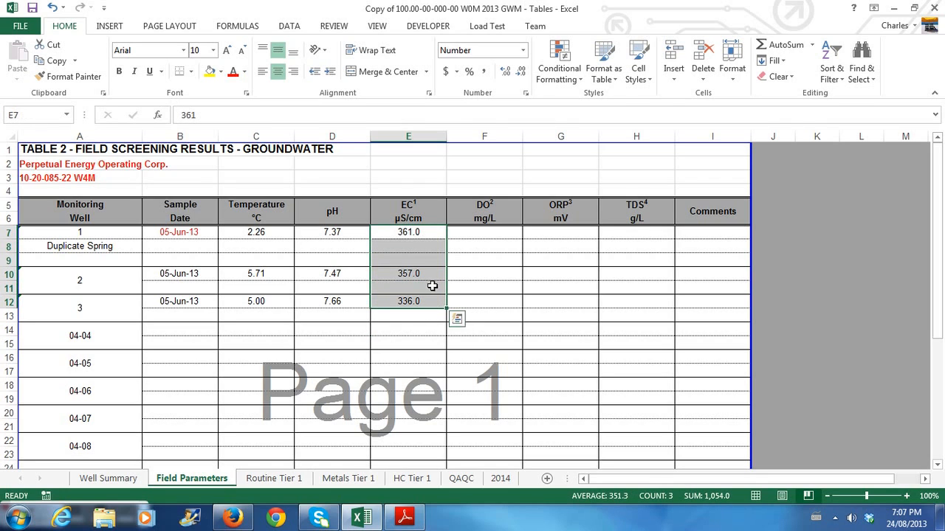
{"action": "left_click", "coordinate": [521, 74]}
{"action": "left_click", "coordinate": [507, 253]}
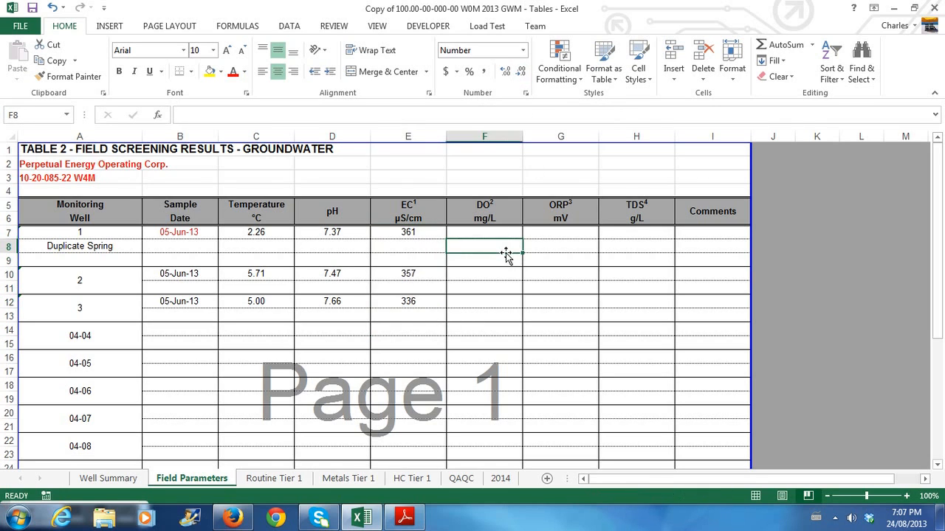
- Look up well 1's dissolved oxygen in the field notes PDF and enter 4.68 in cell F7
{"action": "left_click", "coordinate": [496, 231]}
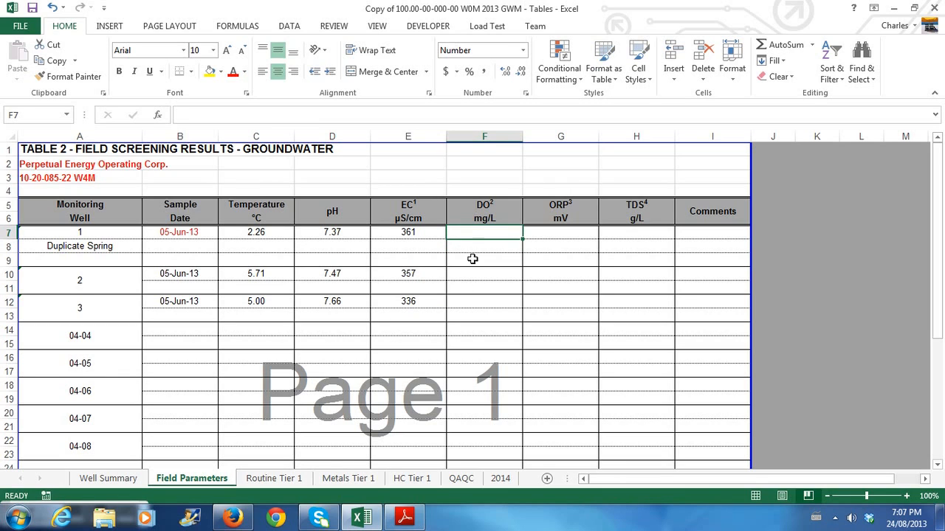
{"action": "mouse_move", "coordinate": [403, 525]}
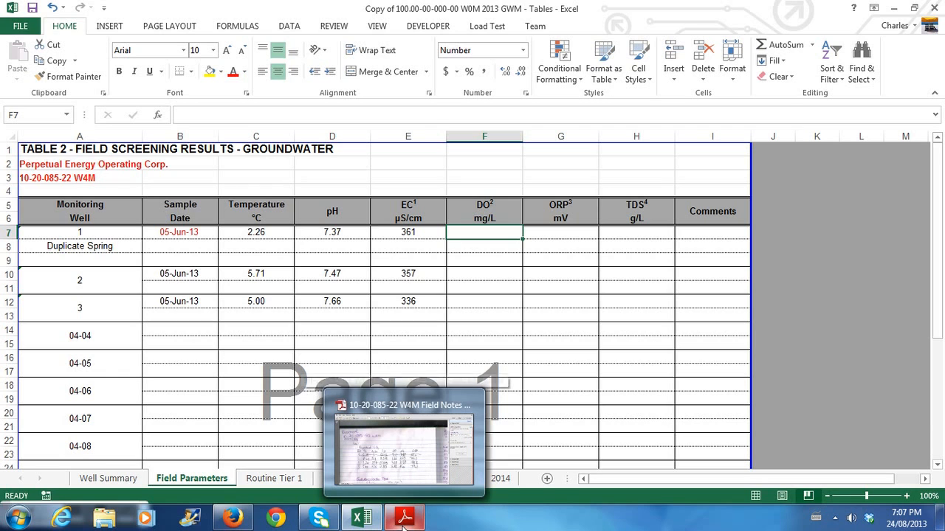
{"action": "left_click", "coordinate": [403, 519]}
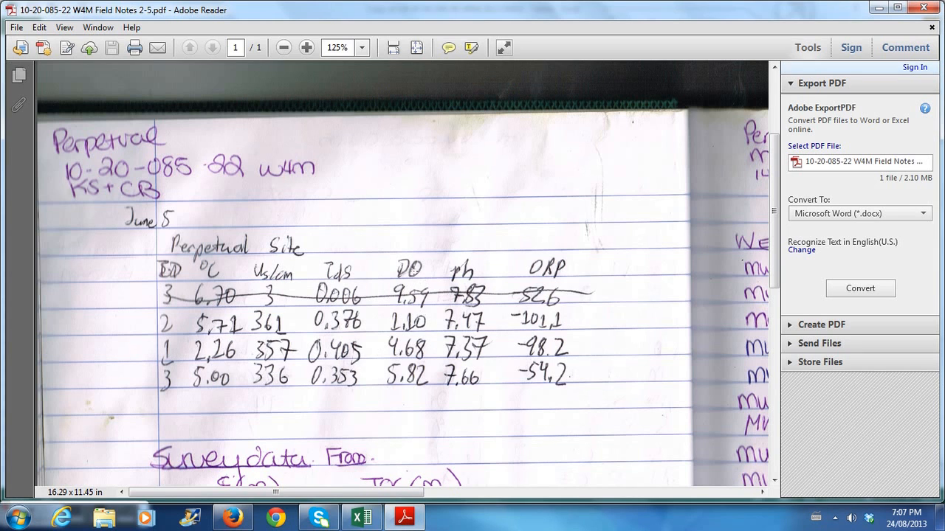
{"action": "left_click", "coordinate": [362, 519]}
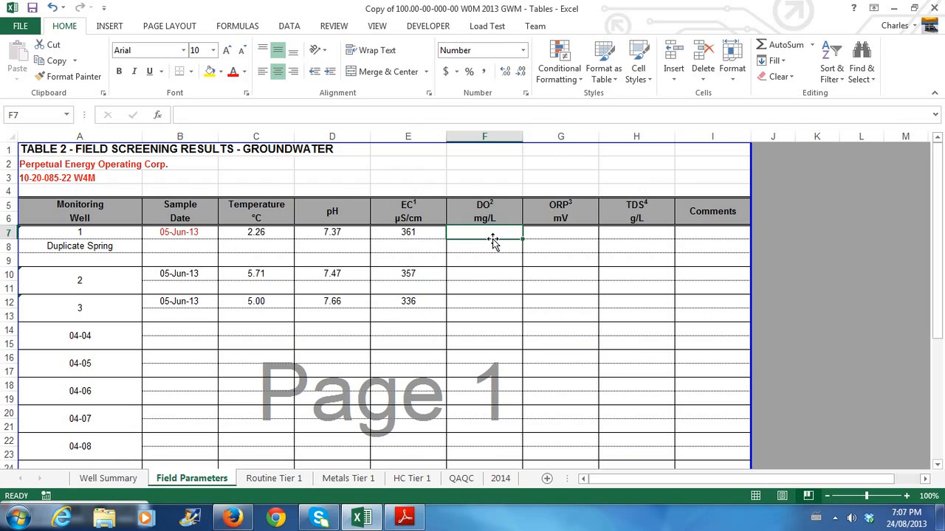
{"action": "type", "text": "4.68"}
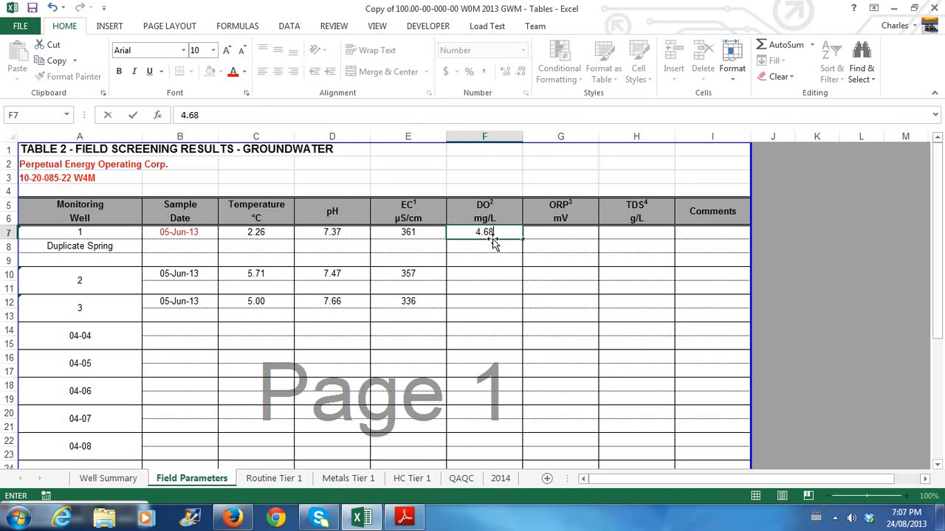
{"action": "left_click", "coordinate": [479, 276]}
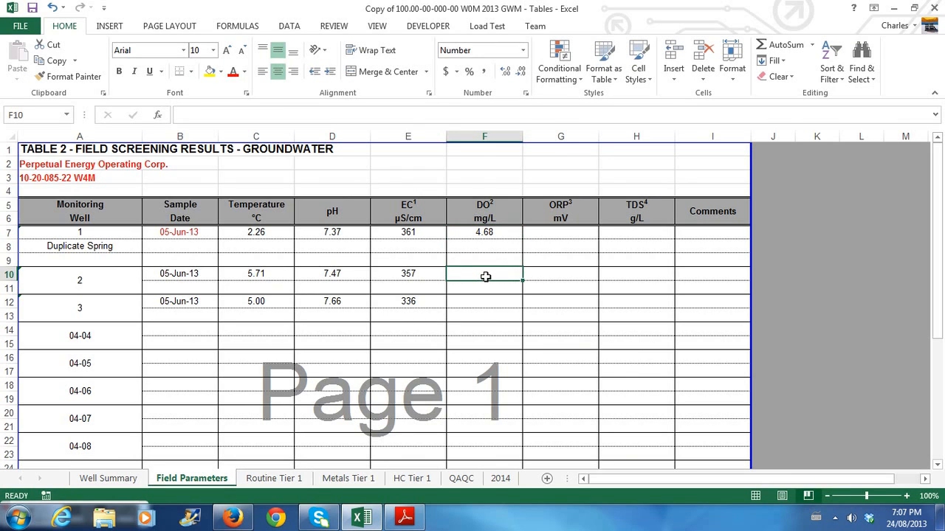
- Look up well 2's dissolved oxygen in the field notes PDF and enter 1.10 in cell F10
{"action": "left_click", "coordinate": [399, 518]}
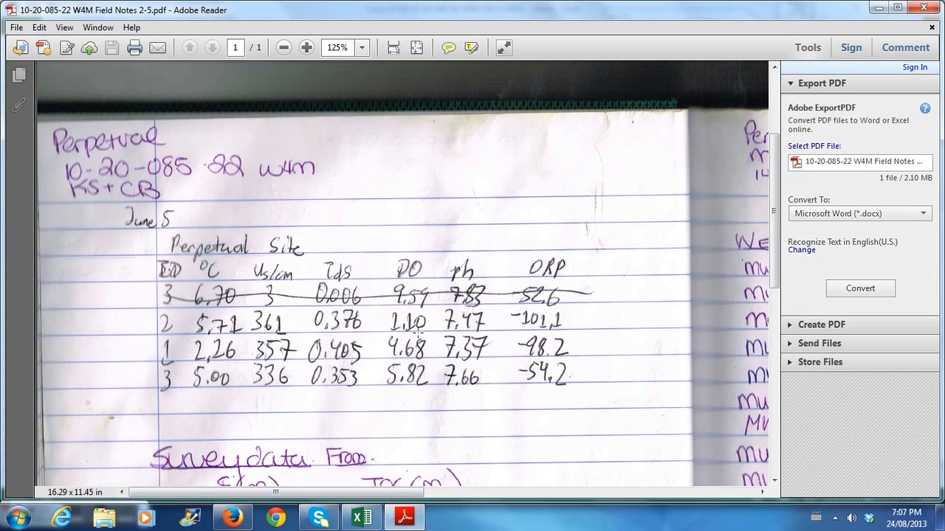
{"action": "left_click", "coordinate": [361, 519]}
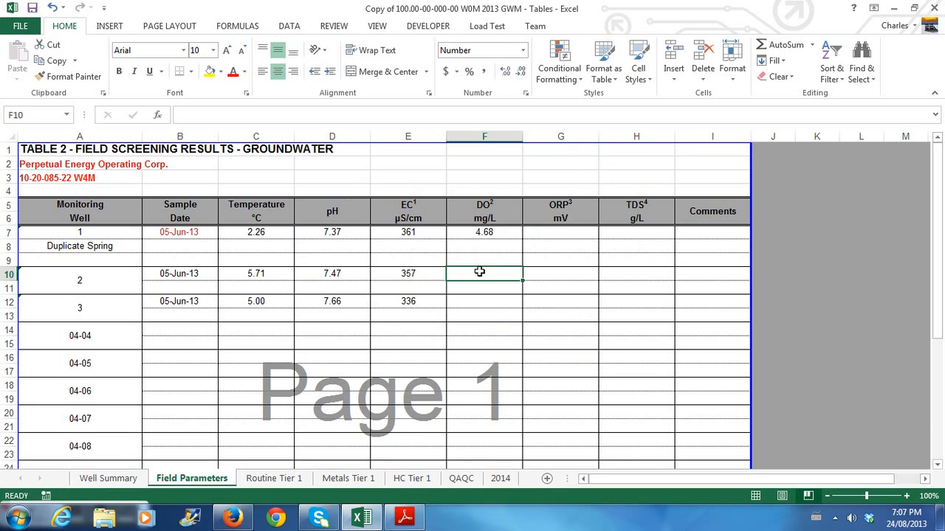
{"action": "type", "text": "1.10"}
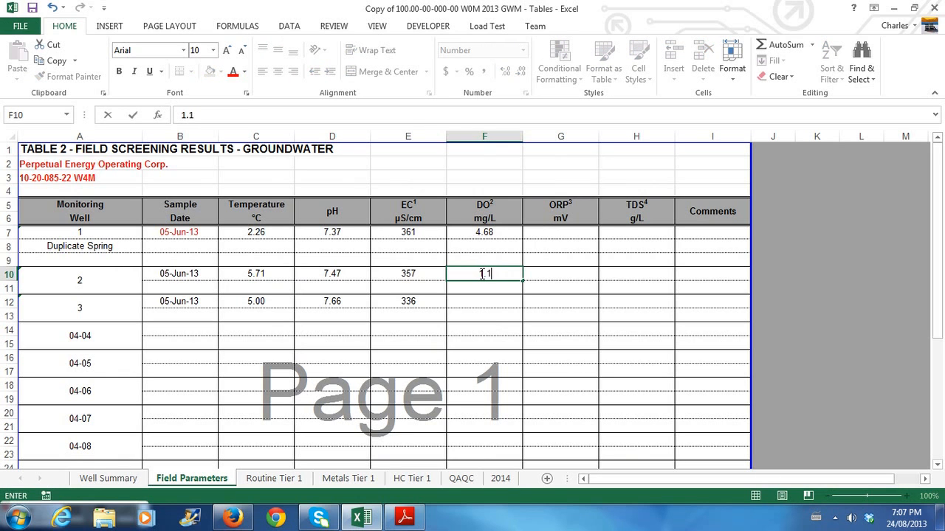
{"action": "left_click", "coordinate": [494, 302]}
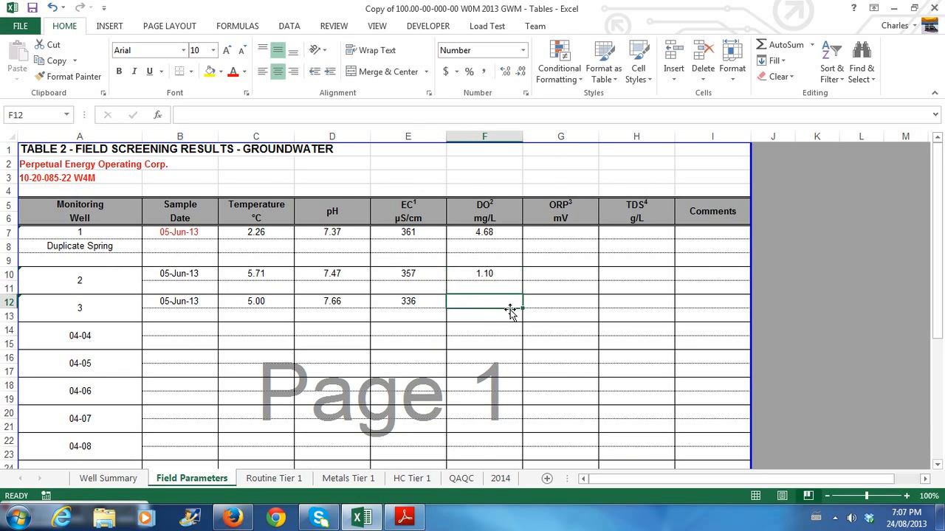
- Look up well 3's dissolved oxygen in the field notes PDF and enter 5.82 in cell F12
{"action": "left_click", "coordinate": [400, 523]}
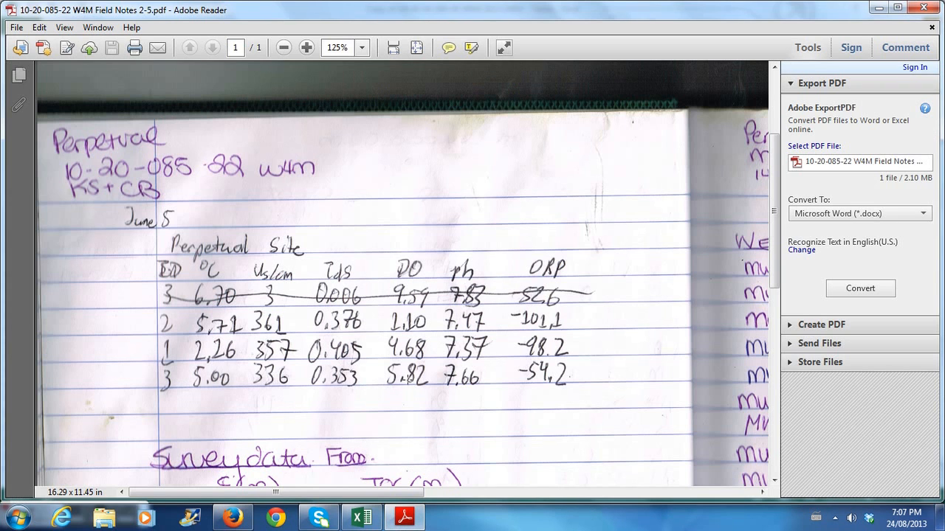
{"action": "left_click", "coordinate": [360, 519]}
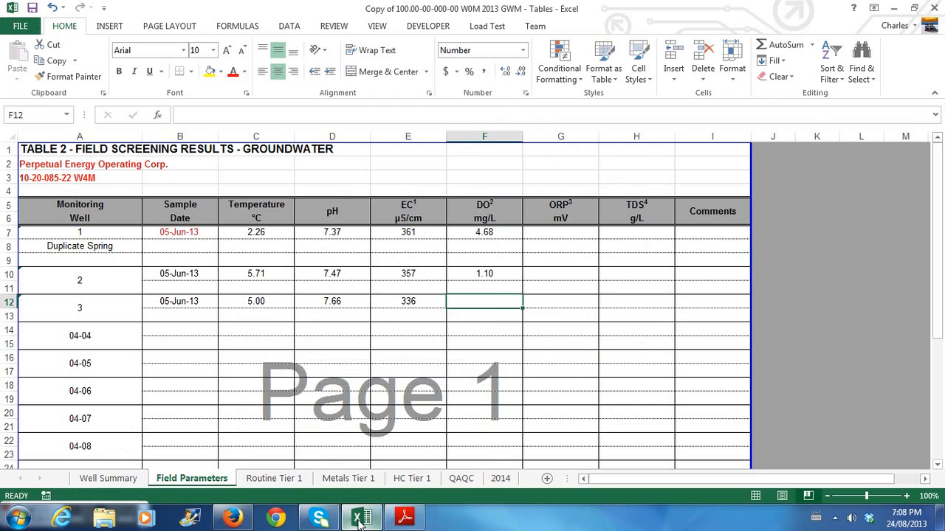
{"action": "type", "text": "5.82"}
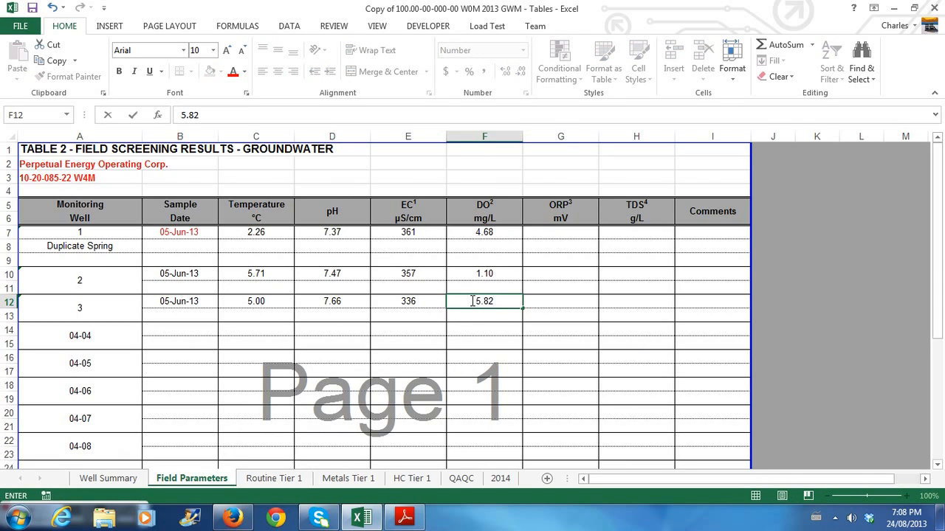
{"action": "left_click", "coordinate": [557, 234]}
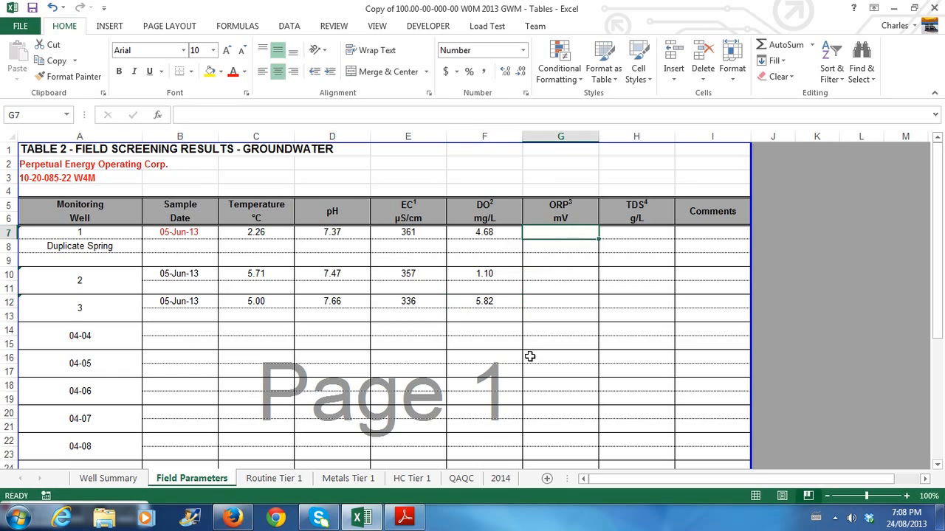
- Look up well 1's ORP in the field notes PDF and enter -98.2 in cell G7
{"action": "left_click", "coordinate": [406, 519]}
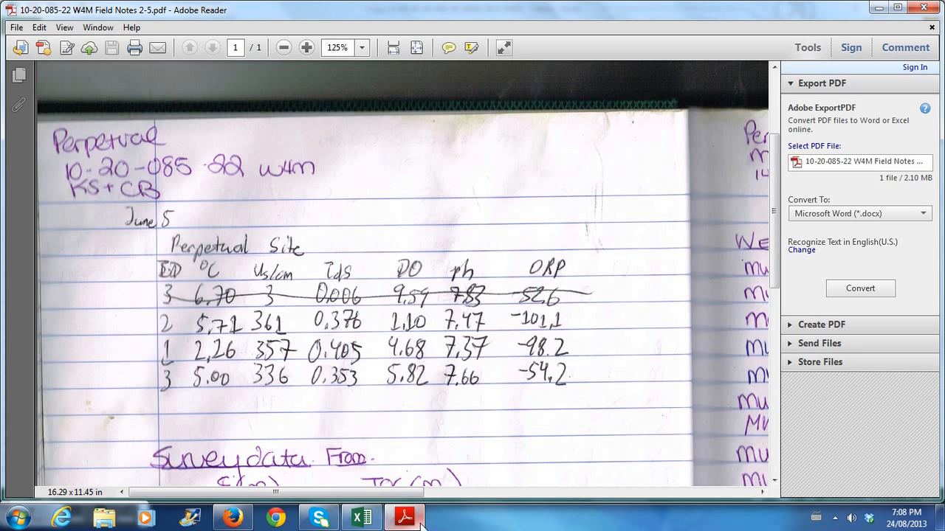
{"action": "left_click", "coordinate": [362, 519]}
{"action": "left_click", "coordinate": [361, 519]}
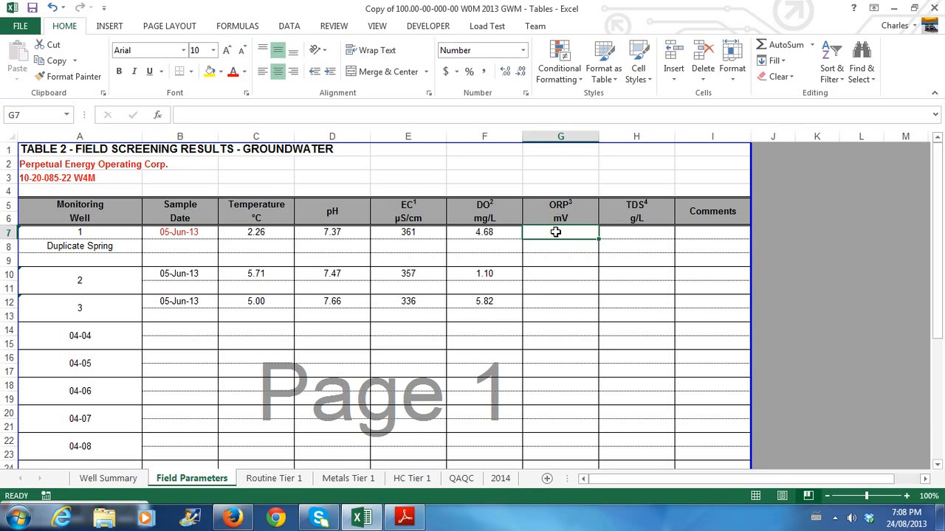
{"action": "type", "text": "-98.2"}
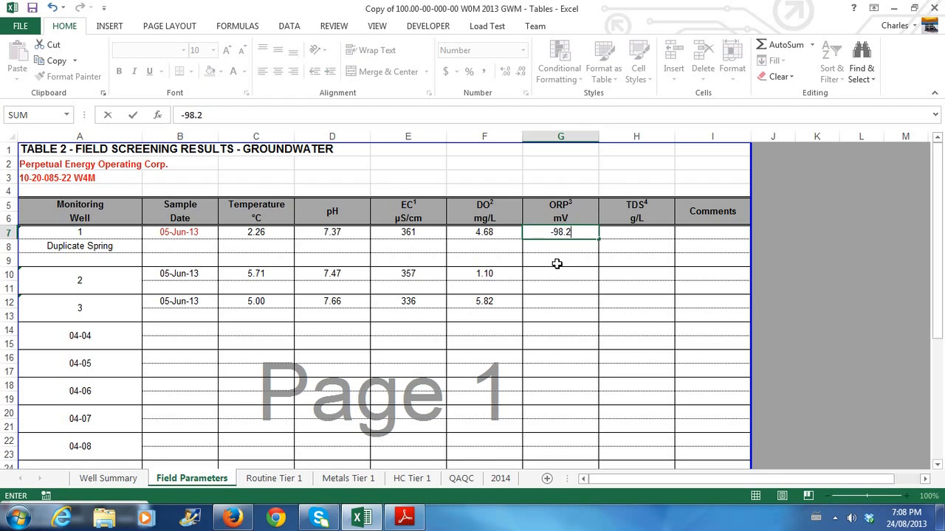
{"action": "left_click", "coordinate": [555, 273]}
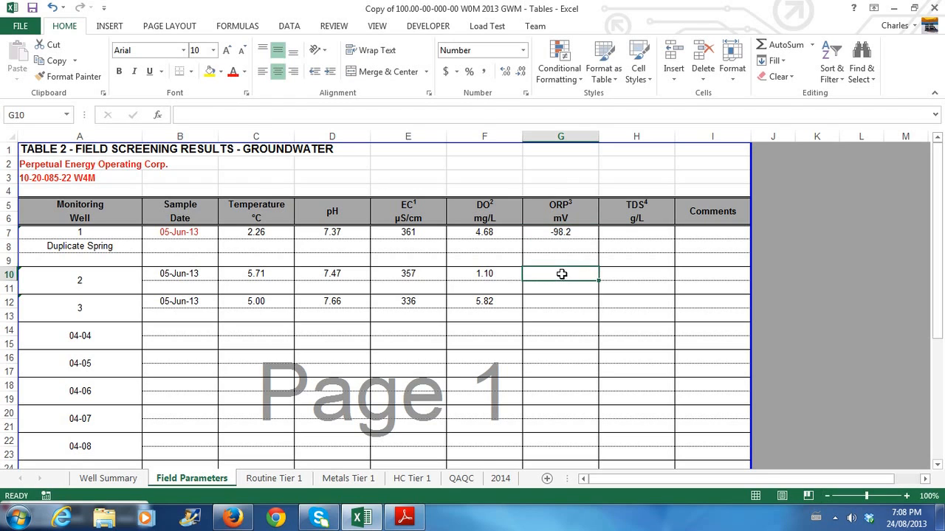
- Look up well 2's ORP in the field notes PDF and enter -101.1 in cell G10
{"action": "left_click", "coordinate": [406, 516]}
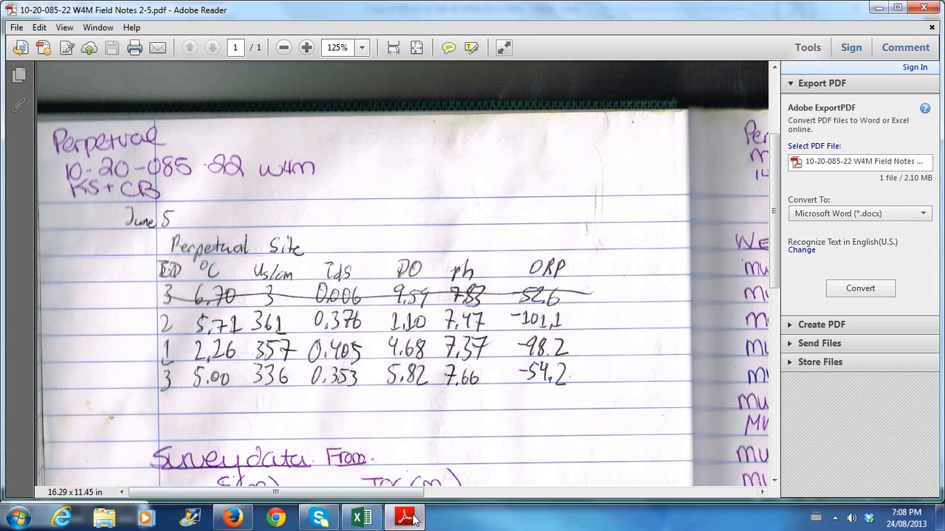
{"action": "left_click", "coordinate": [362, 517]}
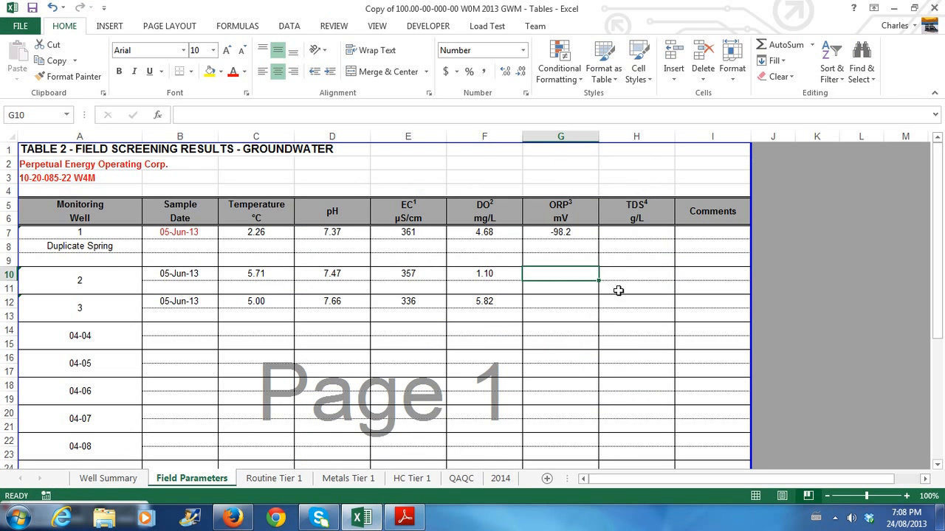
{"action": "type", "text": "-101.1"}
{"action": "left_click", "coordinate": [578, 302]}
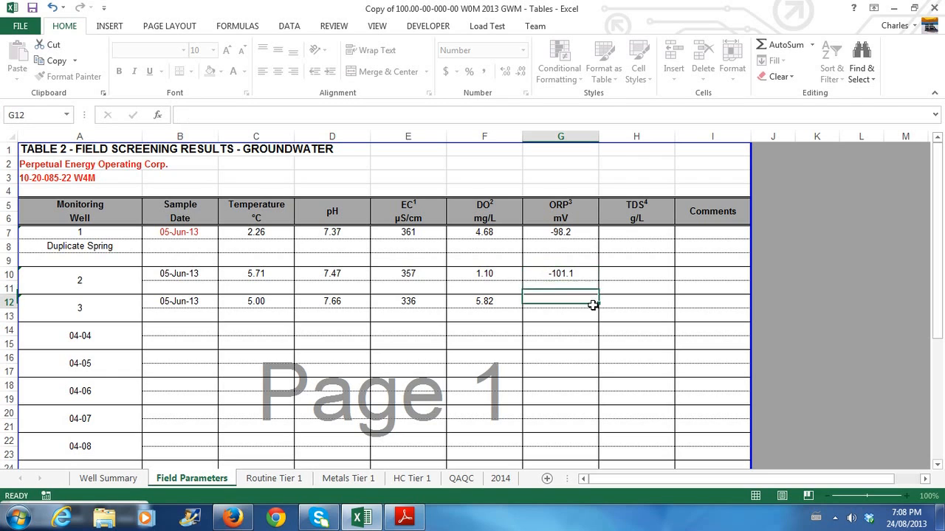
- Look up well 3's ORP in the field notes PDF and enter -54.2 in cell G12
{"action": "left_click", "coordinate": [410, 522]}
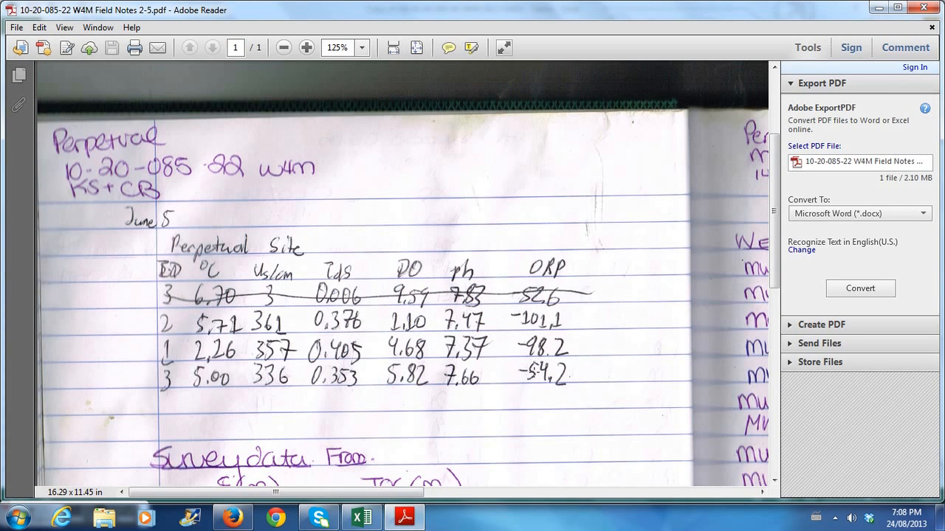
{"action": "left_click", "coordinate": [362, 518]}
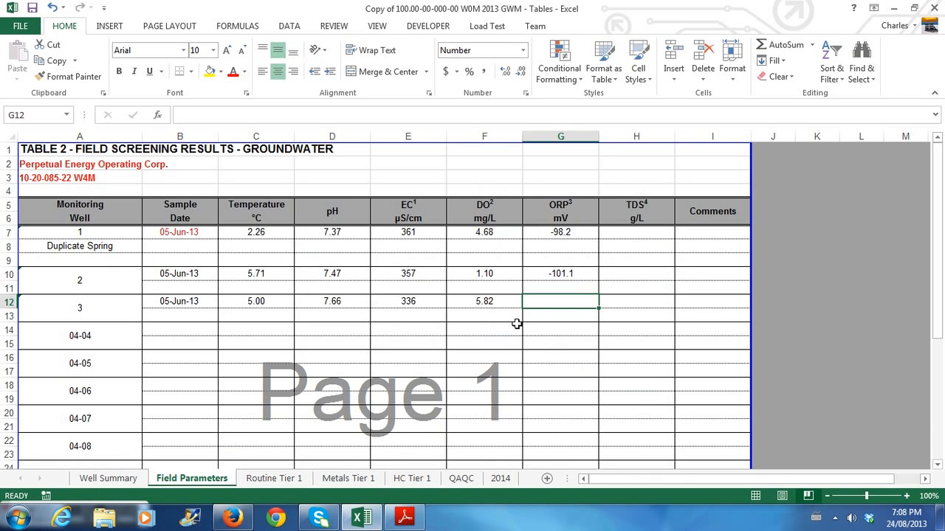
{"action": "type", "text": "-54.2"}
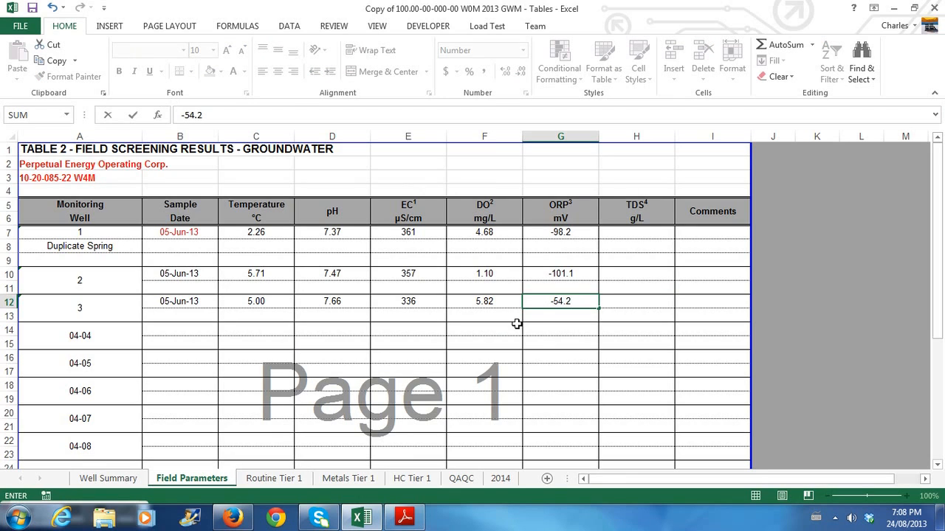
{"action": "left_click", "coordinate": [638, 233]}
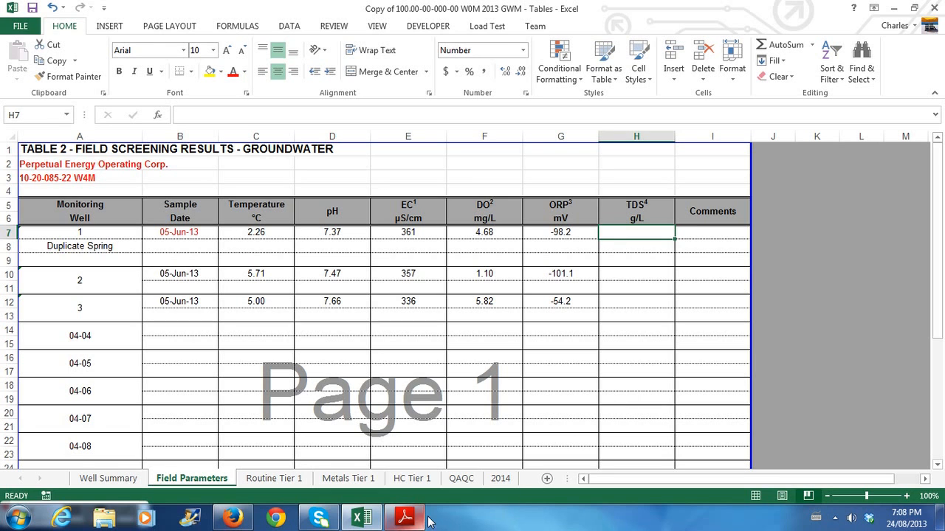
- Look up well 1's TDS in the field notes PDF and enter 0.405 in cell H7
{"action": "left_click", "coordinate": [404, 522]}
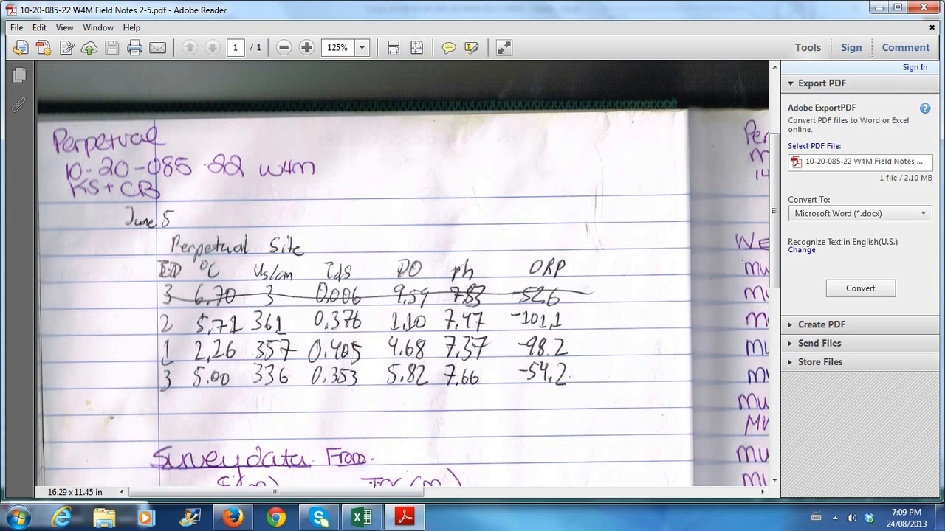
{"action": "left_click", "coordinate": [361, 519]}
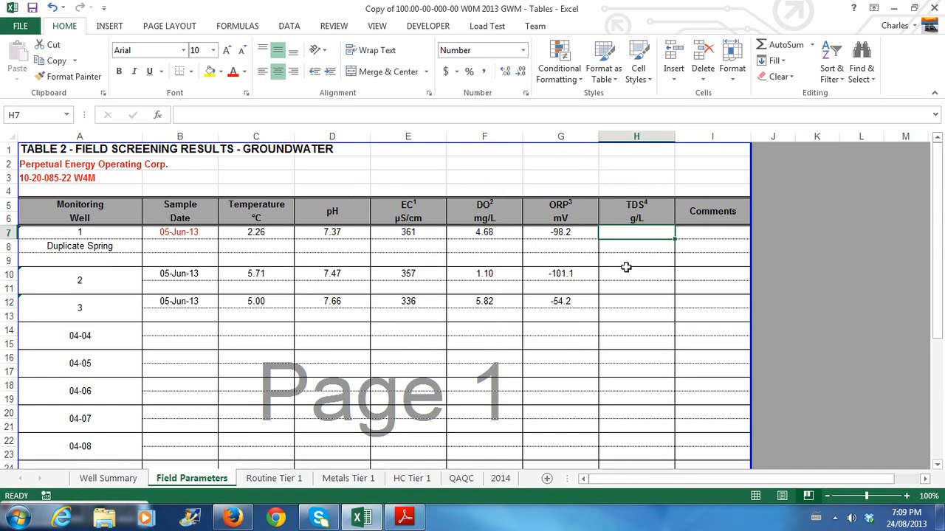
{"action": "type", "text": "0.405"}
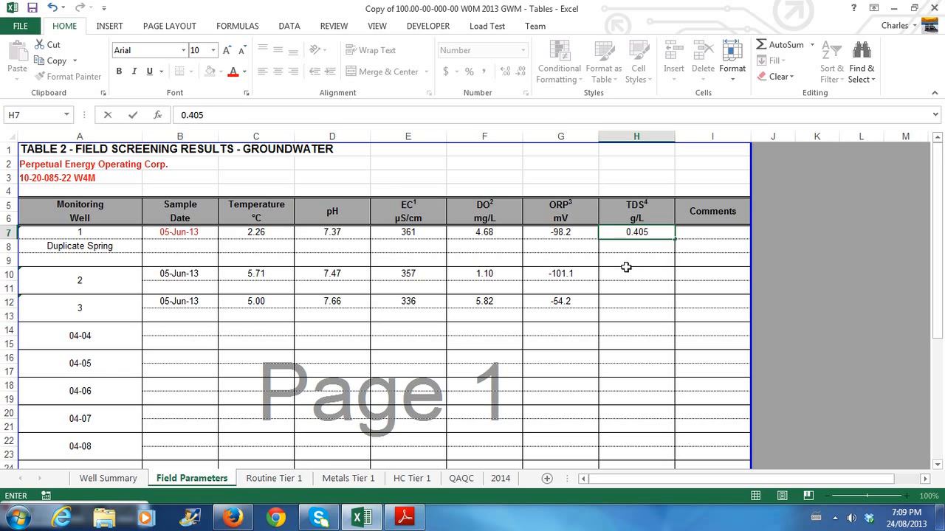
{"action": "left_click", "coordinate": [626, 267]}
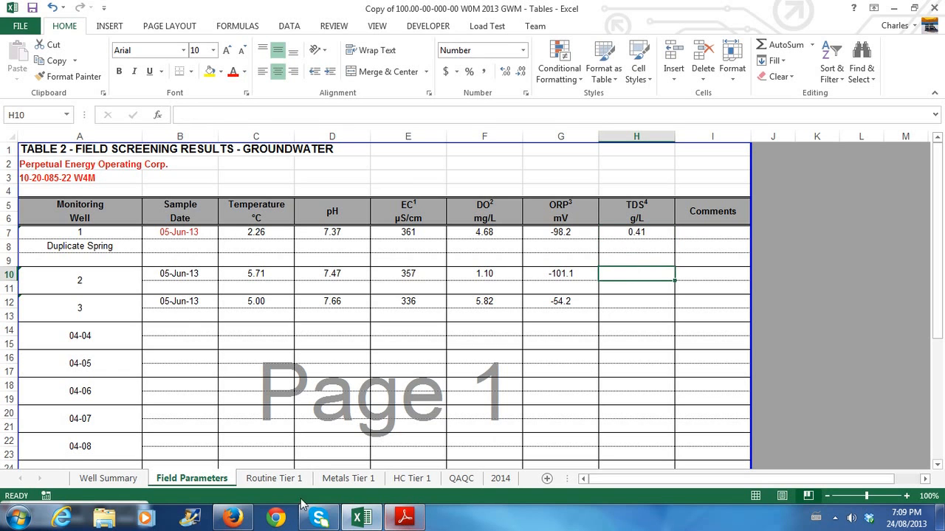
- Enter 0.376 in cell H10 as well 2's TDS after checking it in the field notes PDF
{"action": "left_click", "coordinate": [405, 518]}
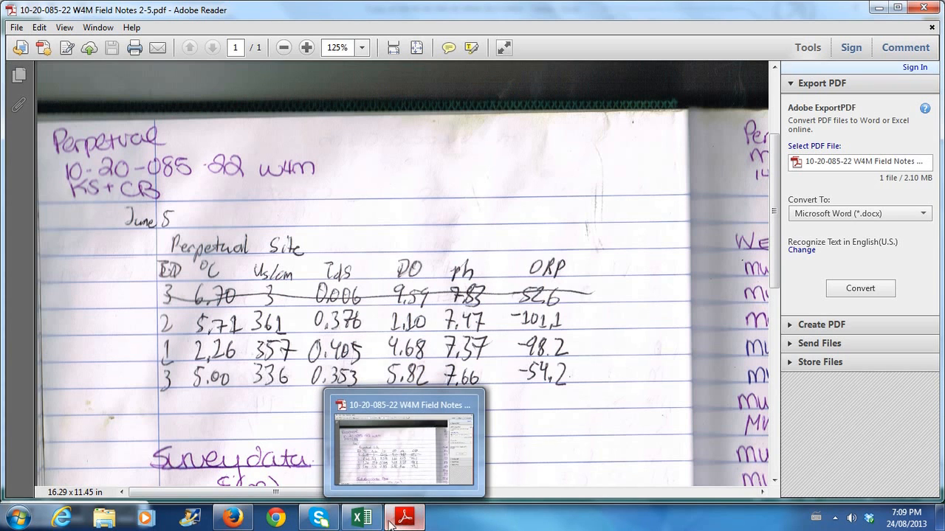
{"action": "left_click", "coordinate": [364, 520]}
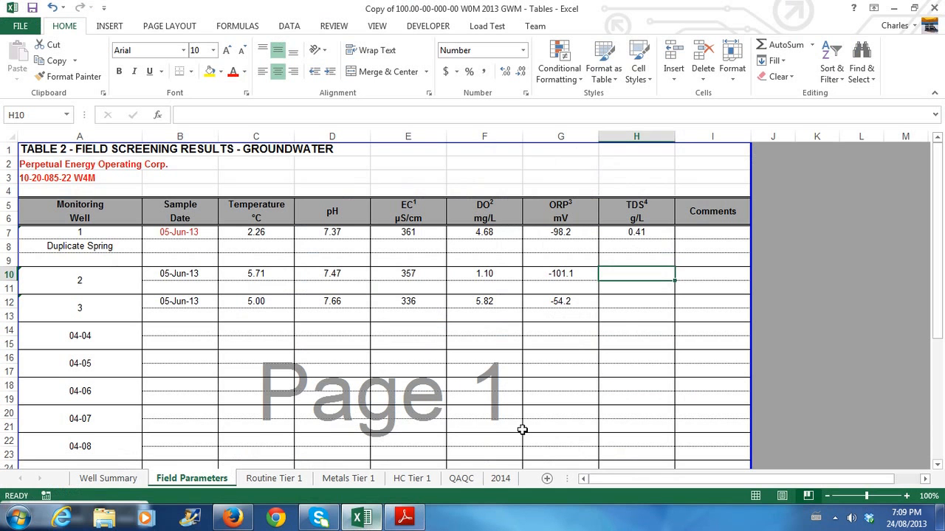
{"action": "type", "text": "0."}
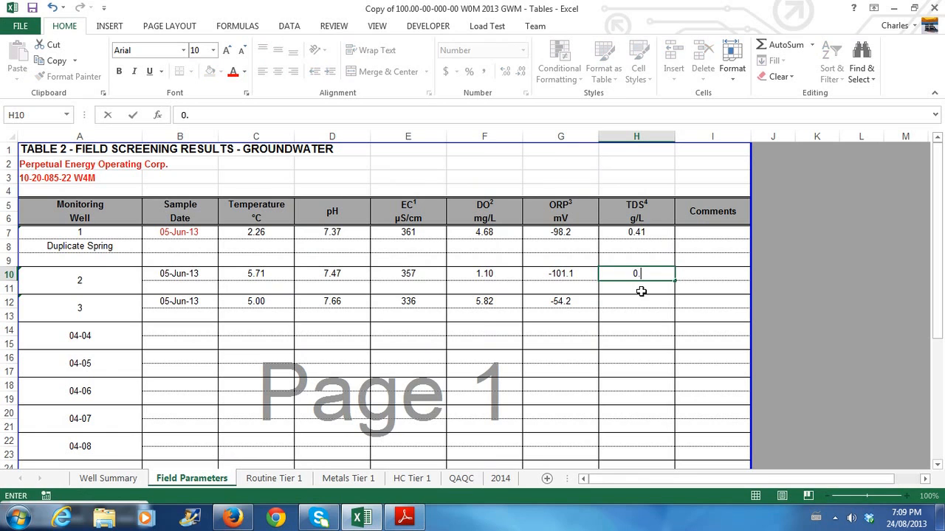
{"action": "type", "text": "376"}
{"action": "left_click", "coordinate": [633, 300]}
- Look up well 3's TDS in the field notes PDF and enter 0.353 in cell H12
{"action": "left_click", "coordinate": [406, 519]}
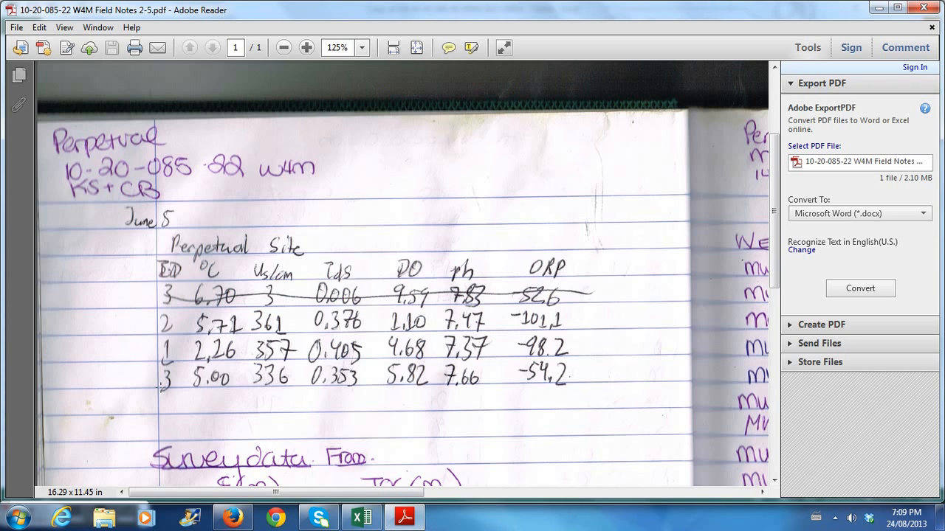
{"action": "left_click", "coordinate": [361, 519]}
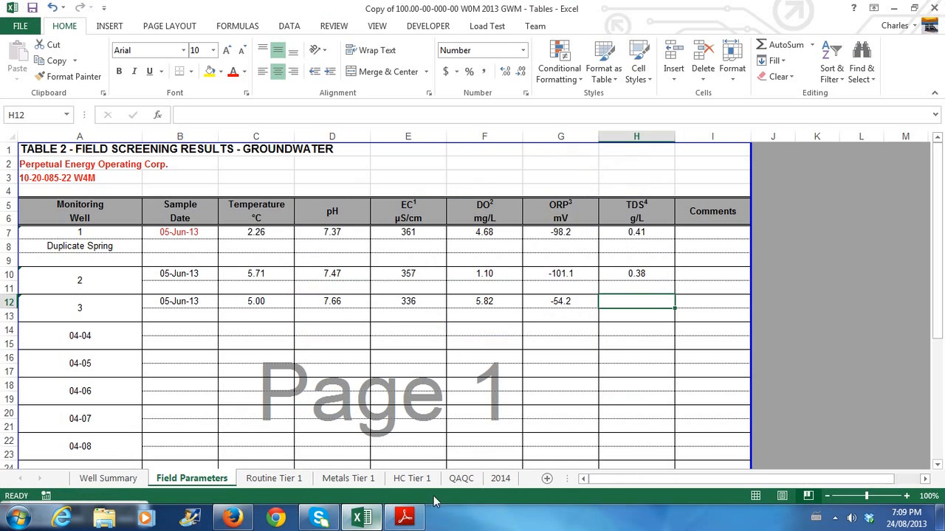
{"action": "type", "text": "0.353"}
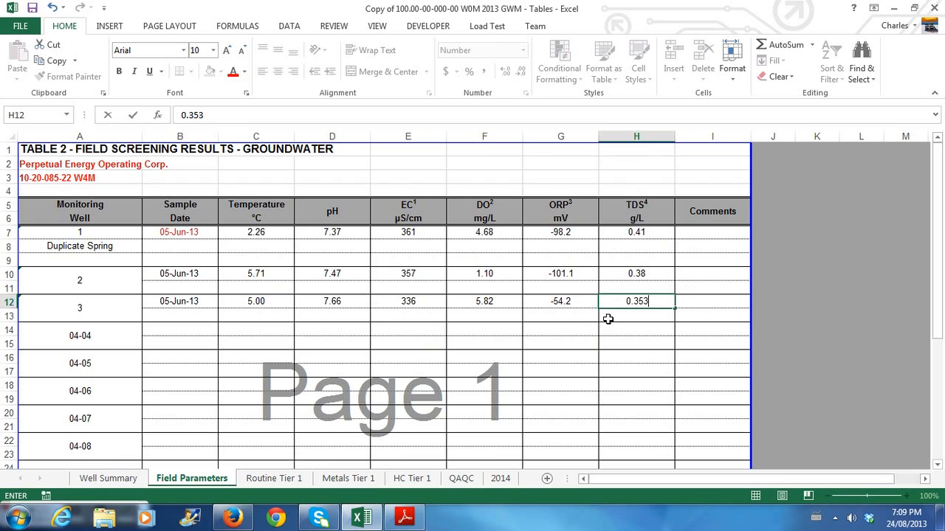
{"action": "key", "text": "Return"}
- Format the TDS cells H7 to H12 to show three decimal places
{"action": "left_click_drag", "start_coordinate": [637, 232], "coordinate": [639, 302]}
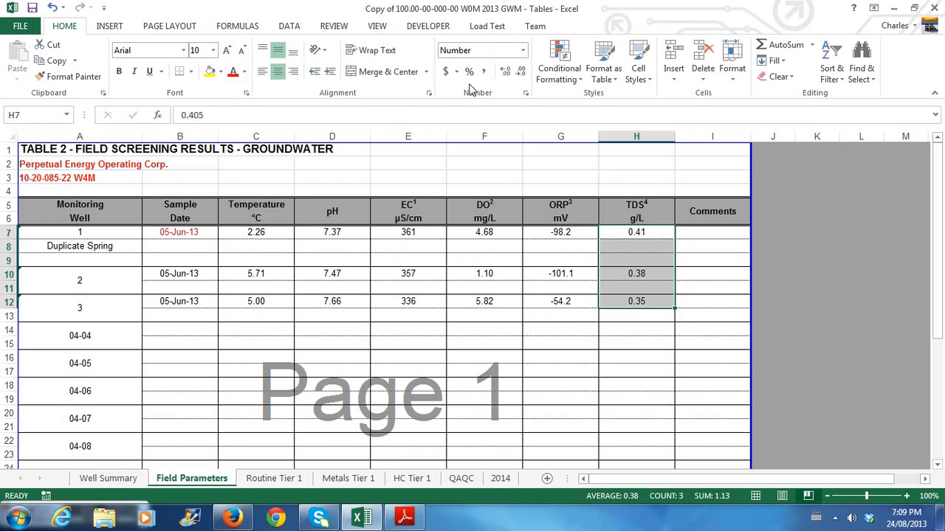
{"action": "left_click", "coordinate": [505, 72]}
{"action": "left_click", "coordinate": [561, 327]}
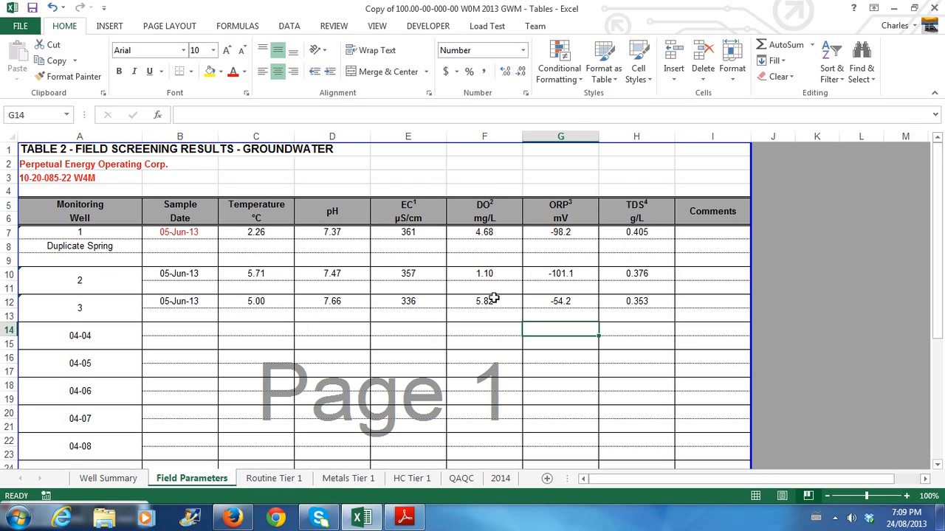
- Set the font colour of the table's headings and well 1 to 3 rows, A1 to I13, to Automatic
{"action": "left_click_drag", "start_coordinate": [58, 152], "coordinate": [717, 310]}
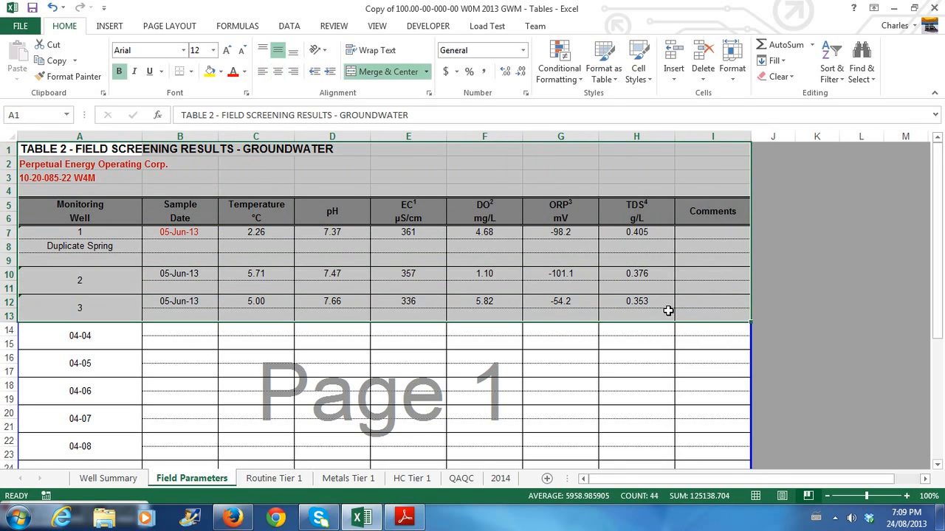
{"action": "left_click", "coordinate": [245, 72]}
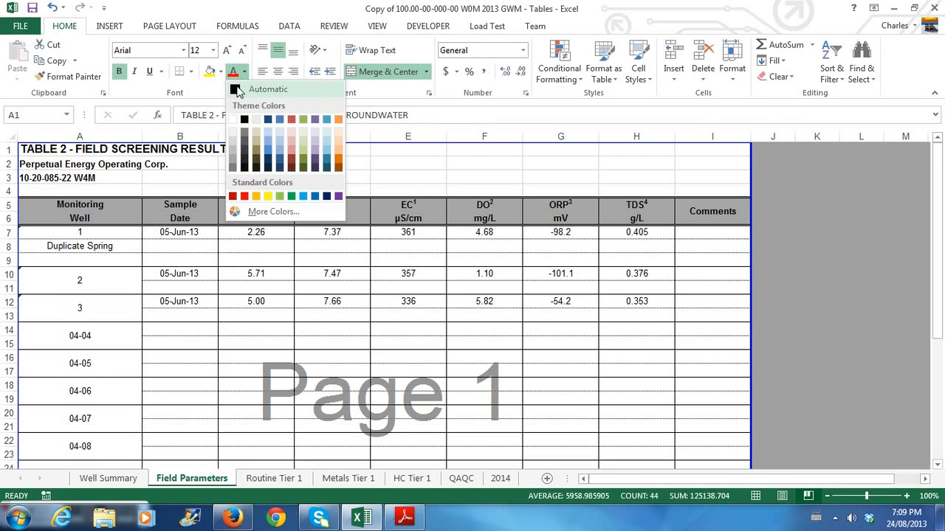
{"action": "left_click", "coordinate": [241, 90]}
{"action": "left_click", "coordinate": [338, 327]}
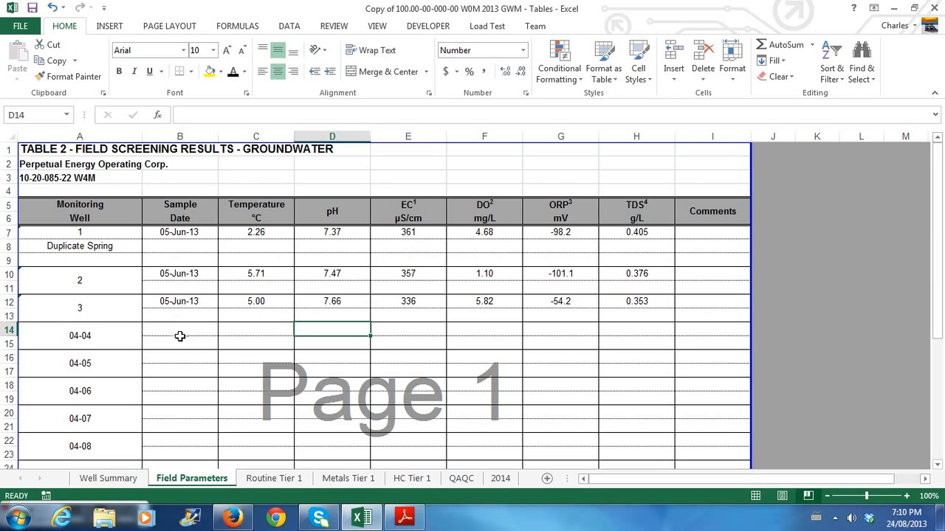
- Delete the entire Duplicate Spring row, row 8, from the Field Parameters table
{"action": "scroll", "coordinate": [181, 335], "scroll_direction": "down", "scroll_amount": 4}
{"action": "scroll", "coordinate": [177, 228], "scroll_direction": "up", "scroll_amount": 2}
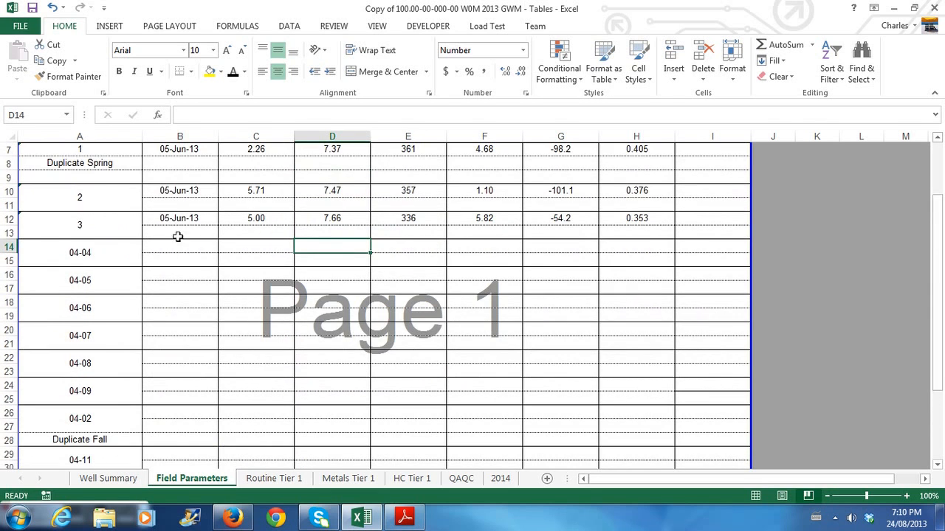
{"action": "scroll", "coordinate": [188, 355], "scroll_direction": "up", "scroll_amount": 1}
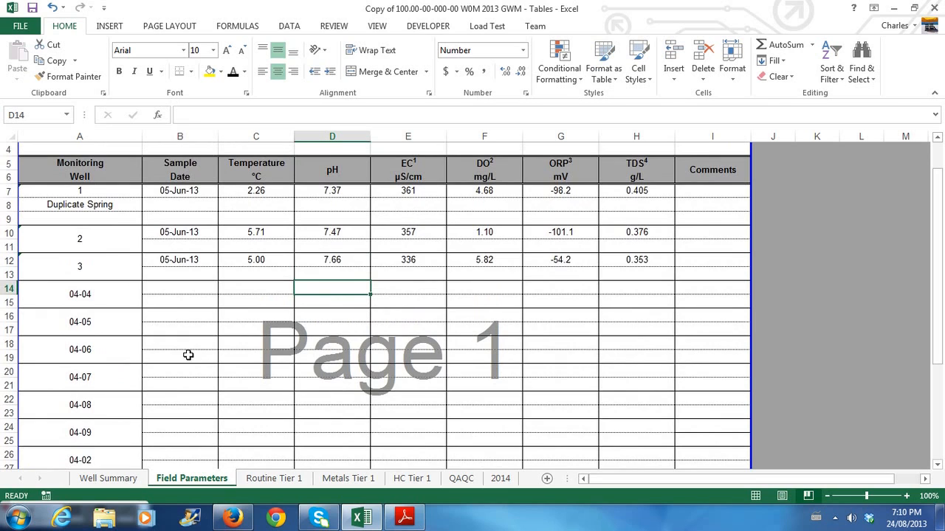
{"action": "left_click", "coordinate": [183, 204]}
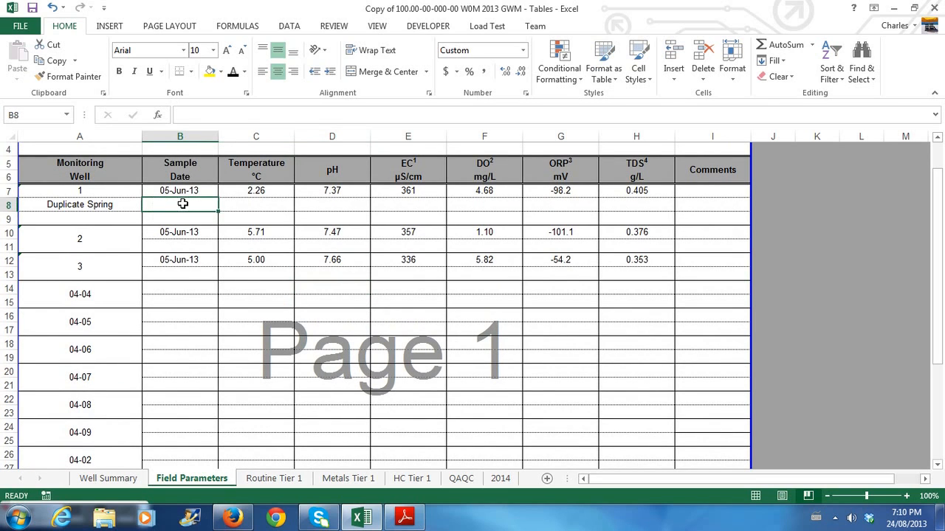
{"action": "right_click", "coordinate": [186, 208]}
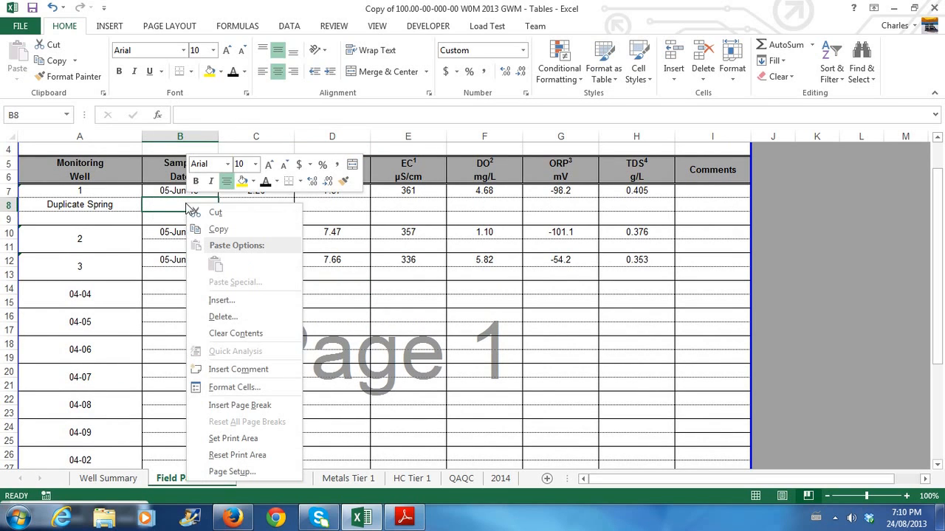
{"action": "left_click", "coordinate": [223, 316]}
{"action": "left_click", "coordinate": [212, 319]}
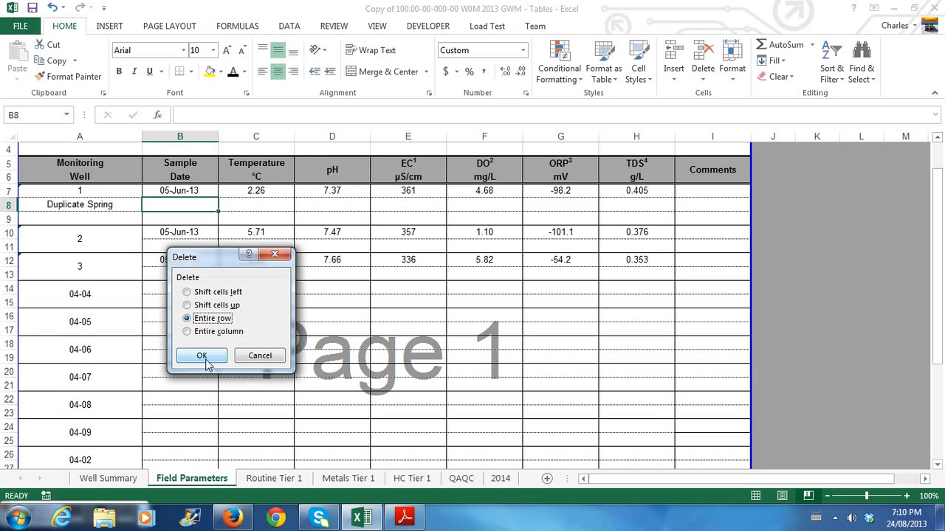
{"action": "left_click", "coordinate": [202, 355]}
- Delete the entire blank row 8 between wells 1 and 2
{"action": "right_click", "coordinate": [185, 213]}
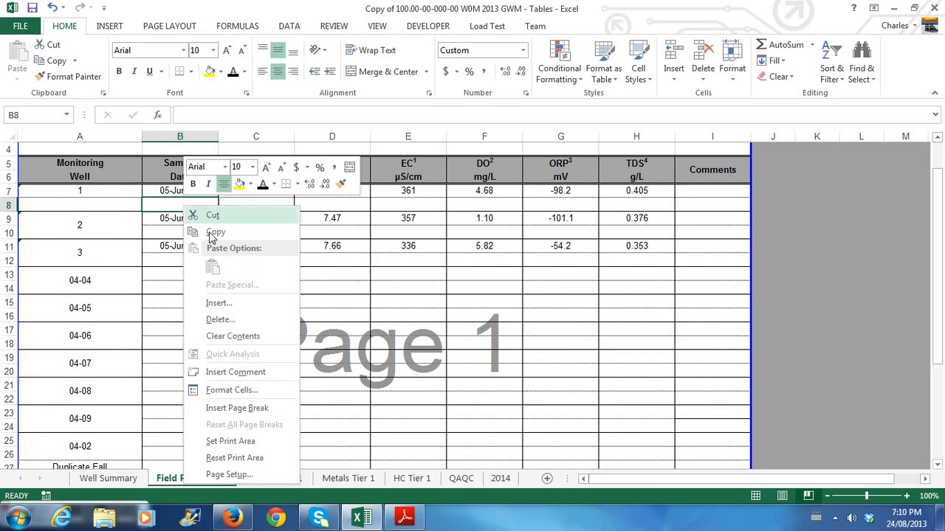
{"action": "left_click", "coordinate": [223, 318]}
{"action": "left_click", "coordinate": [213, 317]}
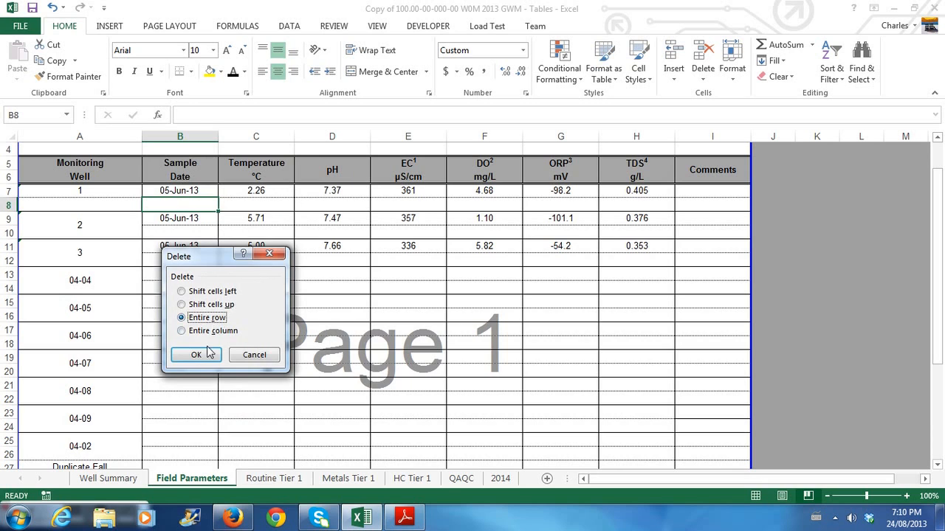
{"action": "left_click", "coordinate": [198, 353]}
- Delete the entire blank row 9 between wells 2 and 3 in the Field Parameters table
{"action": "left_click", "coordinate": [191, 215]}
{"action": "right_click", "coordinate": [190, 216]}
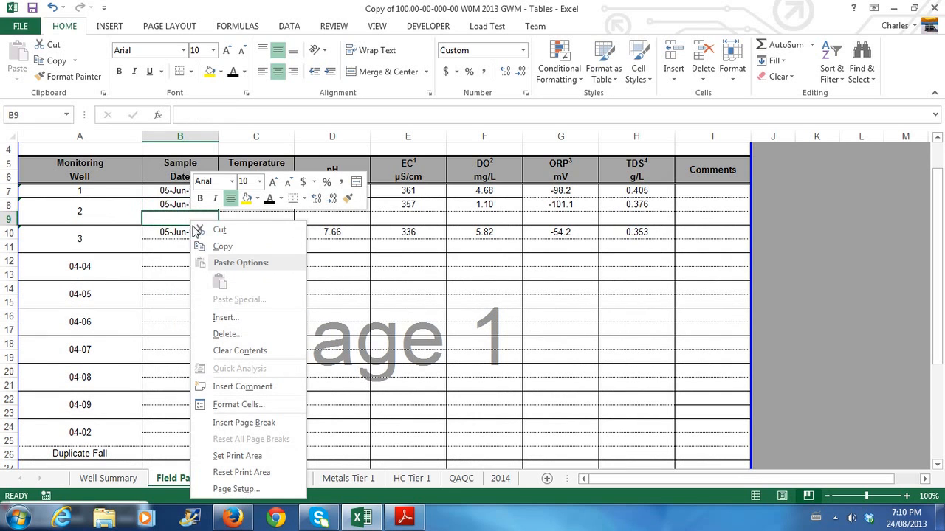
{"action": "left_click", "coordinate": [224, 332]}
{"action": "left_click", "coordinate": [210, 334]}
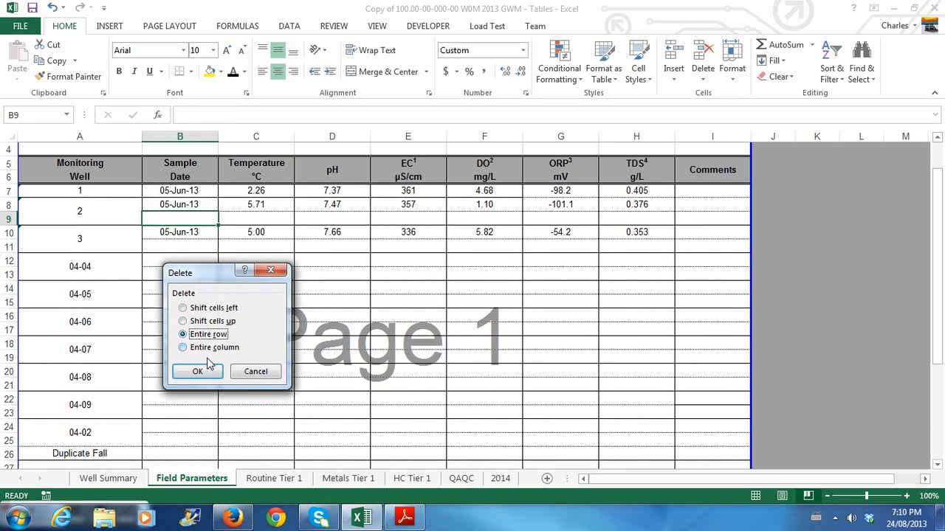
{"action": "left_click", "coordinate": [201, 371]}
- Delete the unused rows 10 to 27 below well 3, from its blank second row through well 04-11
{"action": "left_click", "coordinate": [195, 255]}
{"action": "left_click_drag", "start_coordinate": [192, 232], "coordinate": [202, 440]}
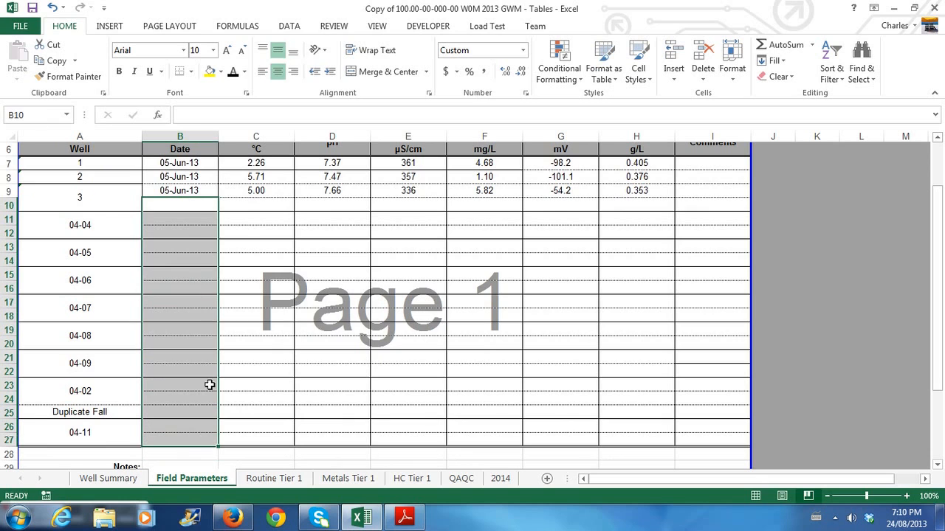
{"action": "right_click", "coordinate": [197, 287]}
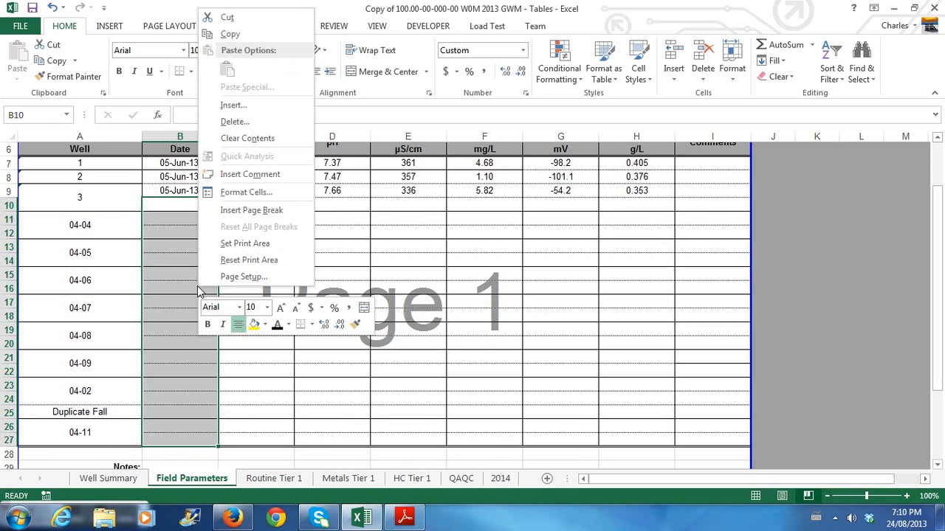
{"action": "left_click", "coordinate": [236, 122]}
{"action": "left_click", "coordinate": [214, 126]}
{"action": "left_click", "coordinate": [208, 163]}
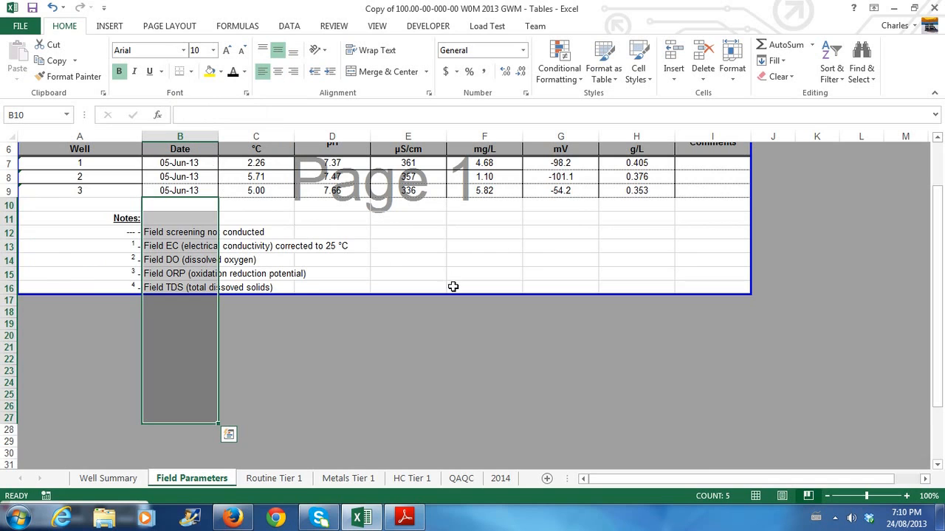
{"action": "left_click", "coordinate": [547, 288]}
{"action": "scroll", "coordinate": [545, 291], "scroll_direction": "up", "scroll_amount": 2}
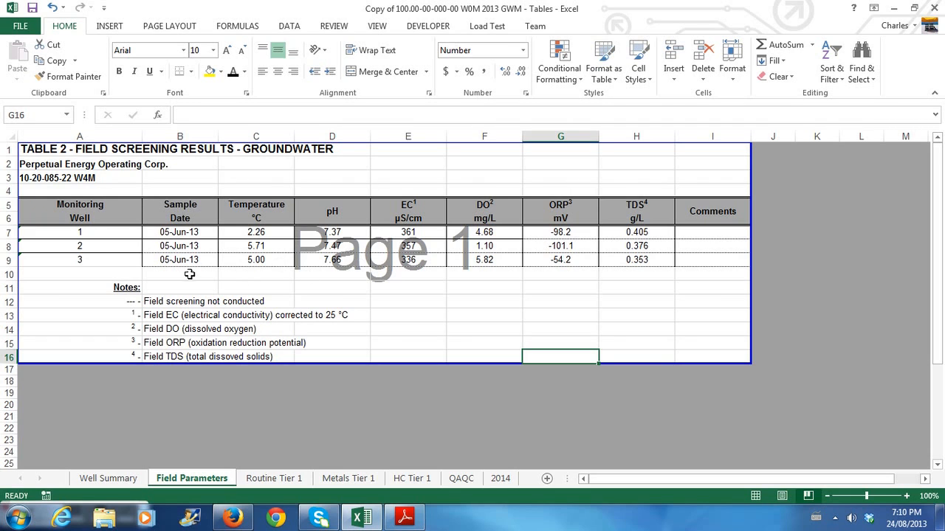
- Give the well data range A7 to I9 a double-line bottom border in the Format Cells border settings
{"action": "left_click_drag", "start_coordinate": [66, 204], "coordinate": [711, 262]}
{"action": "left_click", "coordinate": [86, 287]}
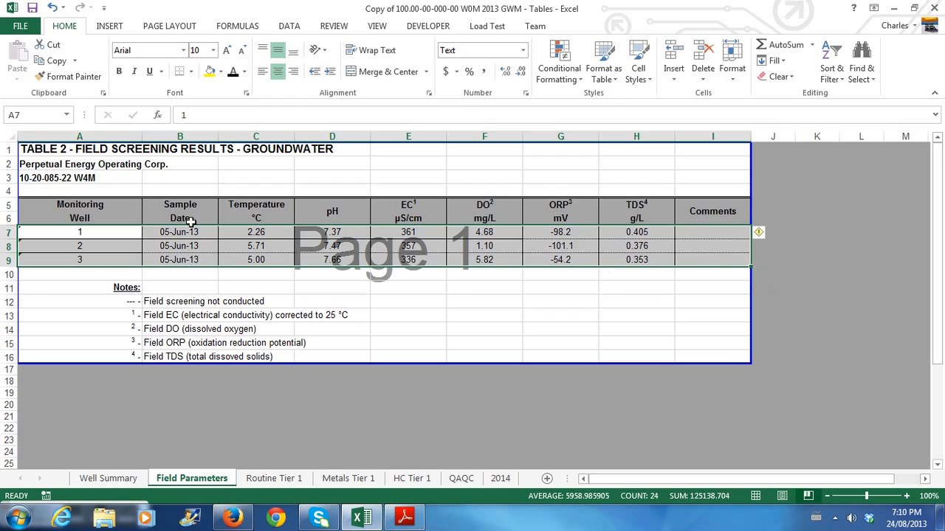
{"action": "left_click", "coordinate": [191, 73]}
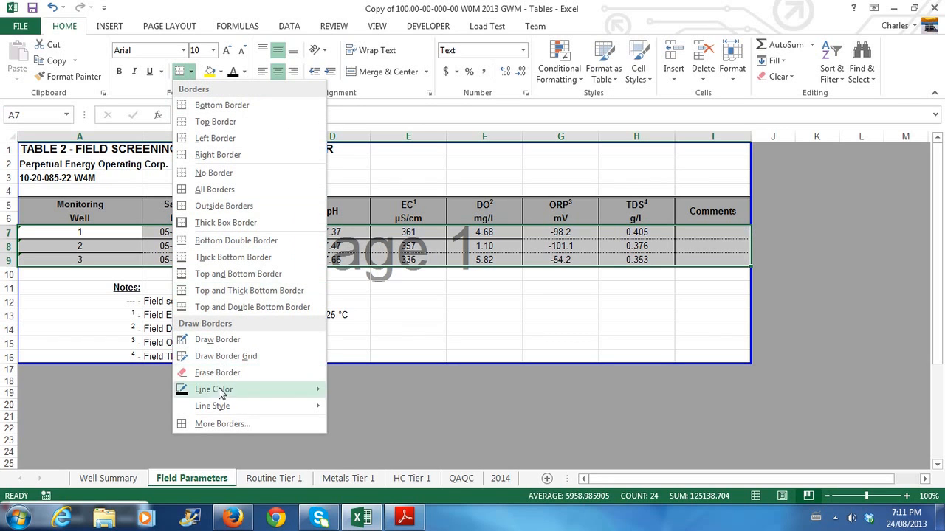
{"action": "left_click", "coordinate": [215, 423]}
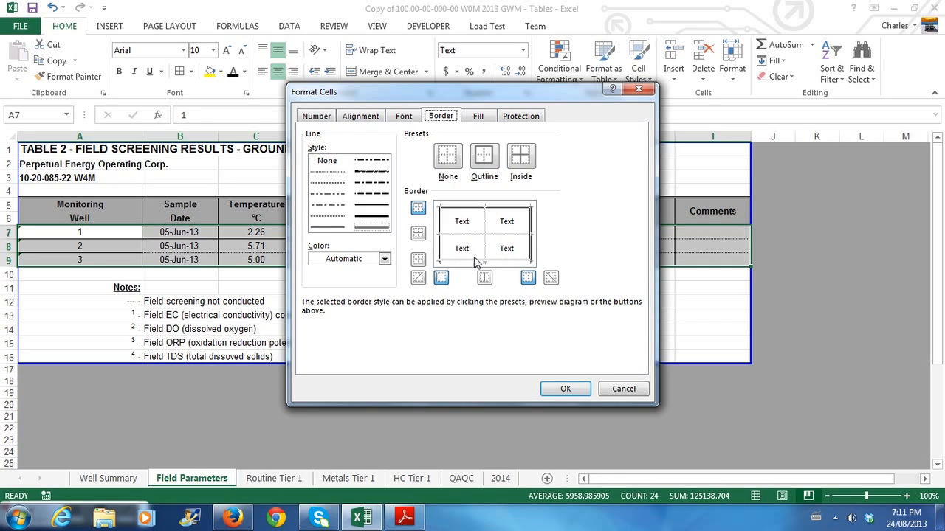
{"action": "left_click", "coordinate": [377, 232]}
{"action": "left_click", "coordinate": [418, 259]}
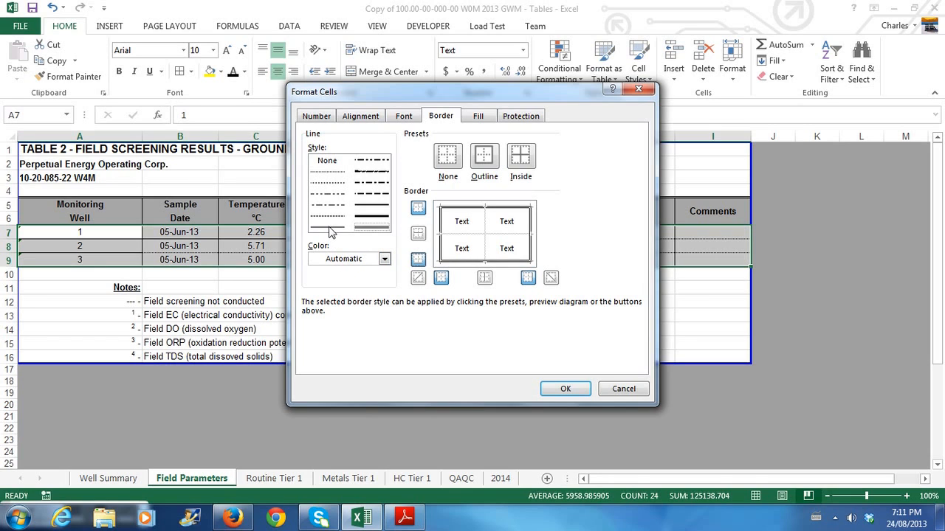
- Apply thin solid inside horizontal and vertical borders to A7 to I9 and confirm the border formatting
{"action": "left_click", "coordinate": [418, 234]}
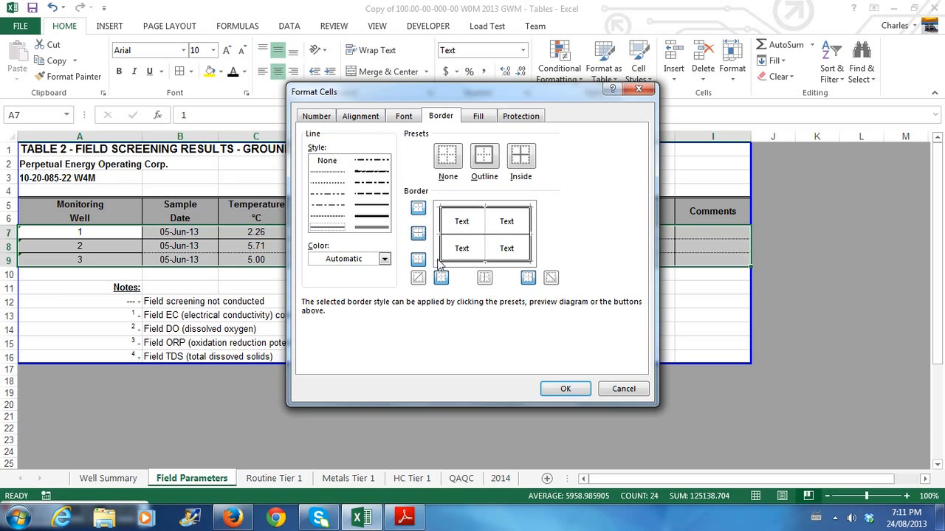
{"action": "left_click", "coordinate": [483, 279]}
{"action": "left_click", "coordinate": [566, 389]}
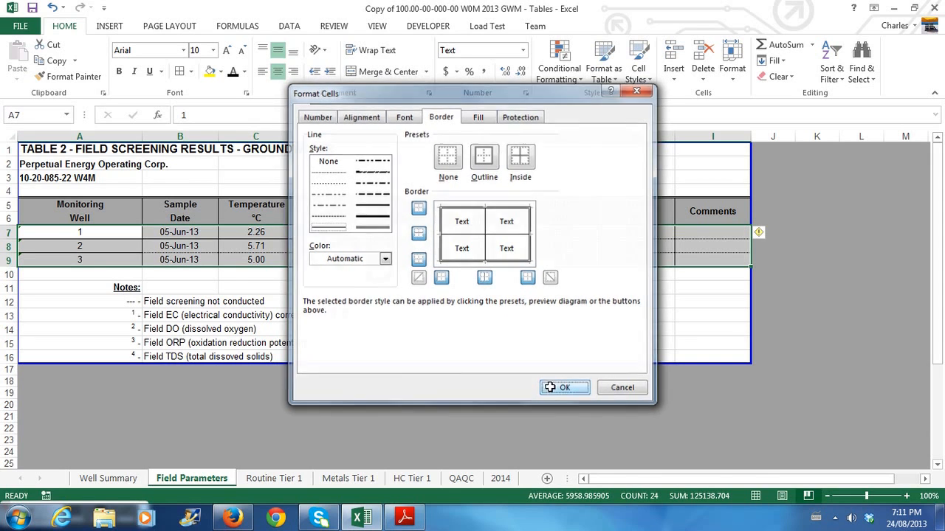
{"action": "left_click", "coordinate": [443, 286]}
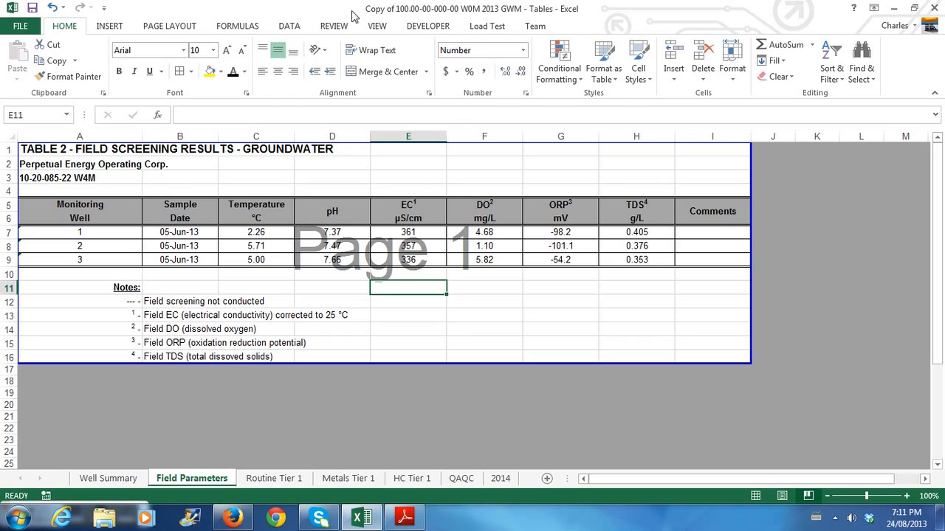
- Start saving the workbook under a new name from the 08-36-086-19 W4M folder and remove "Copy of" from the file name
{"action": "left_click", "coordinate": [20, 28]}
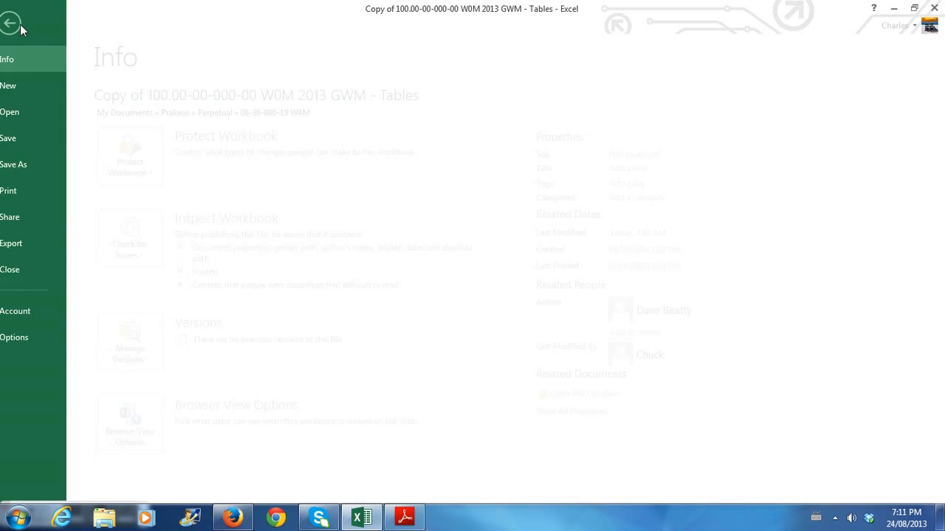
{"action": "left_click", "coordinate": [24, 165]}
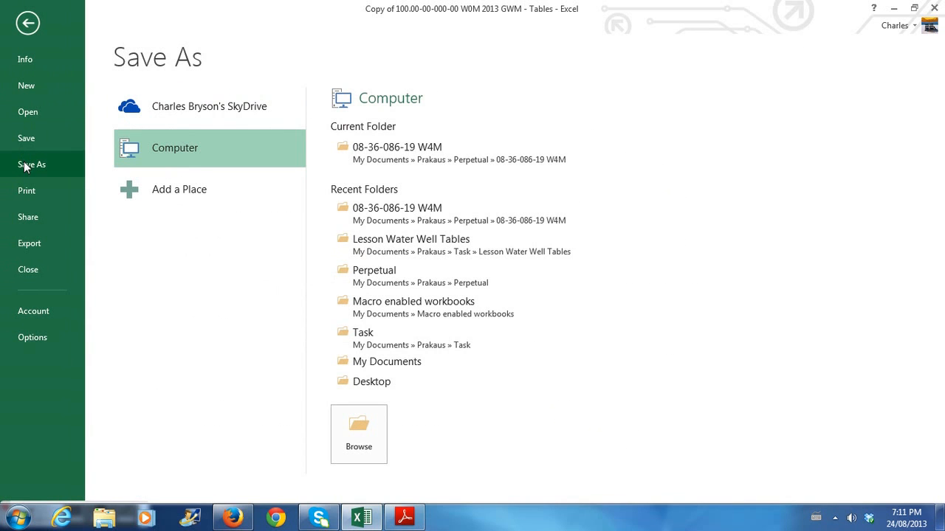
{"action": "left_click", "coordinate": [345, 153]}
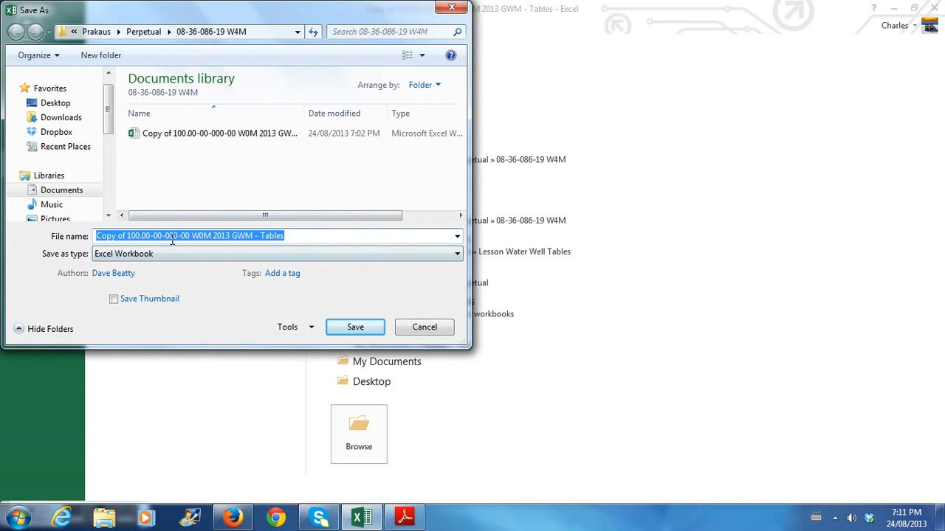
{"action": "left_click", "coordinate": [129, 235]}
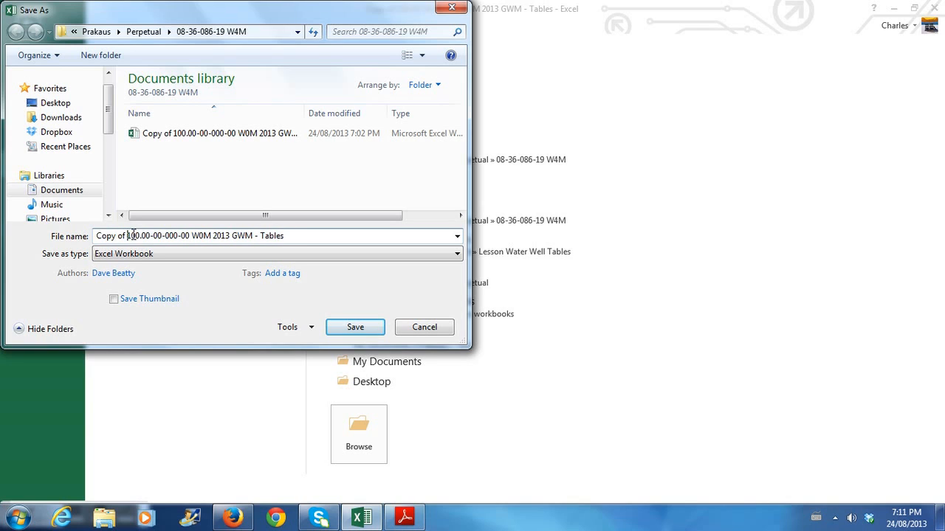
{"action": "key", "text": "BackSpace"}
{"action": "key", "text": "BackSpace"}
{"action": "key", "text": "BackSpace"}
{"action": "key", "text": "BackSpace"}
{"action": "key", "text": "BackSpace"}
{"action": "key", "text": "BackSpace"}
{"action": "key", "text": "BackSpace"}
{"action": "key", "text": "BackSpace"}
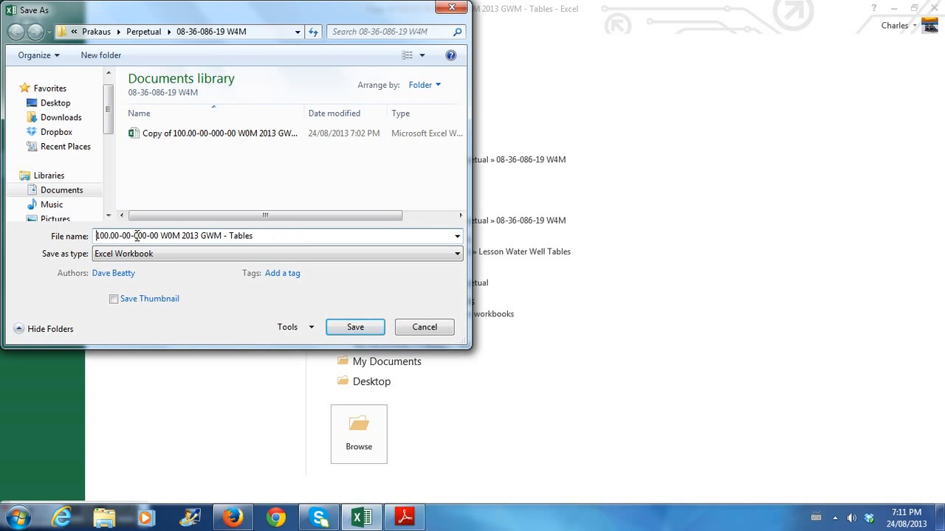
- Remove the placeholder 100.00-00-000-00 from the file name, leaving "W0M 2013 GWM - Tables"
{"action": "left_click", "coordinate": [112, 236]}
{"action": "key", "text": "BackSpace"}
{"action": "key", "text": "BackSpace"}
{"action": "key", "text": "BackSpace"}
{"action": "key", "text": "BackSpace"}
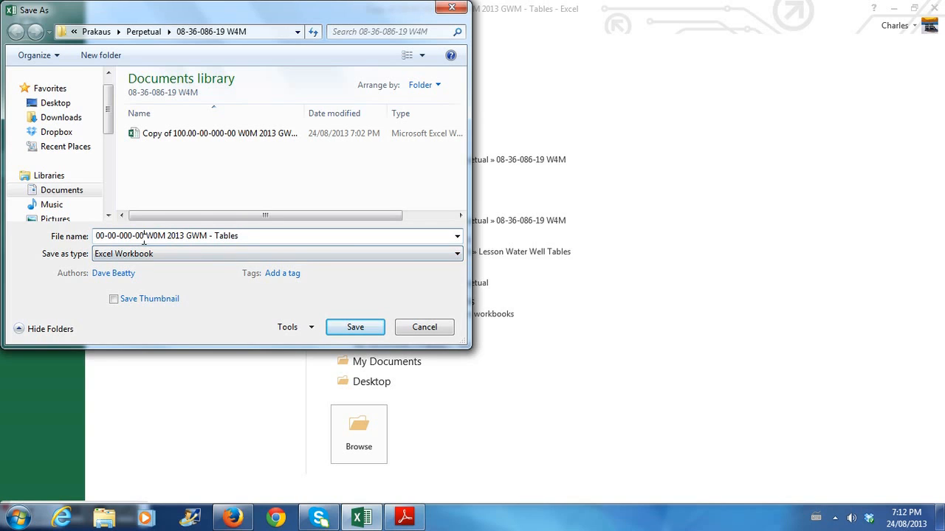
{"action": "key", "text": "Delete"}
{"action": "key", "text": "Delete"}
{"action": "key", "text": "Delete"}
{"action": "key", "text": "Delete"}
{"action": "key", "text": "Delete"}
{"action": "key", "text": "Delete"}
{"action": "key", "text": "Delete"}
{"action": "key", "text": "Delete"}
{"action": "key", "text": "Delete"}
{"action": "key", "text": "Delete"}
{"action": "key", "text": "Delete"}
{"action": "key", "text": "Delete"}
{"action": "key", "text": "Delete"}
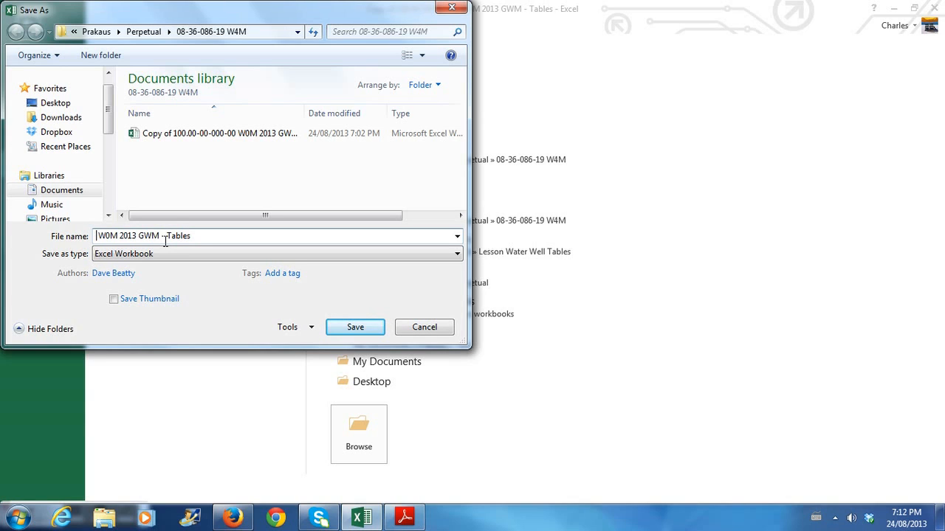
- Change the save location to the Perpetual folder inside Documents > Prakaus
{"action": "left_click", "coordinate": [143, 33]}
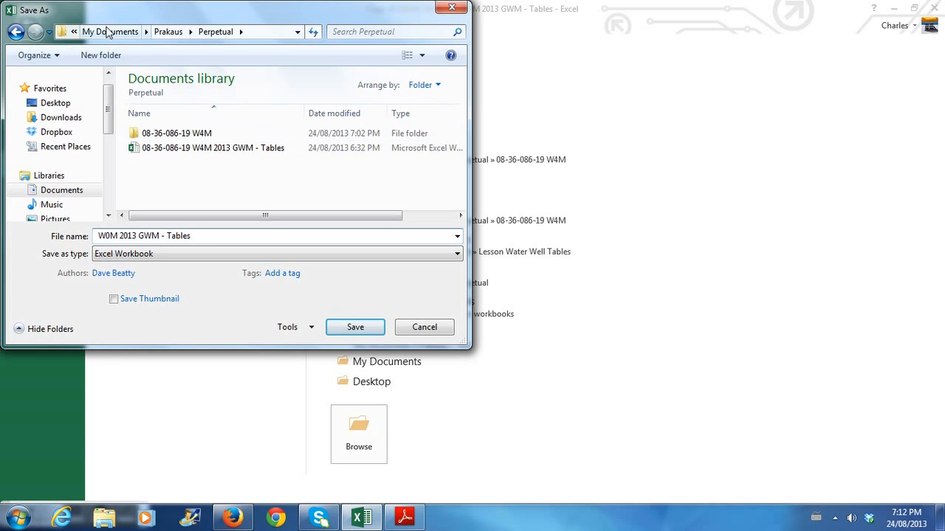
{"action": "left_click", "coordinate": [49, 194]}
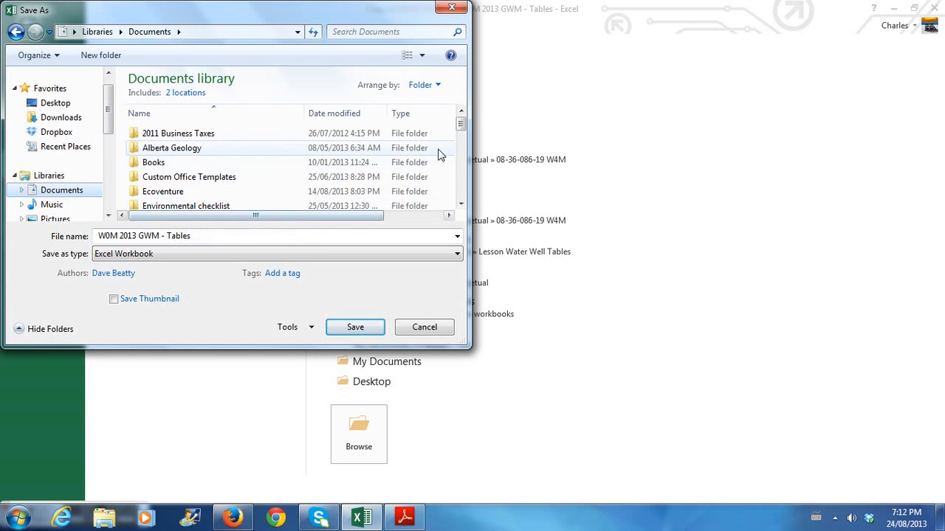
{"action": "left_click_drag", "start_coordinate": [460, 126], "coordinate": [460, 177]}
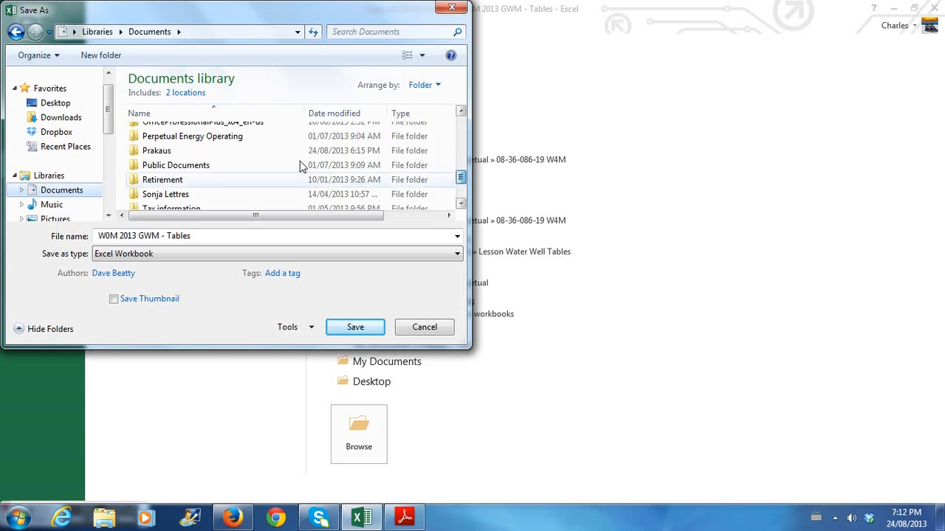
{"action": "double_click", "coordinate": [154, 150]}
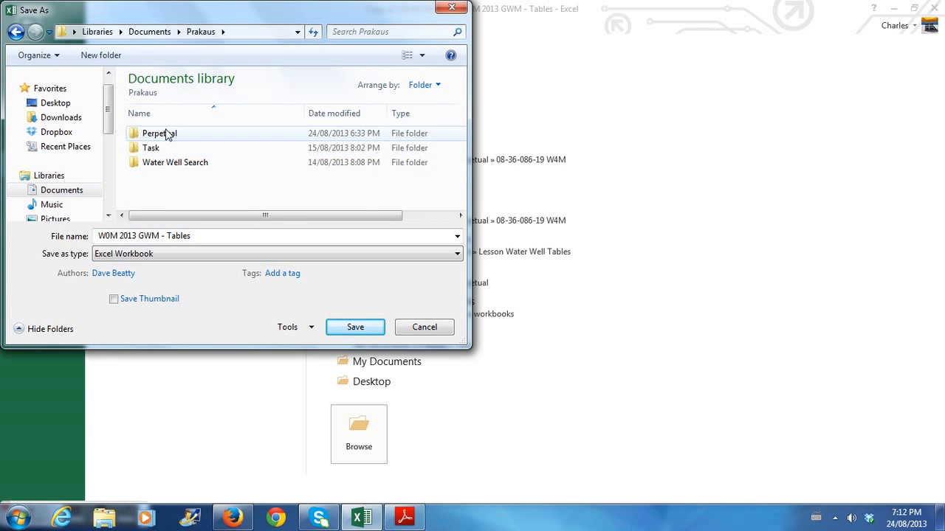
{"action": "double_click", "coordinate": [167, 133]}
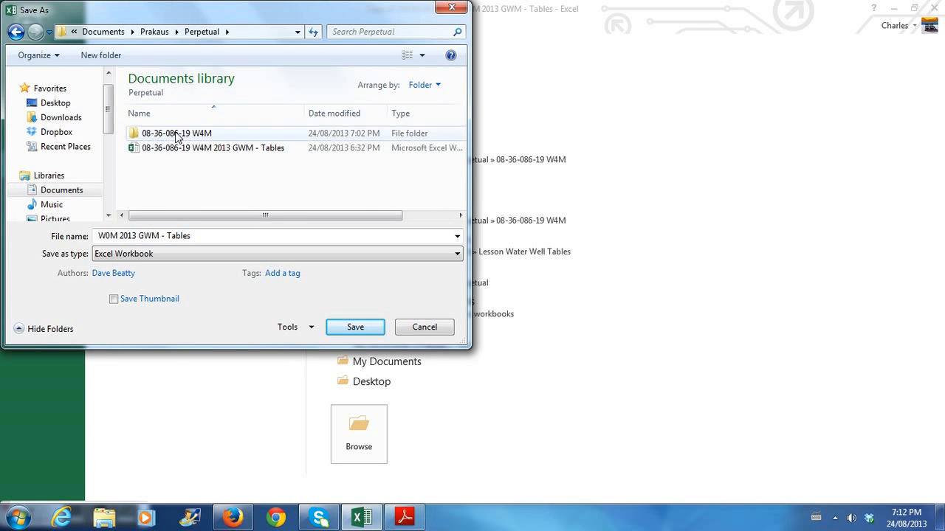
- Create a new folder inside Perpetual and begin its name with 10-20-085
{"action": "left_click", "coordinate": [104, 58]}
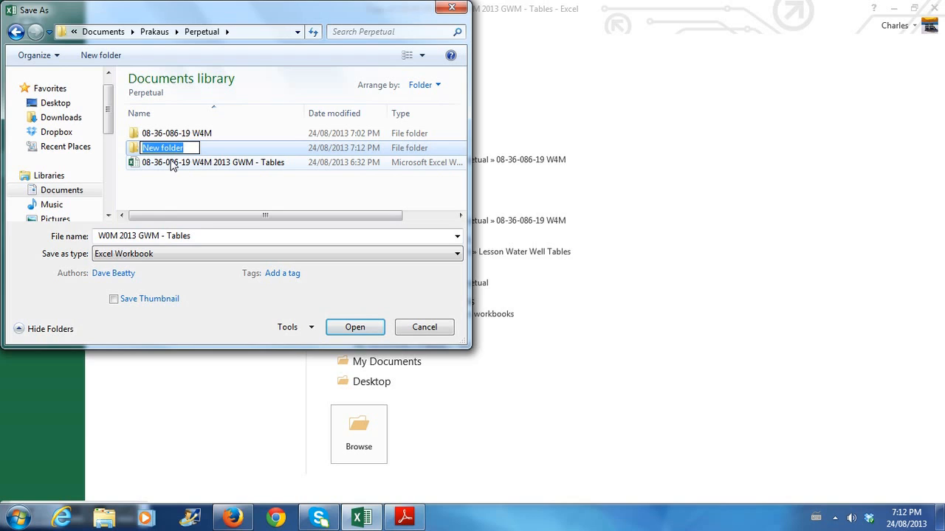
{"action": "type", "text": "10-20-"}
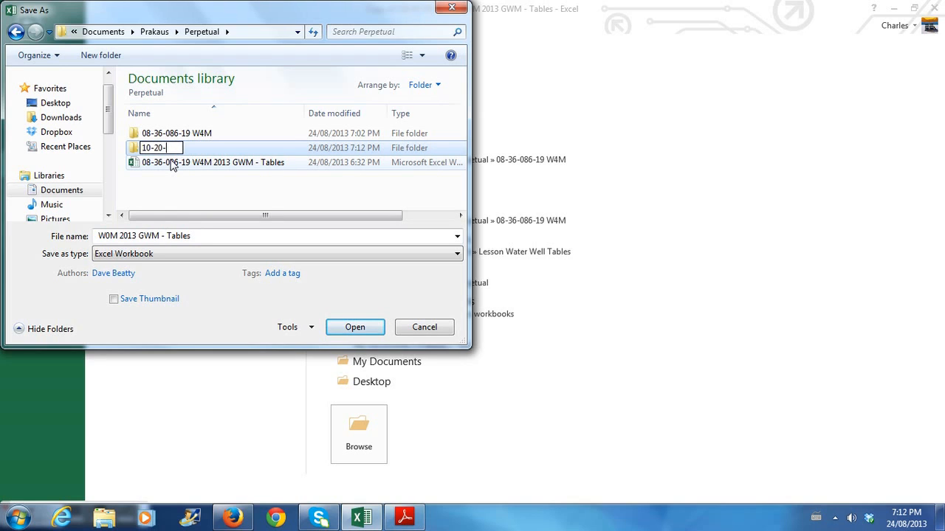
{"action": "type", "text": "085"}
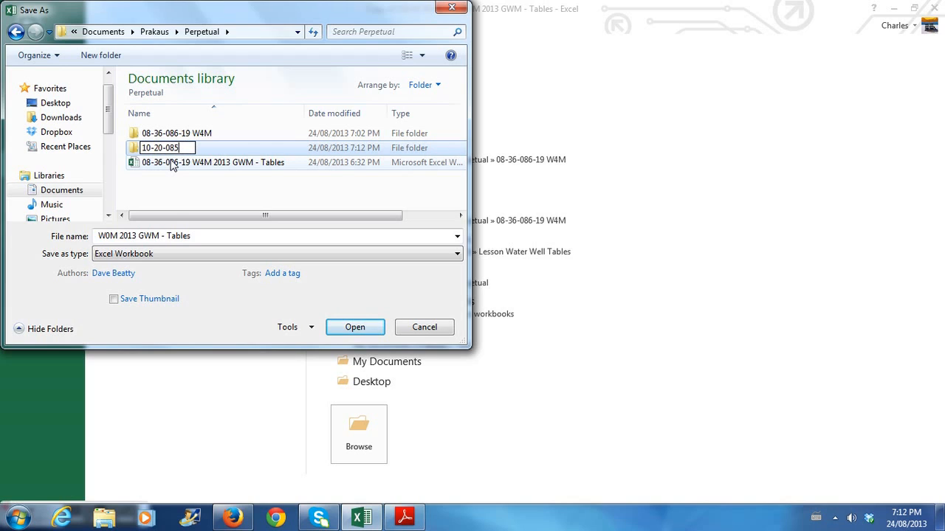